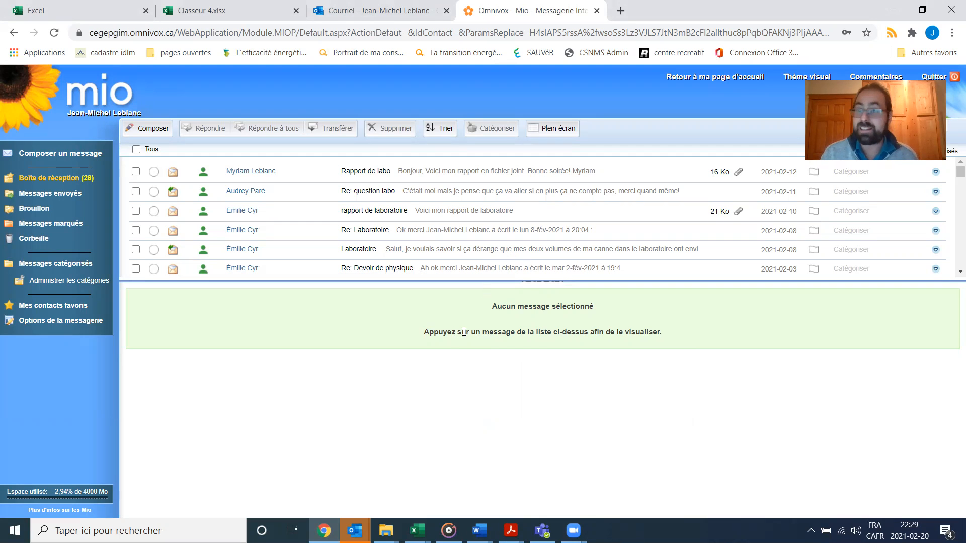
Create a new blank workbook from the Excel start page and close it again
click(106, 9)
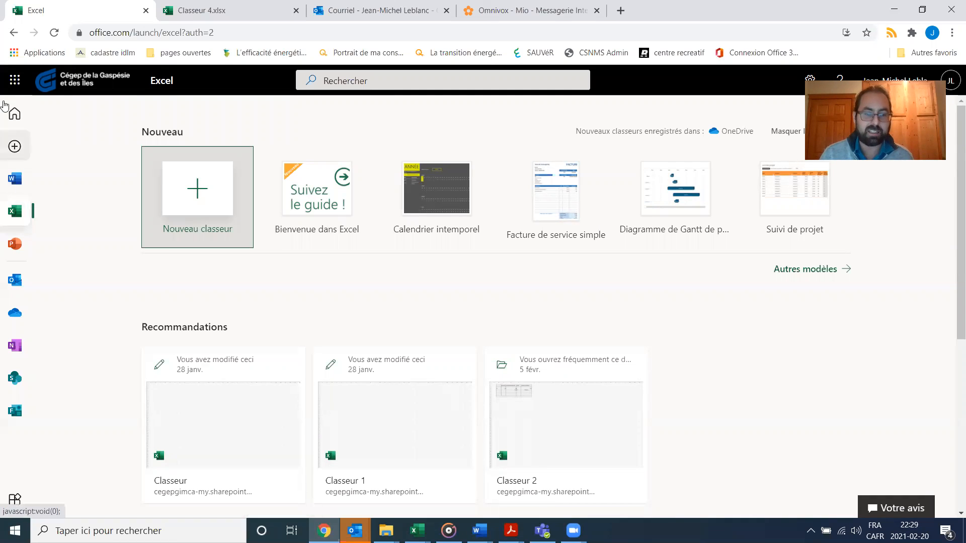
click(20, 215)
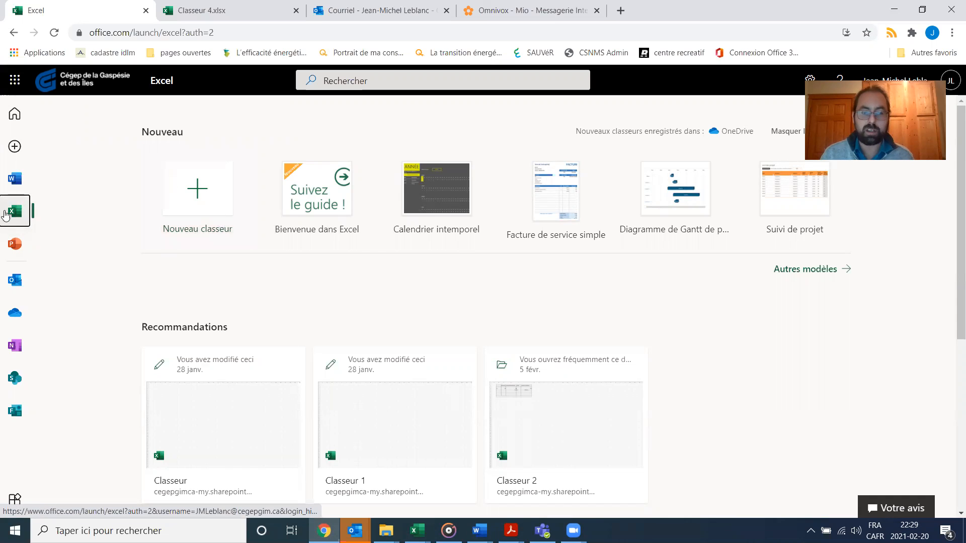
click(200, 190)
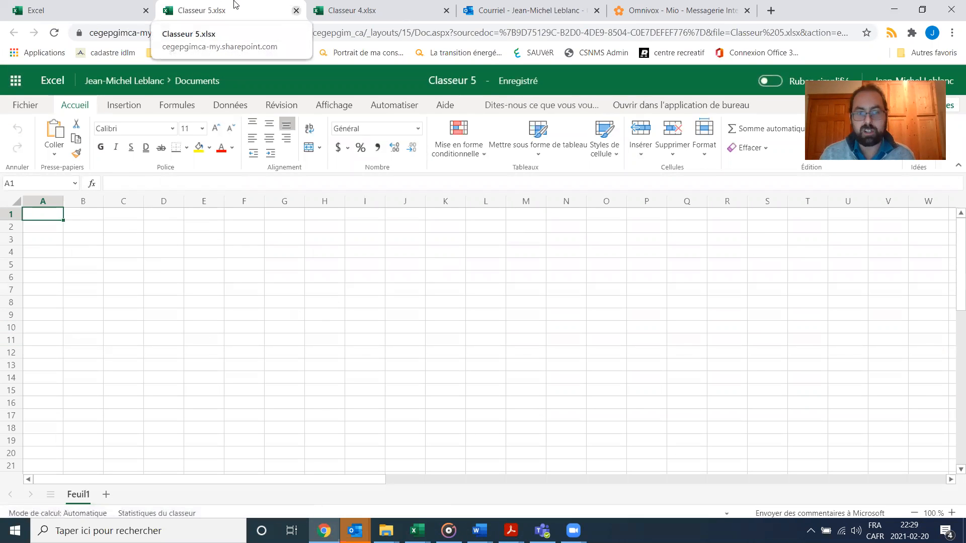
click(296, 10)
Delete the scatter chart from sheet Feuil1 of Classeur 4.xlsx
click(221, 9)
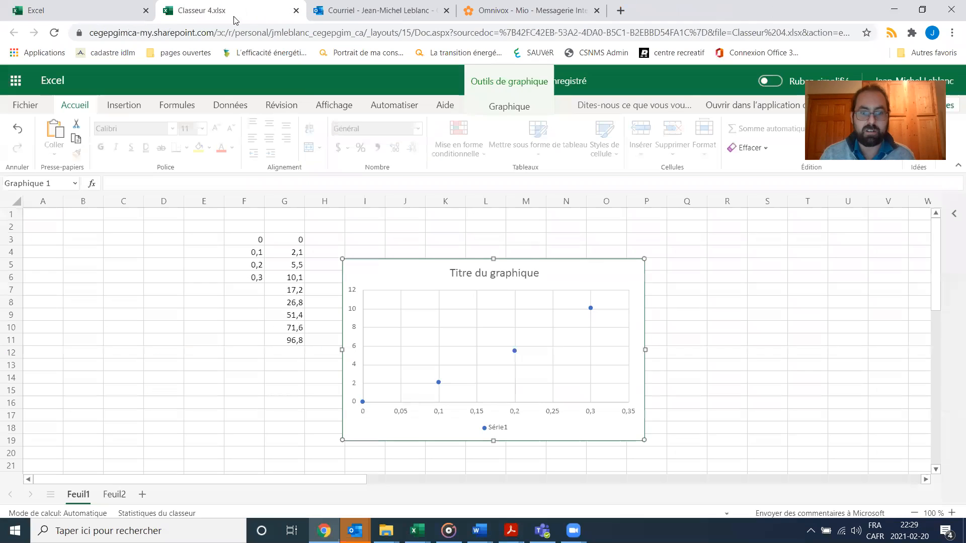
key(Delete)
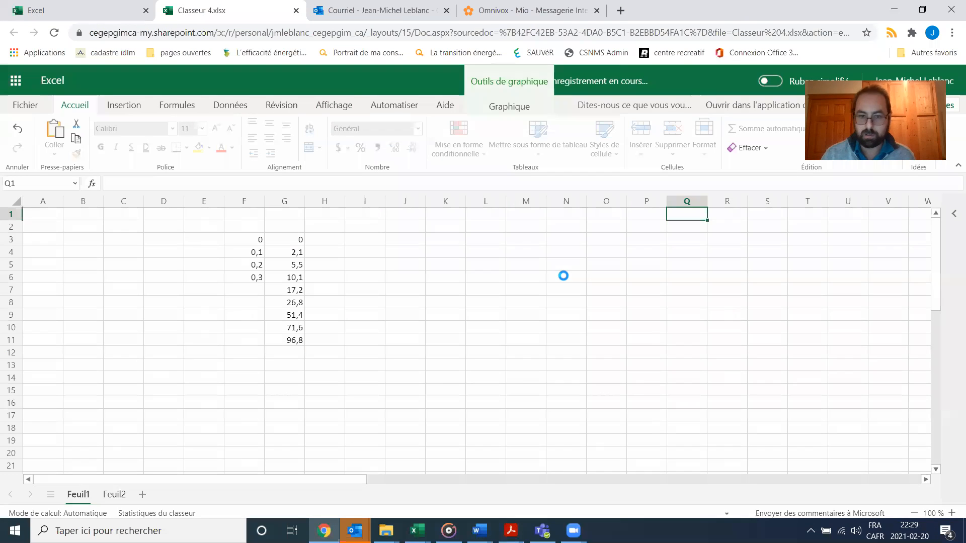
drag(428, 258, 403, 254)
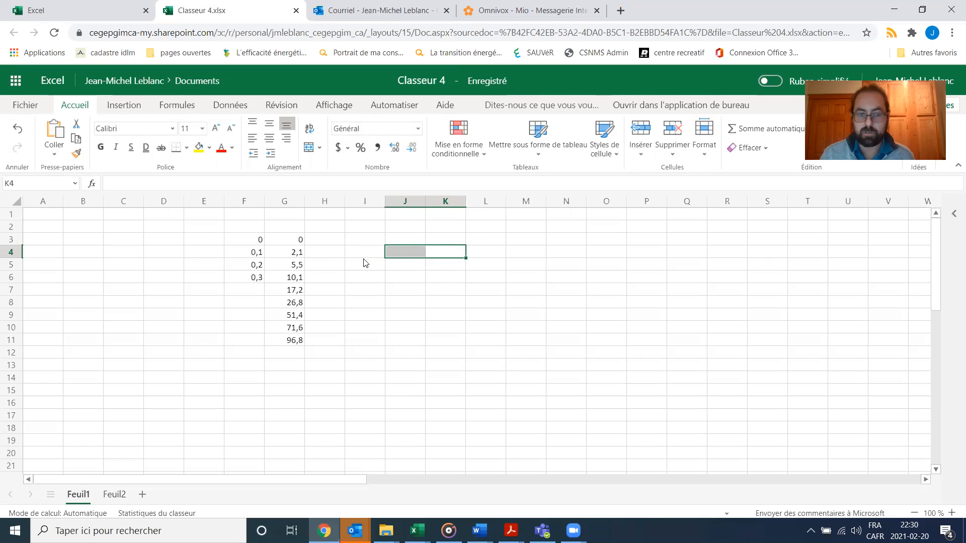
click(255, 215)
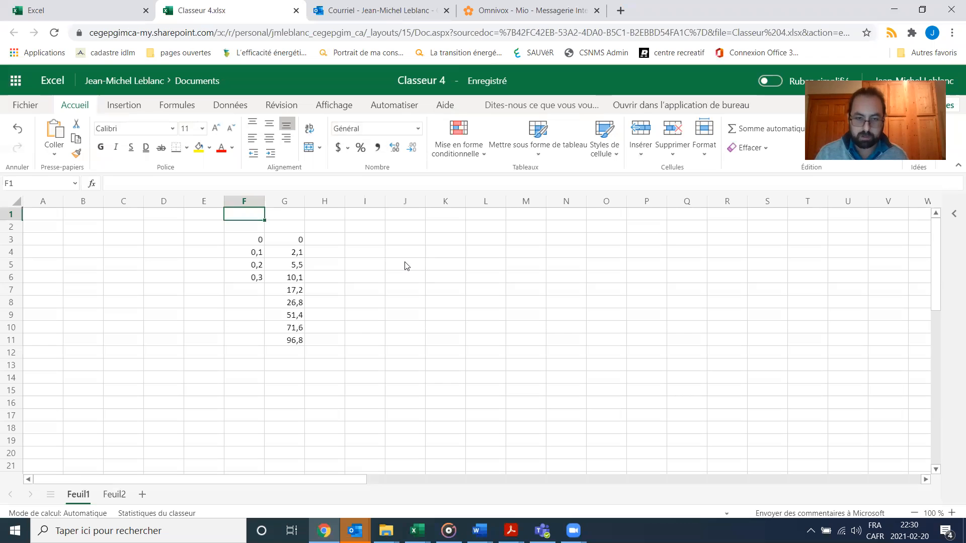
text(x)
key(Return)
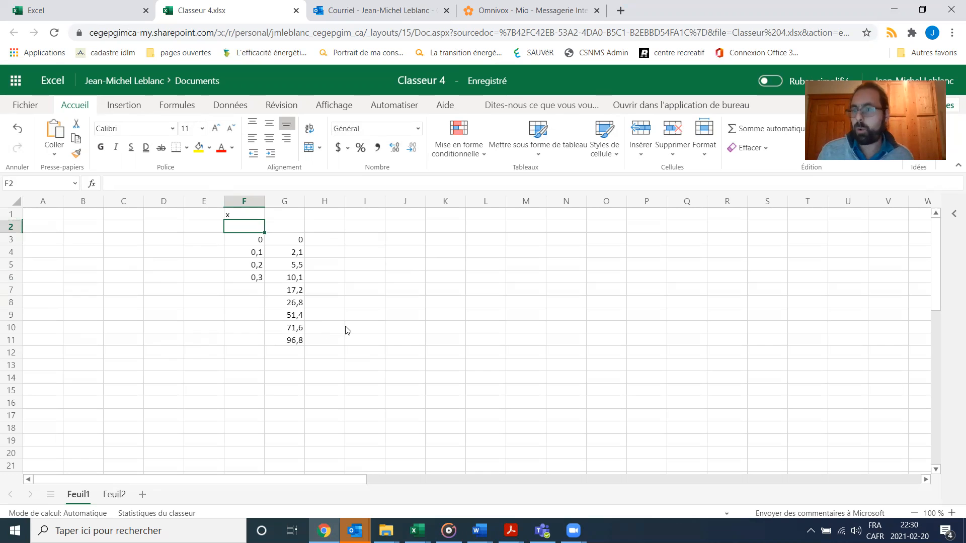
click(364, 301)
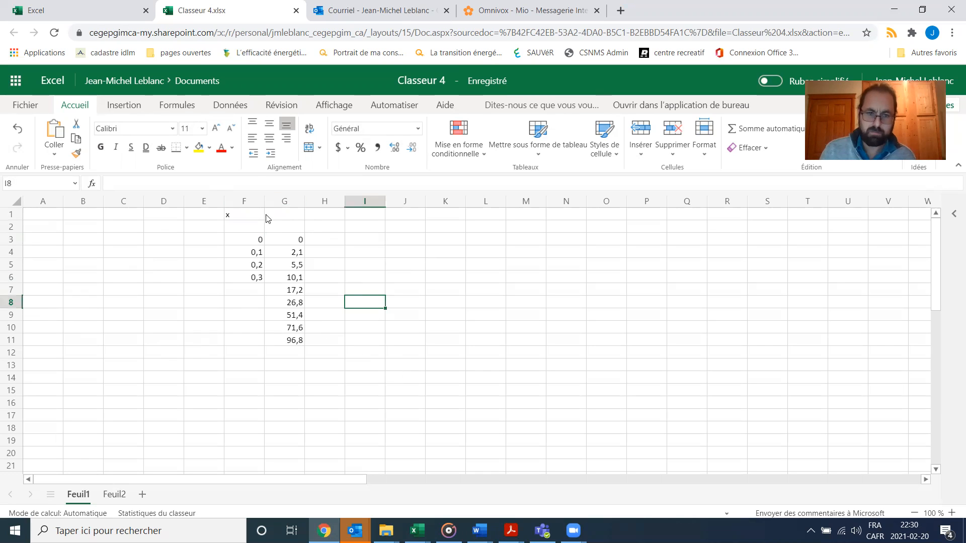
click(291, 229)
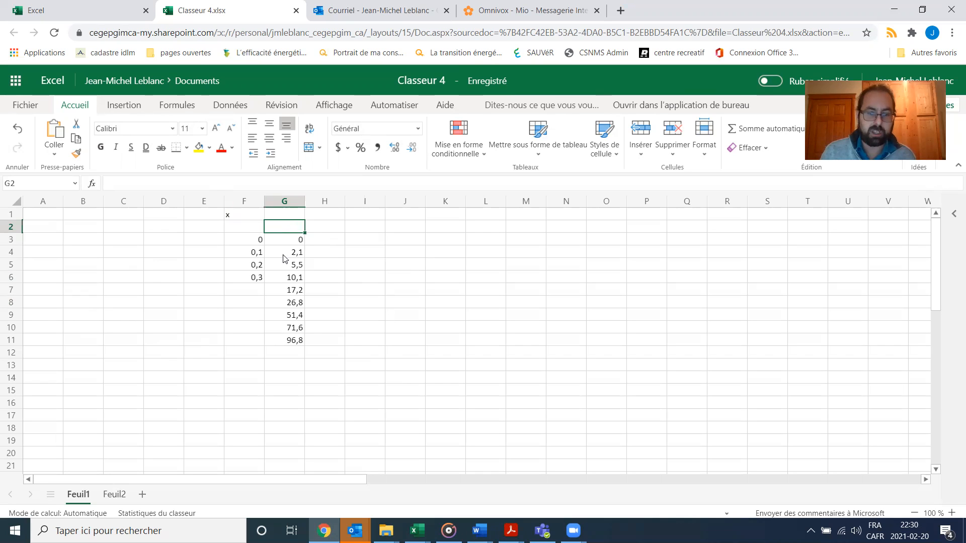
click(244, 218)
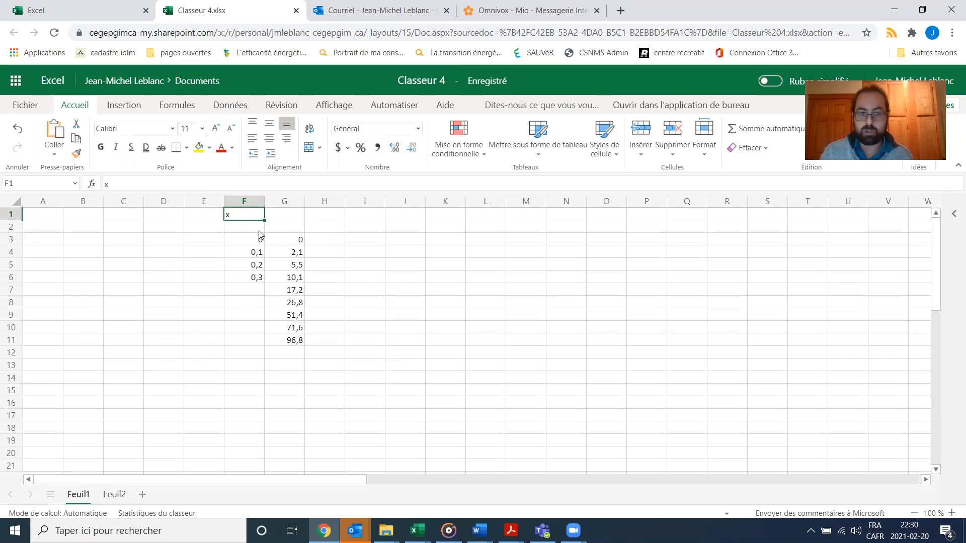
key(BackSpace)
Enter the column headers t in F1 and x in G1, and add the unit (s) in F2
key(Tab)
text(x)
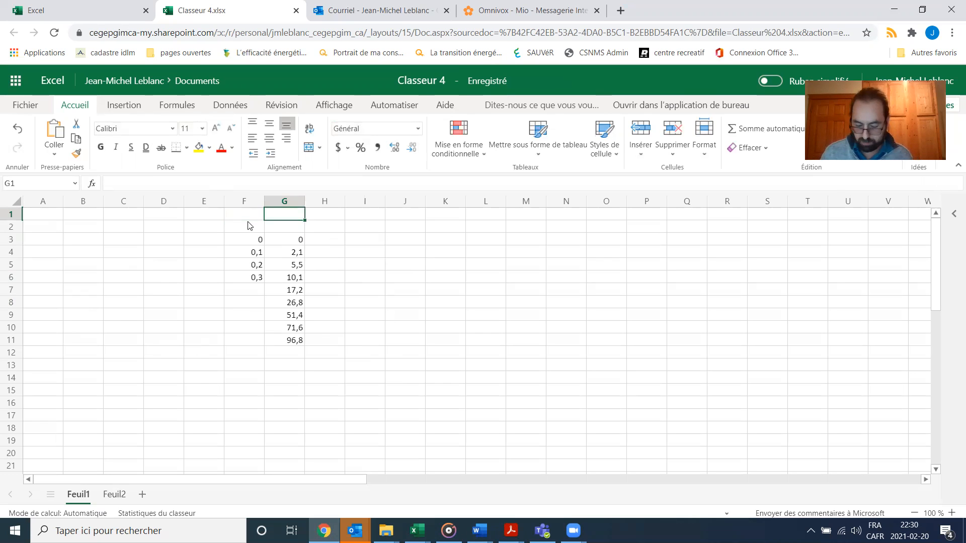
key(shift+Tab)
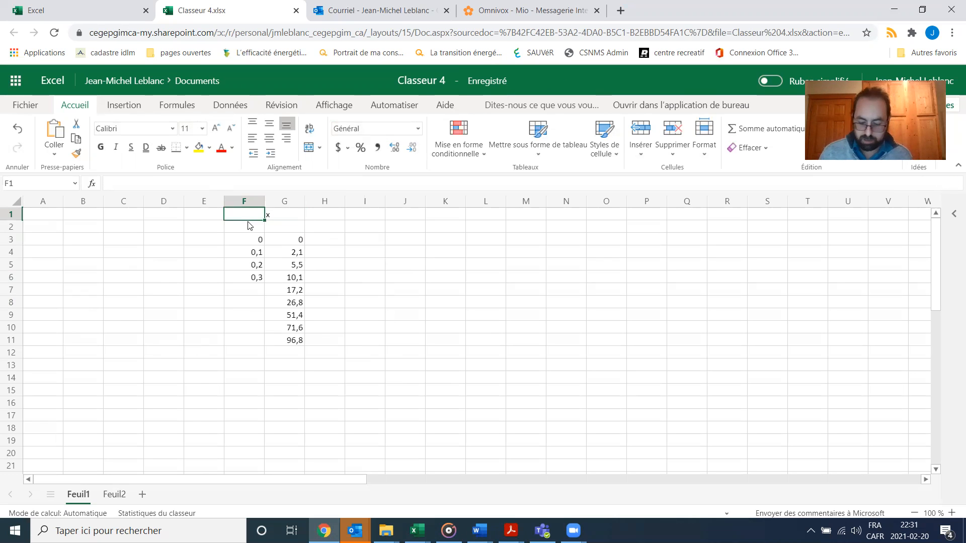
text(t)
key(Return)
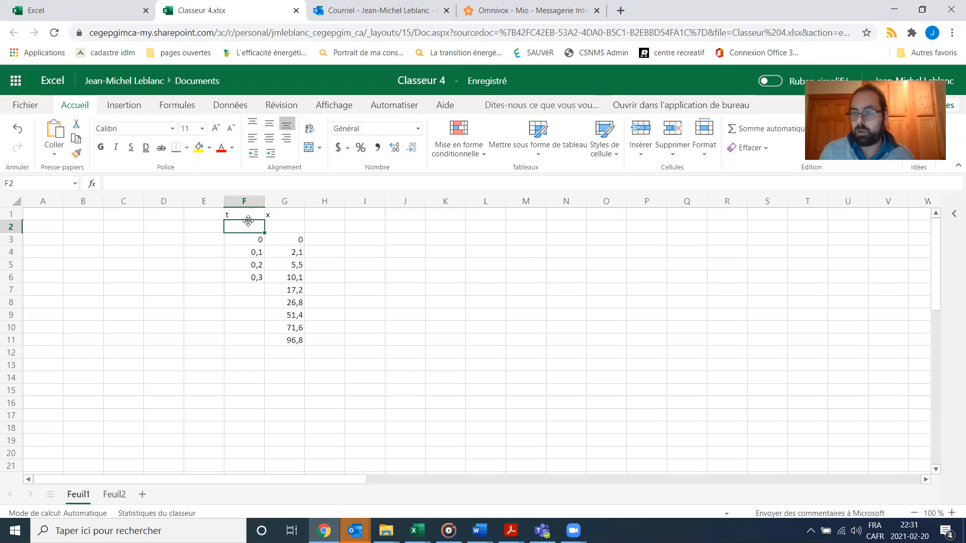
text(()
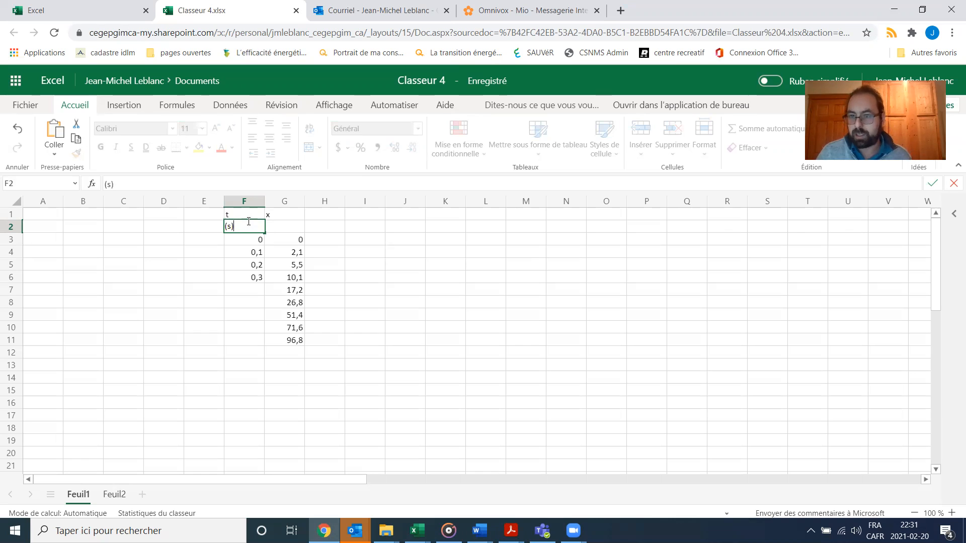
text(s))
key(Return)
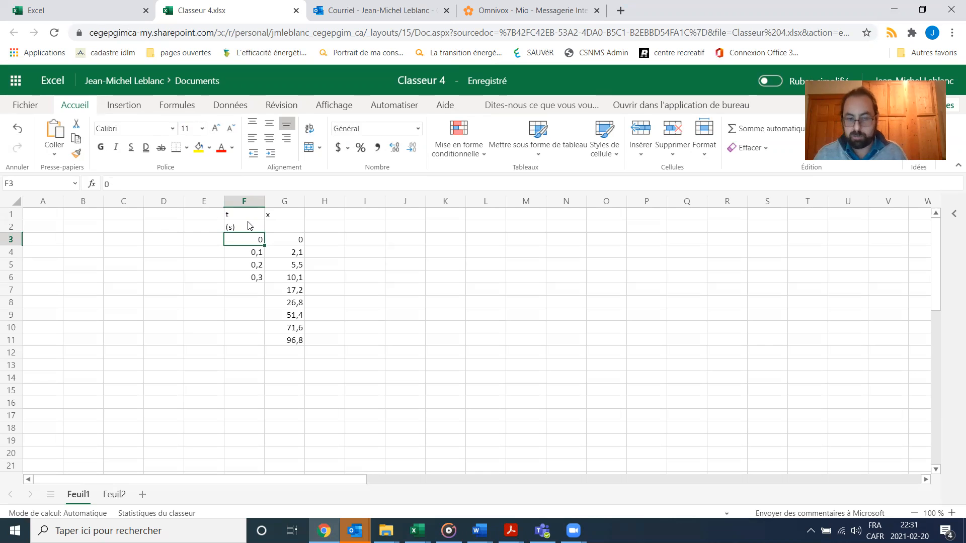
key(Down)
key(Up)
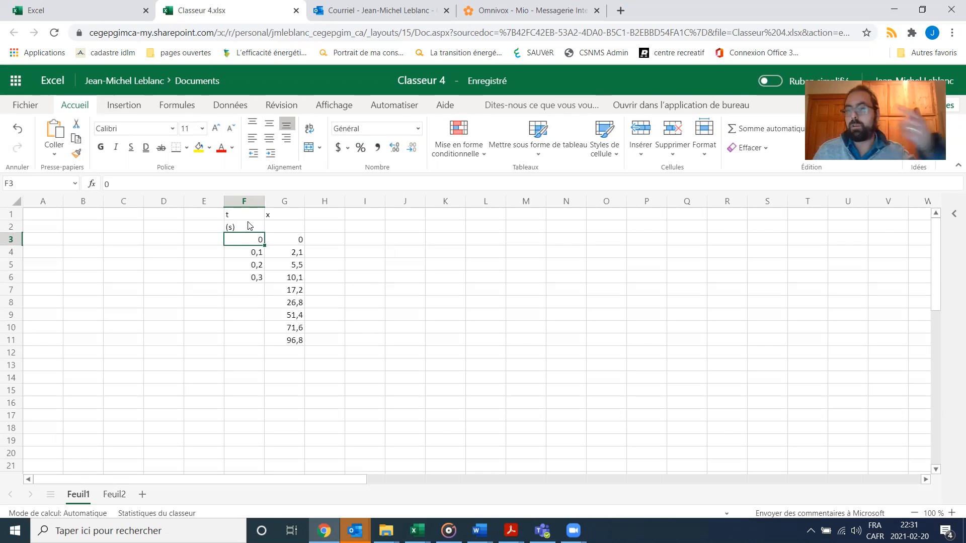
key(Down)
key(Down)
key(Down)
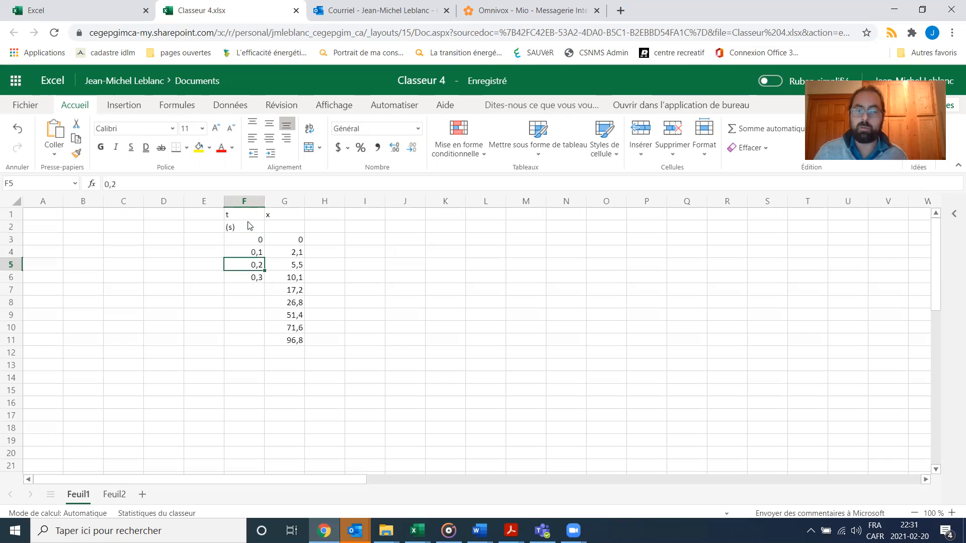
key(Up)
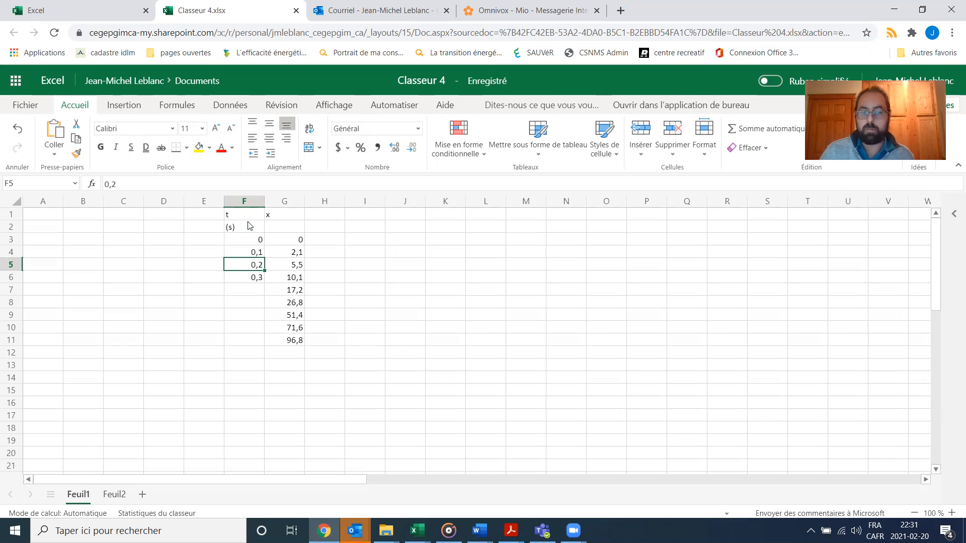
key(Down)
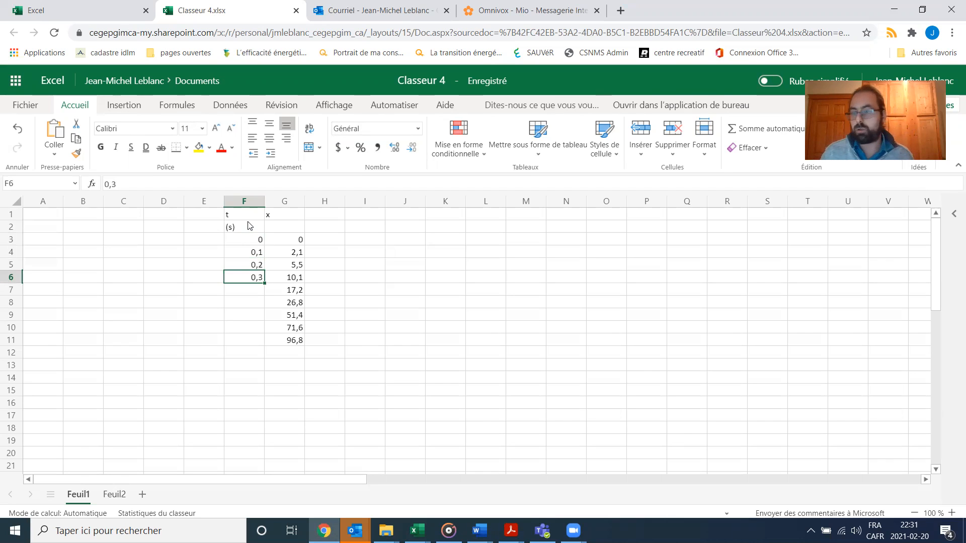
Enter 0.4 with a decimal point in F7, below the existing time values
click(262, 289)
text(0.)
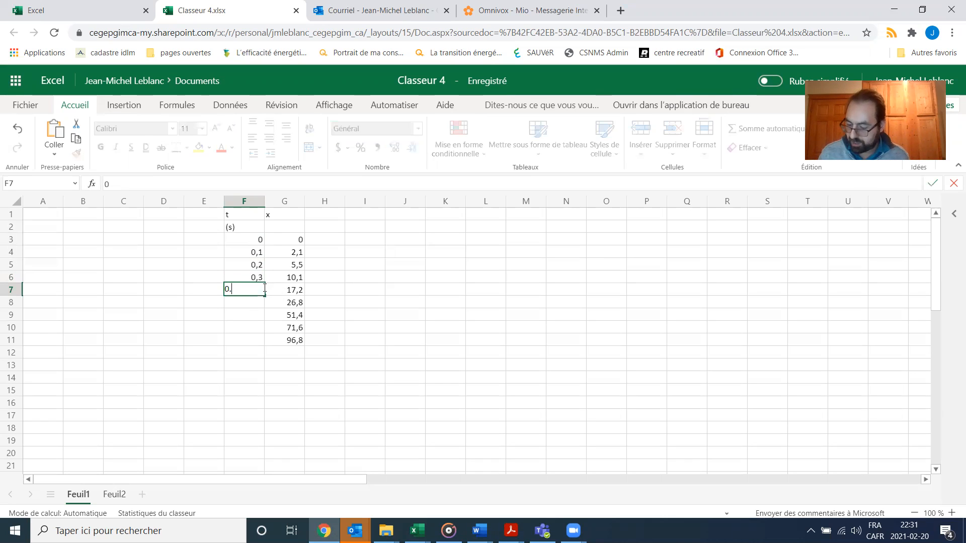
text(4)
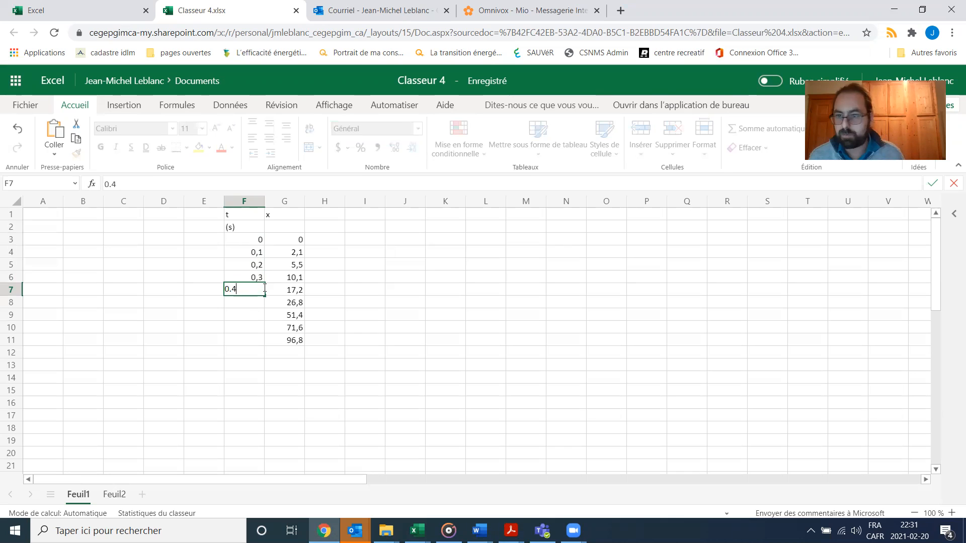
key(Return)
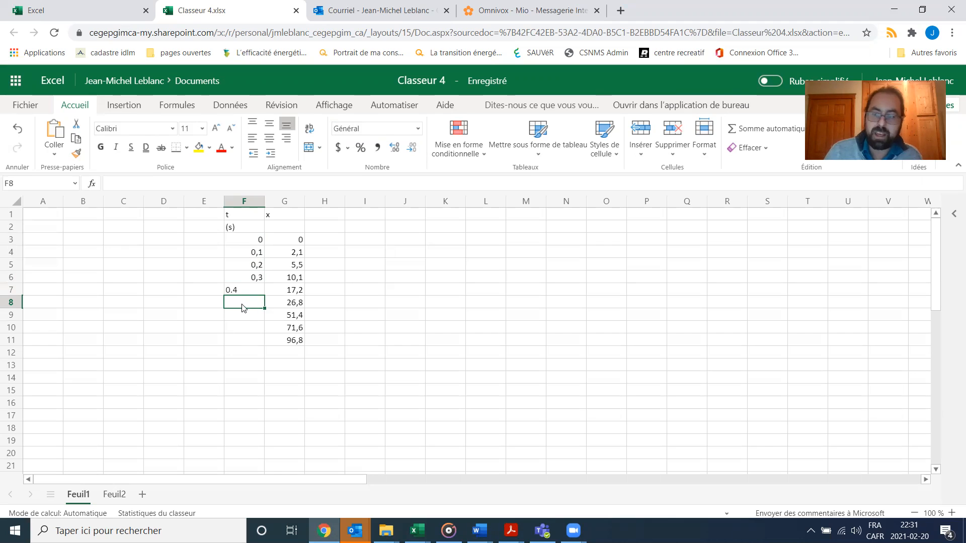
Replace the decimal point in F7 with a comma so the entry reads 0,4
click(249, 290)
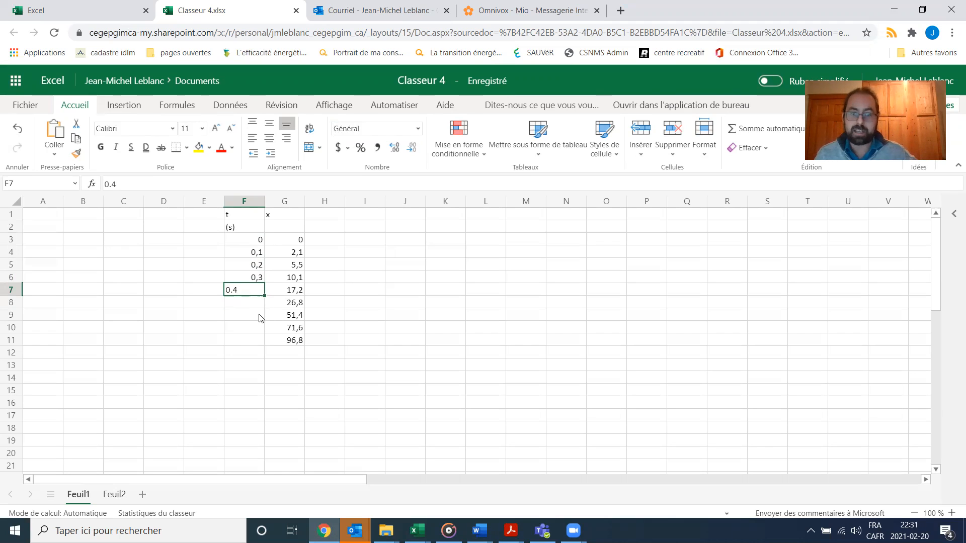
double_click(234, 290)
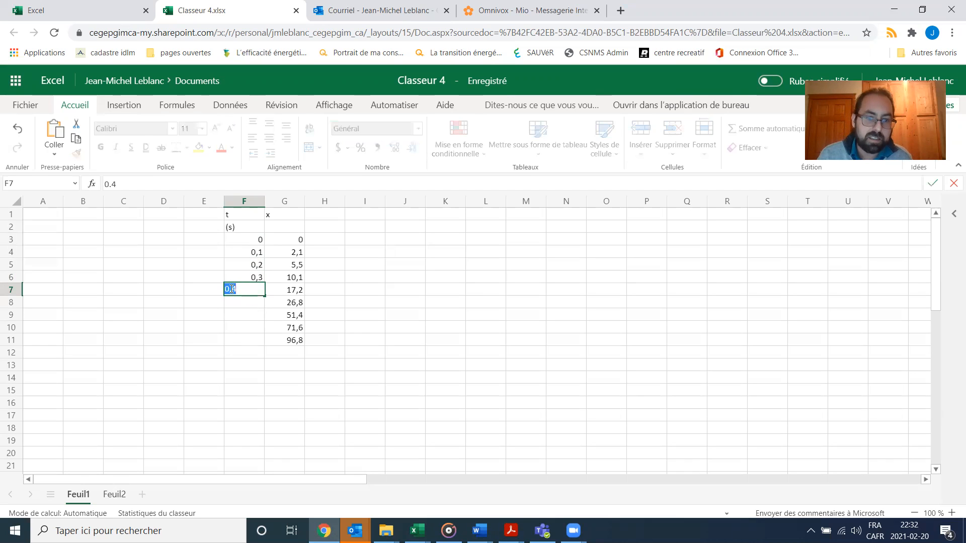
click(232, 289)
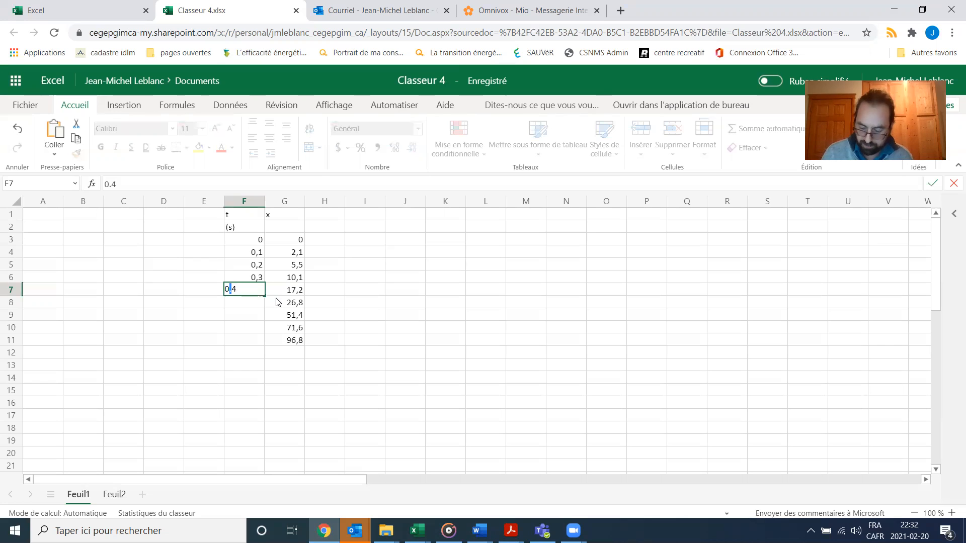
key(BackSpace)
text(,)
key(Return)
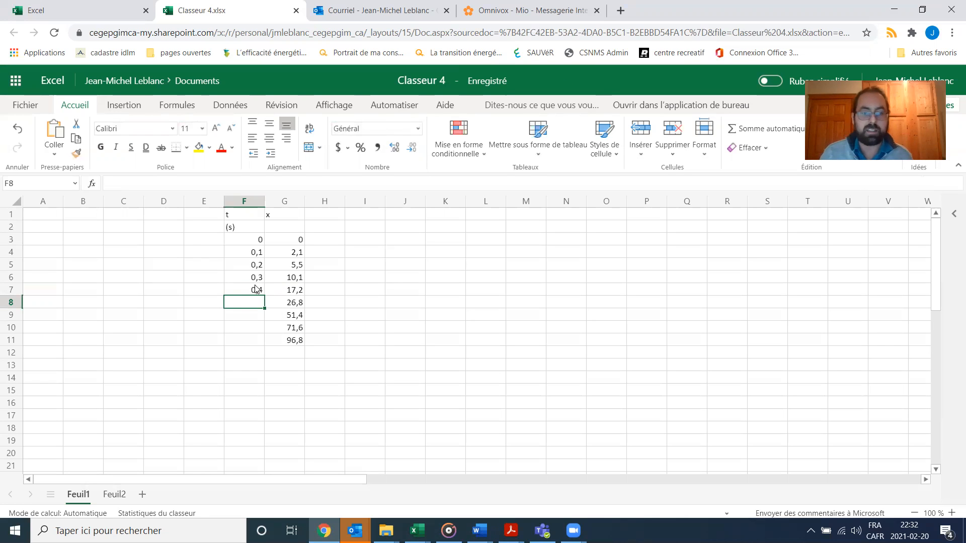
Try to continue the time column by filling the single cell F7 down through F10
click(256, 291)
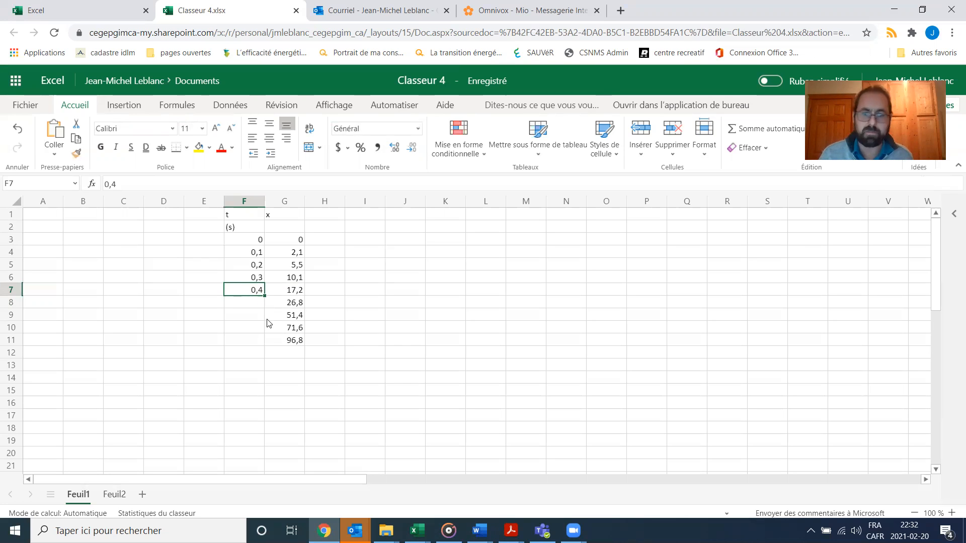
click(262, 352)
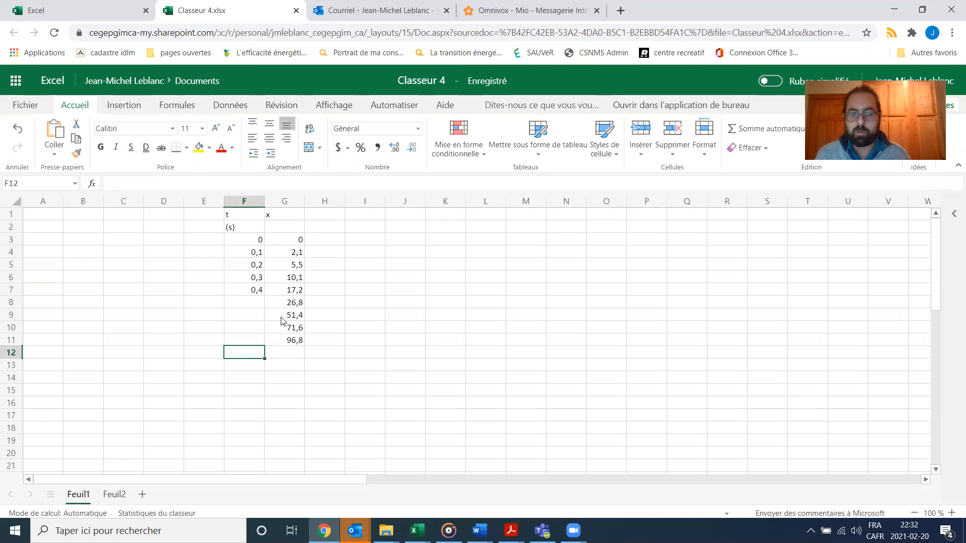
click(256, 303)
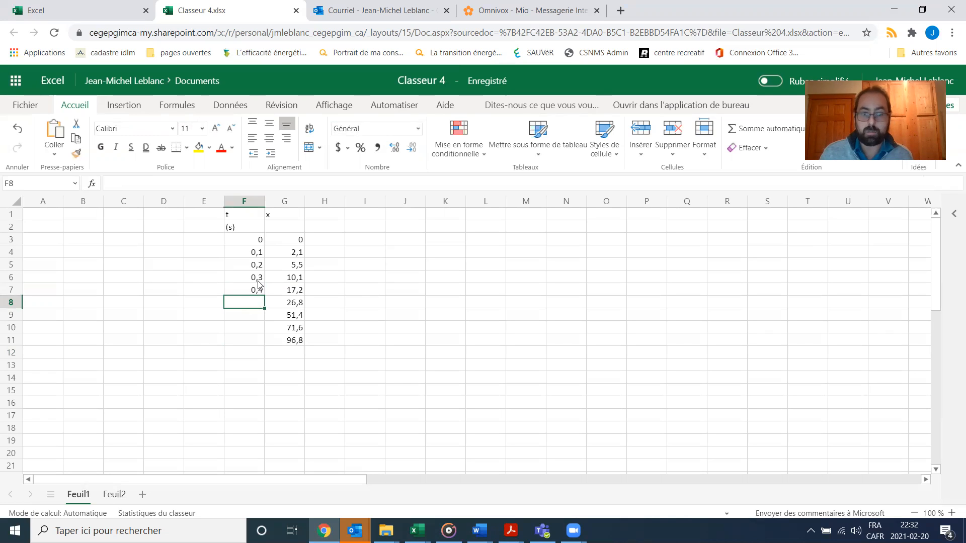
click(260, 289)
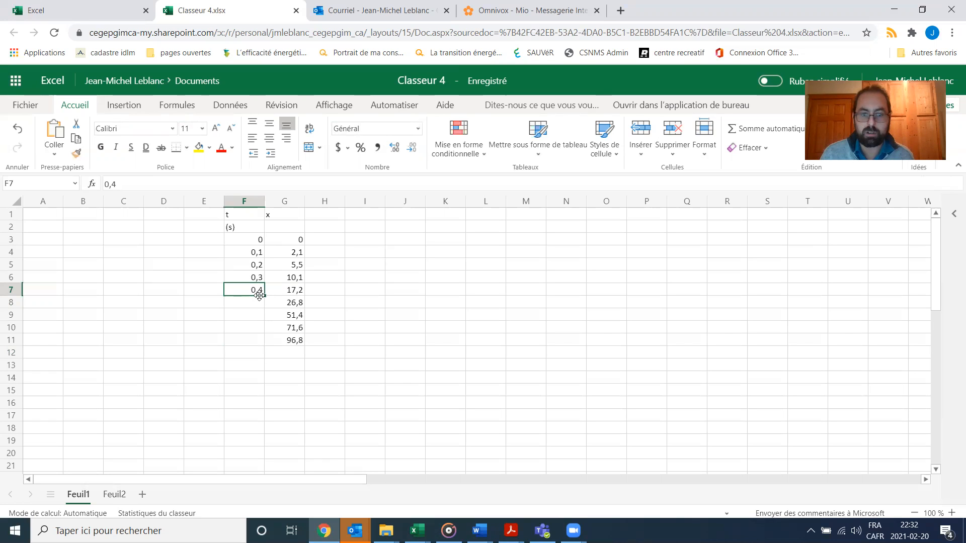
drag(264, 296, 262, 328)
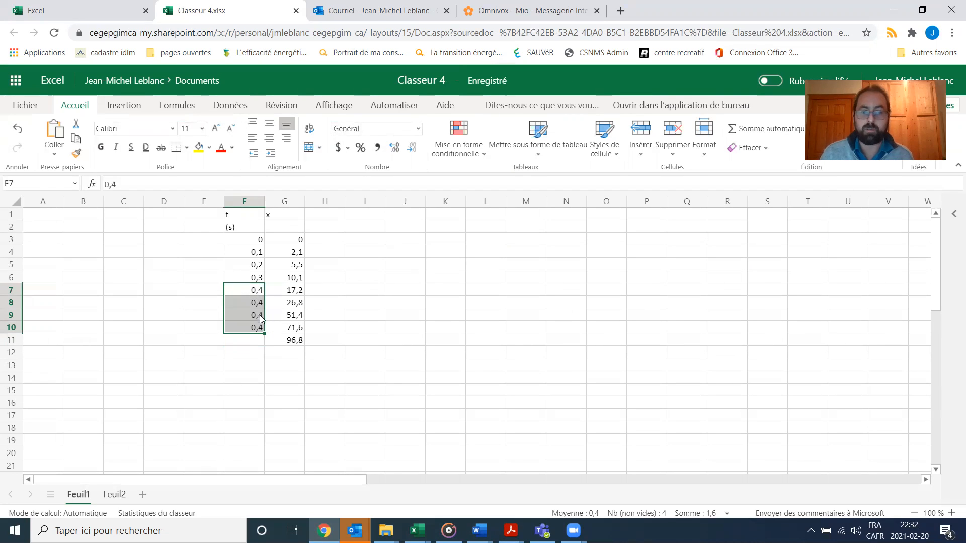
click(270, 363)
click(254, 291)
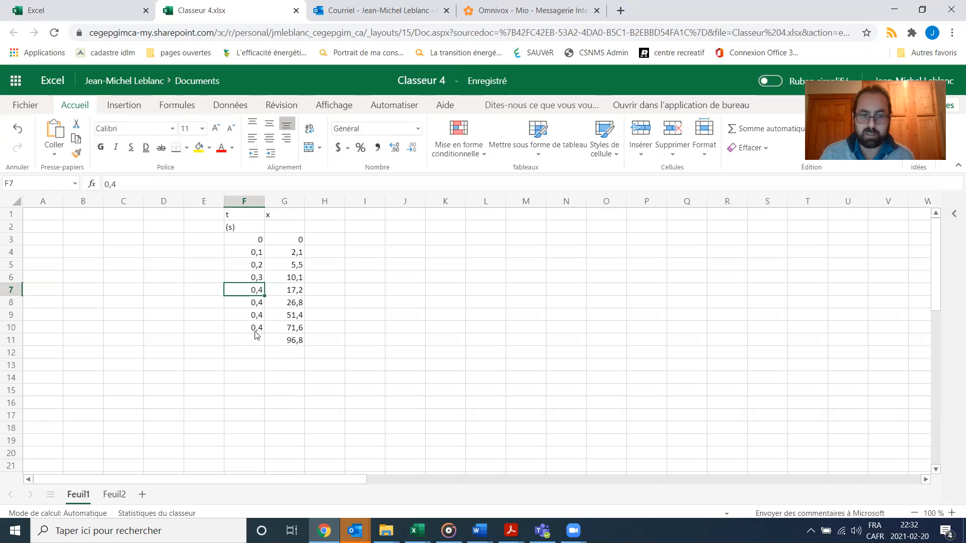
Clear the copied values from cells F8 to F10
click(257, 328)
key(BackSpace)
click(262, 315)
key(BackSpace)
click(262, 304)
key(BackSpace)
click(263, 365)
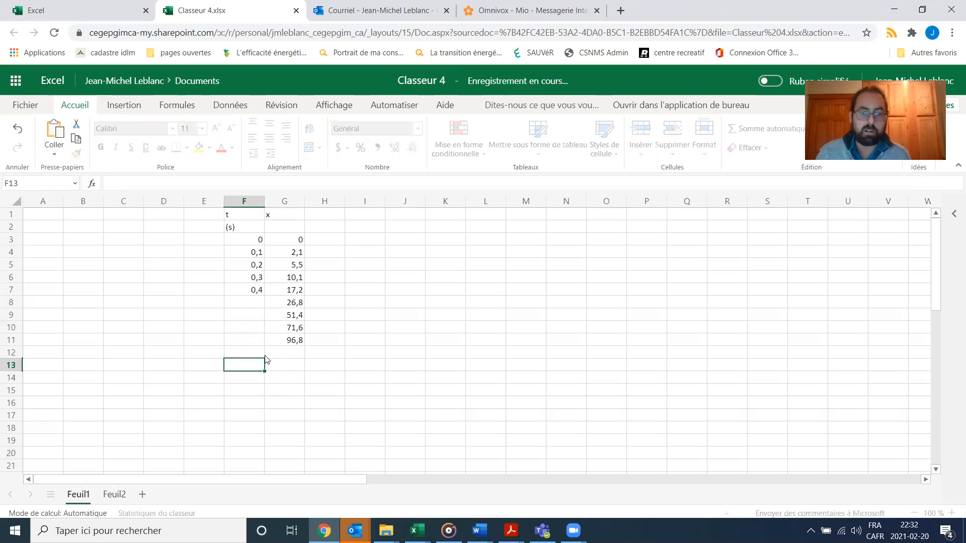
Extend the time series from F5:F7 down to F11 so the column continues in 0,1 increments up to 0,8
click(257, 265)
click(253, 279)
click(254, 265)
drag(257, 276, 257, 292)
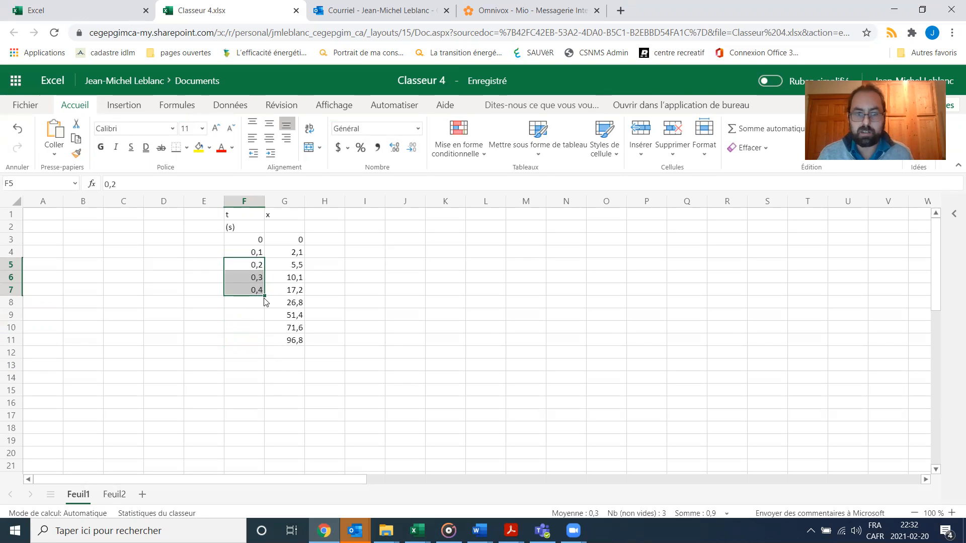
drag(265, 296, 263, 341)
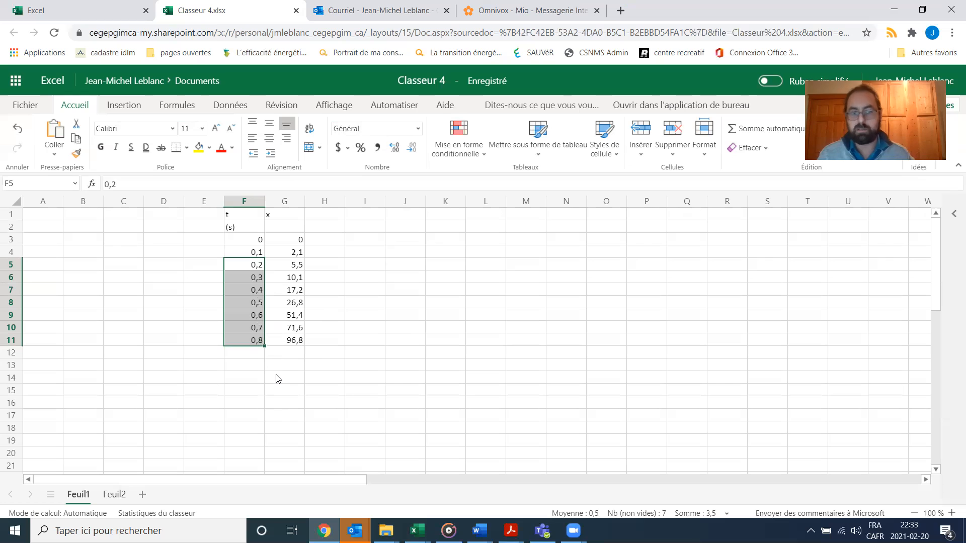
click(273, 390)
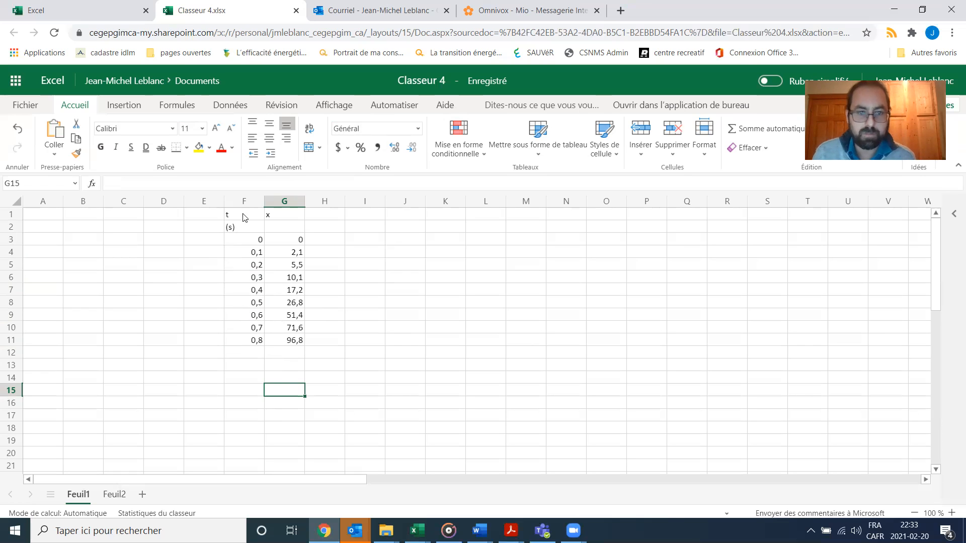
click(288, 229)
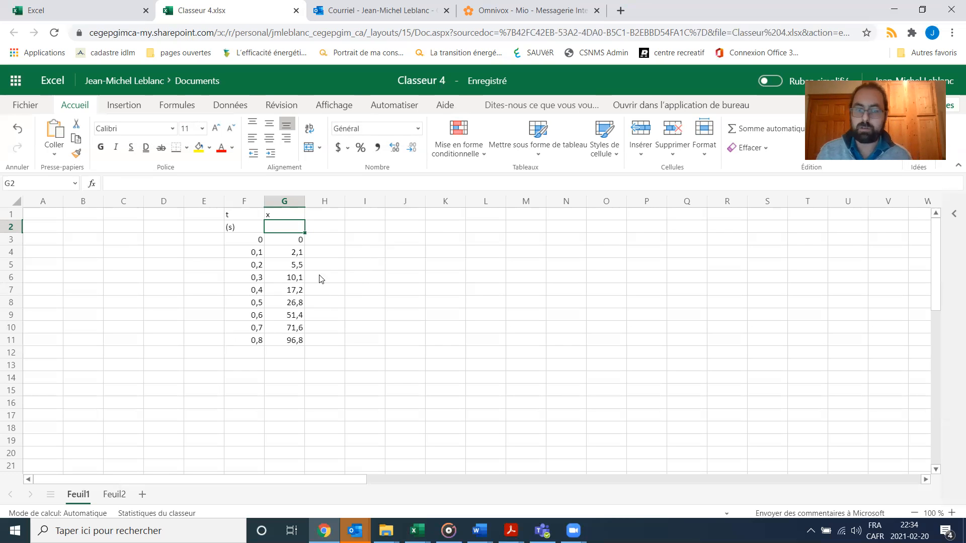
click(333, 253)
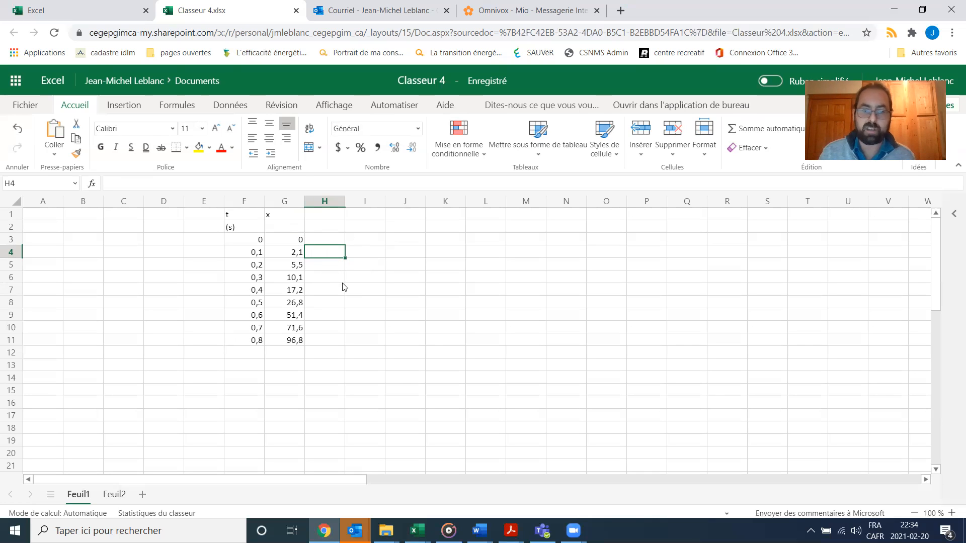
click(324, 276)
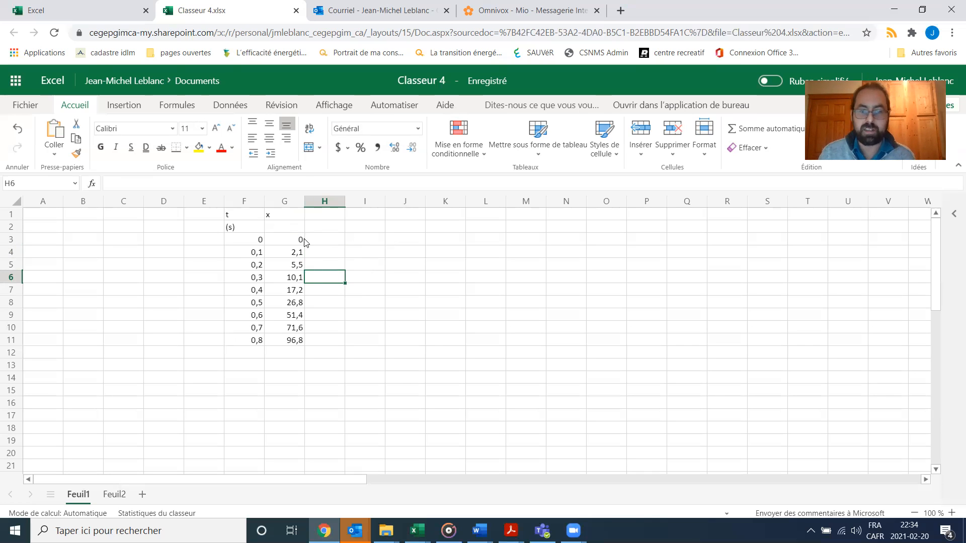
click(298, 253)
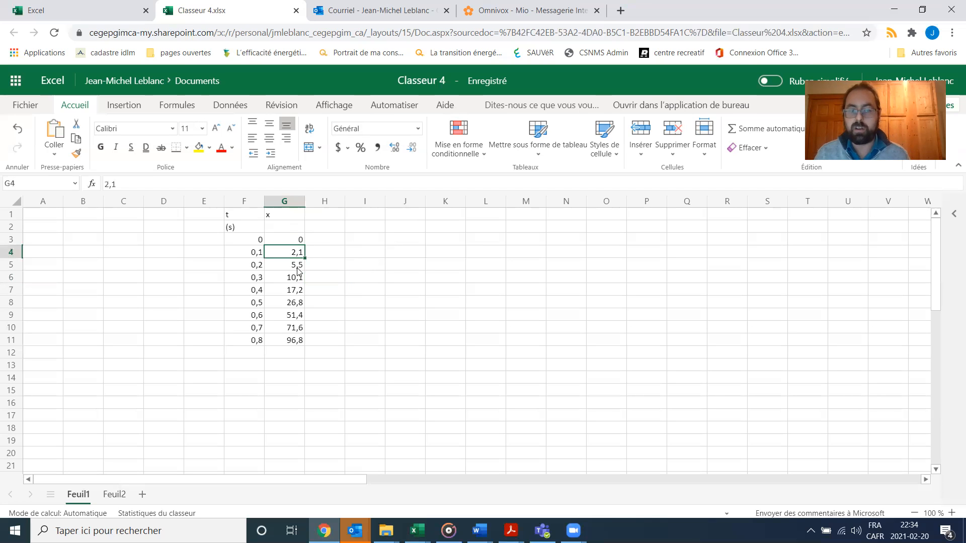
click(299, 266)
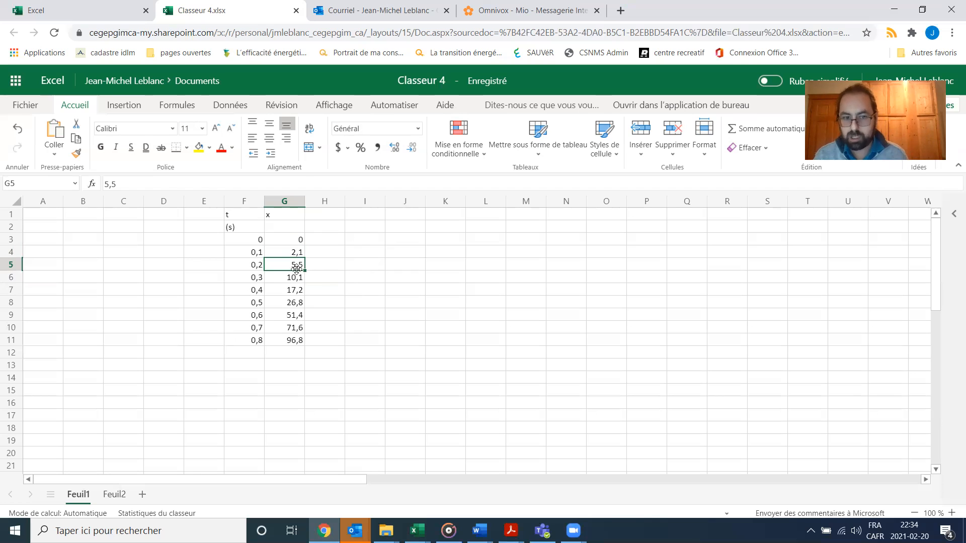
click(297, 279)
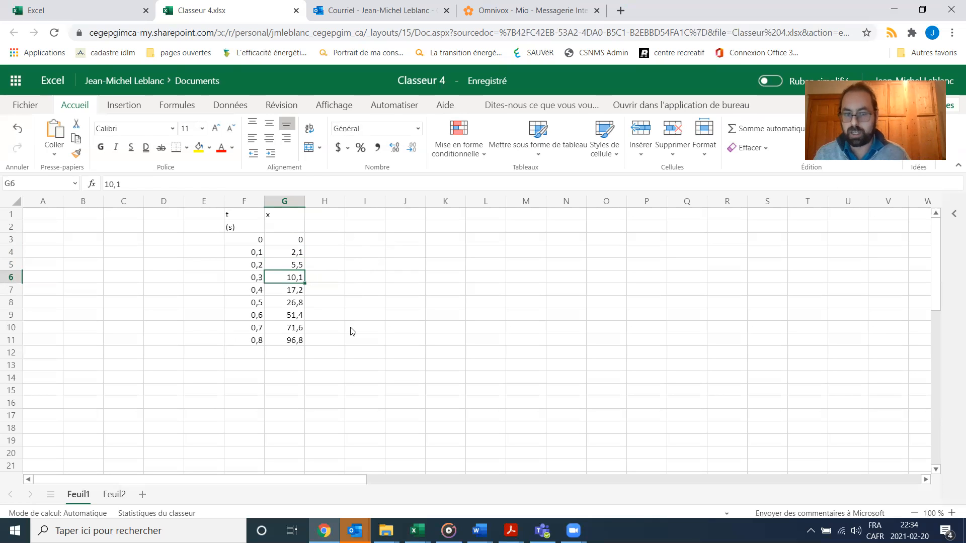
click(332, 353)
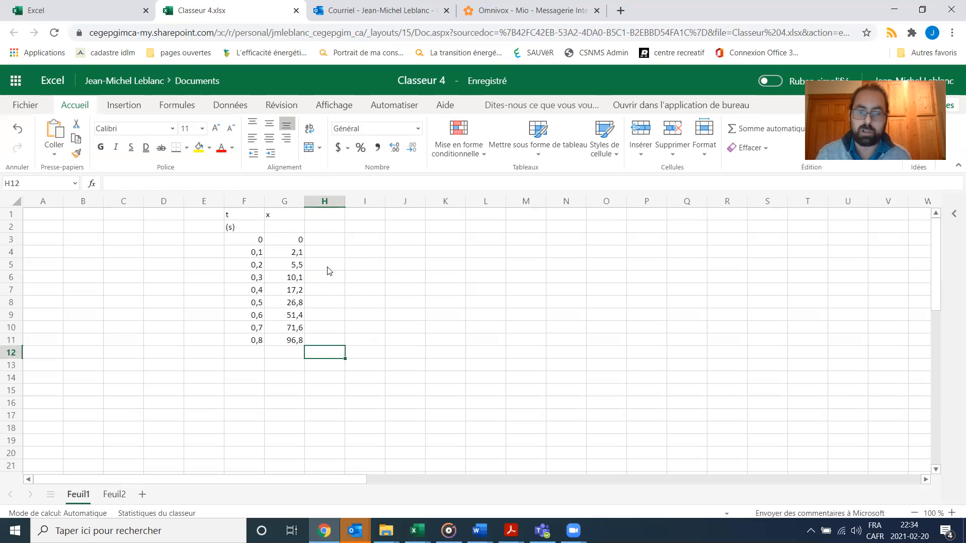
click(333, 277)
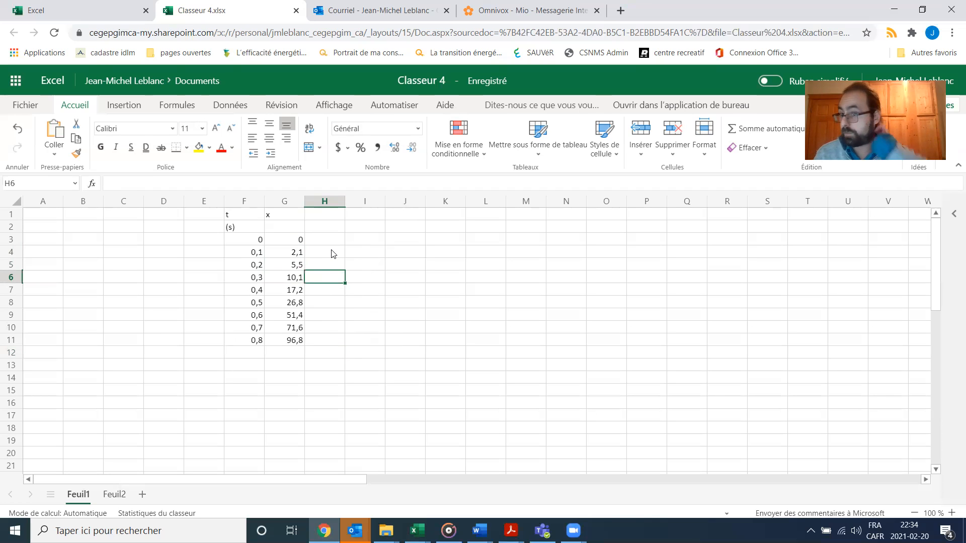
click(332, 263)
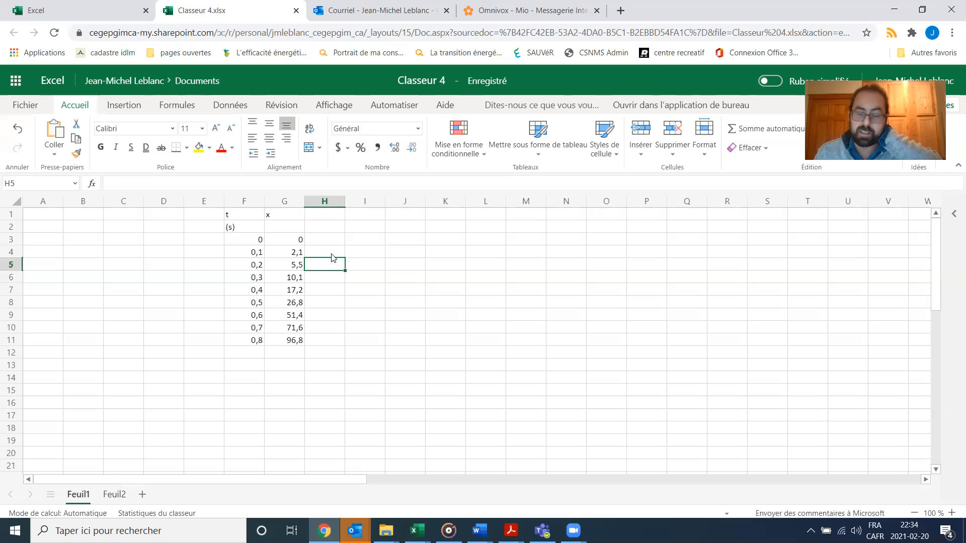
Enter a starting value of 0 in H3, beside the first position value
click(332, 254)
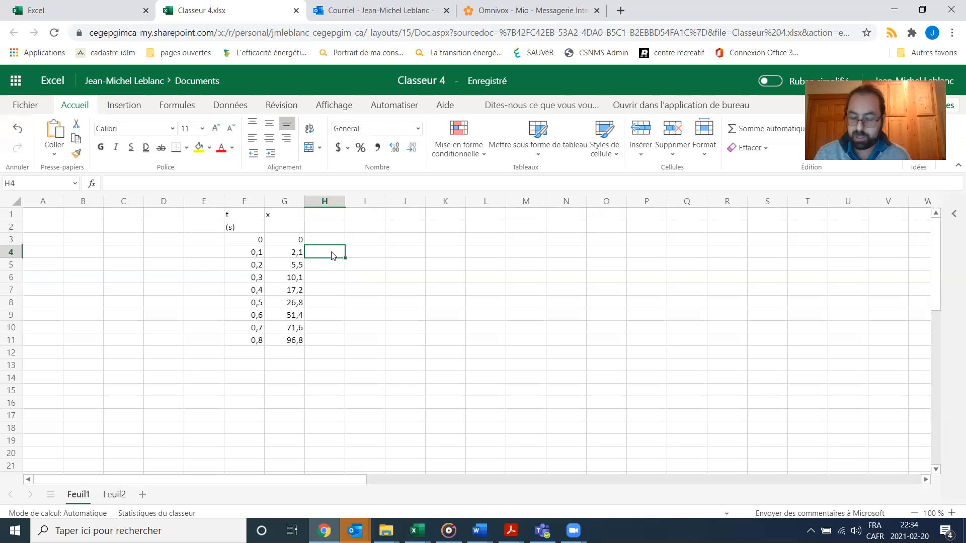
key(Up)
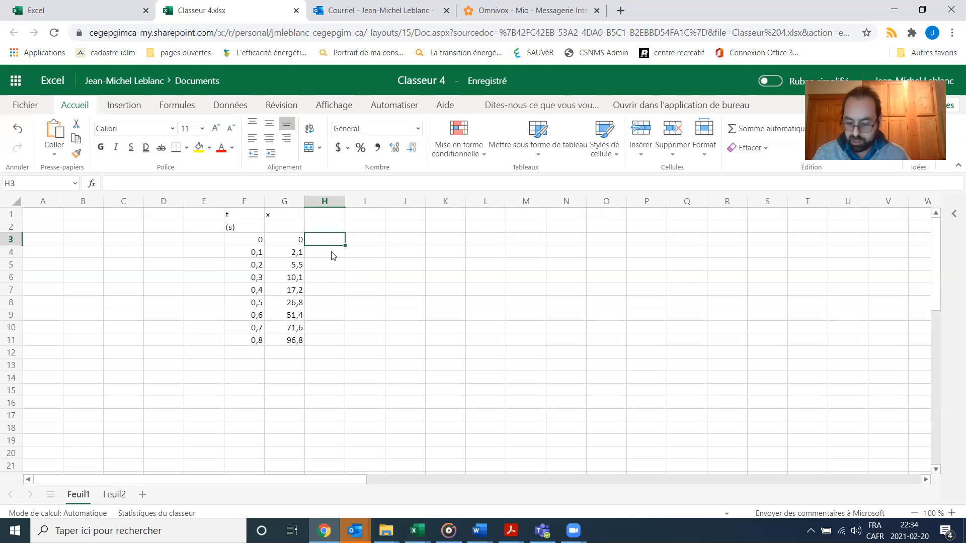
text(o)
key(Return)
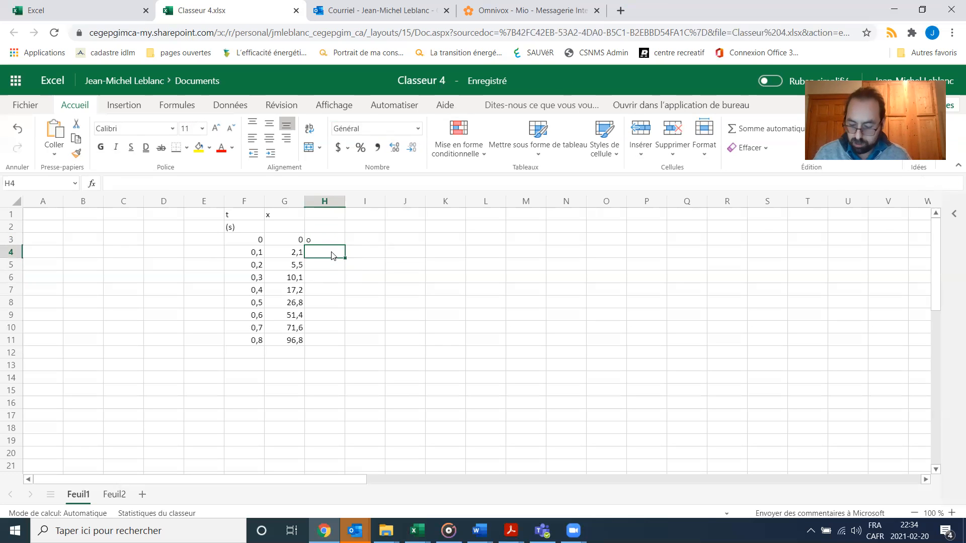
key(Up)
text(0)
key(Return)
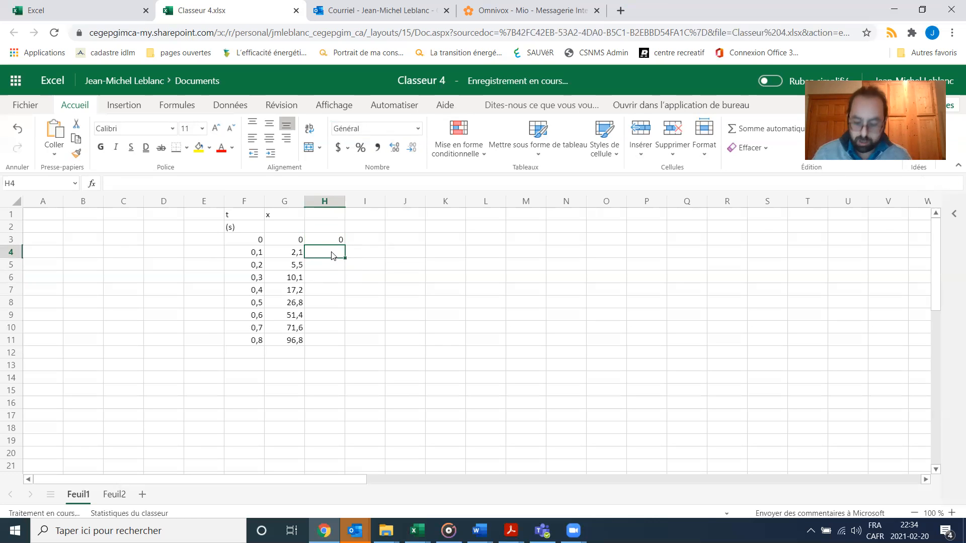
Enter the addition formulas =H3+2 in H4 and =H4+3 in H5
text(=)
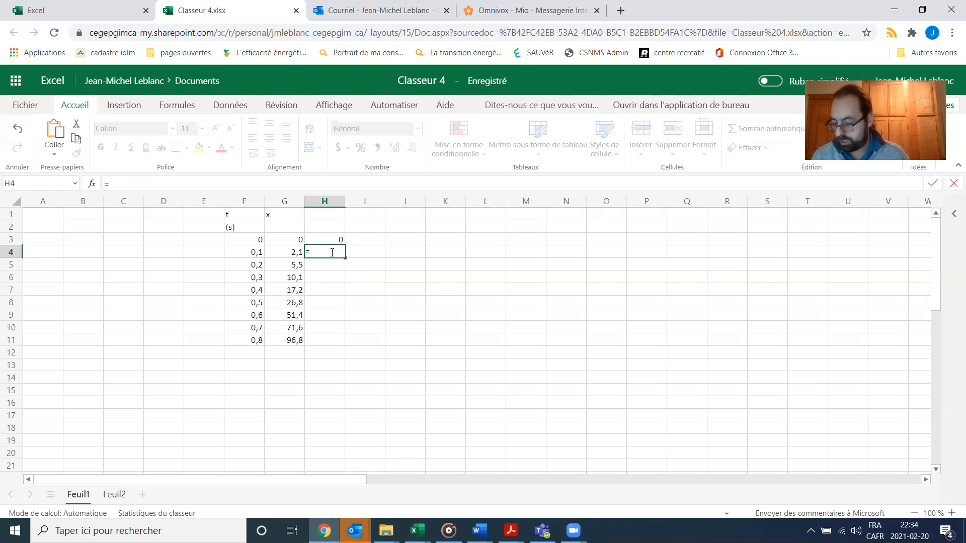
click(341, 241)
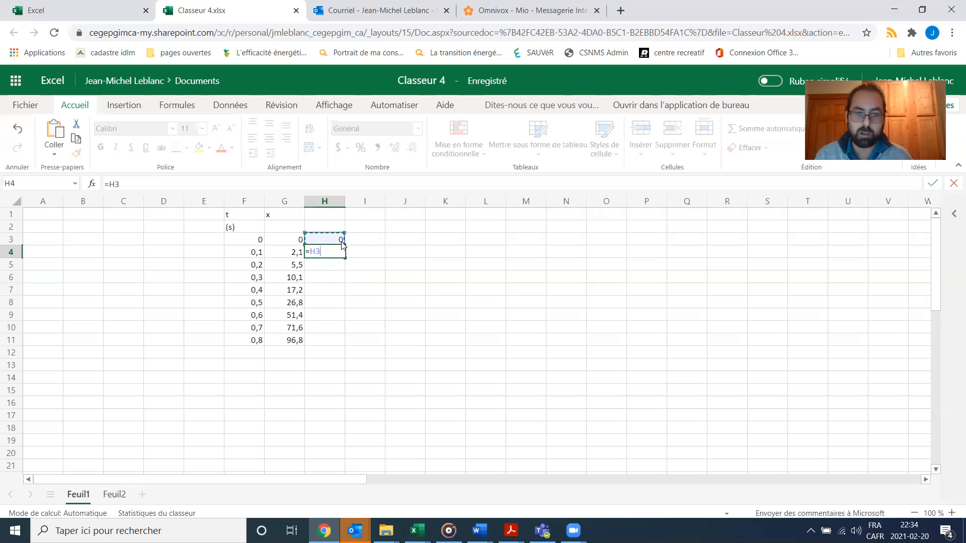
text(+2)
key(Return)
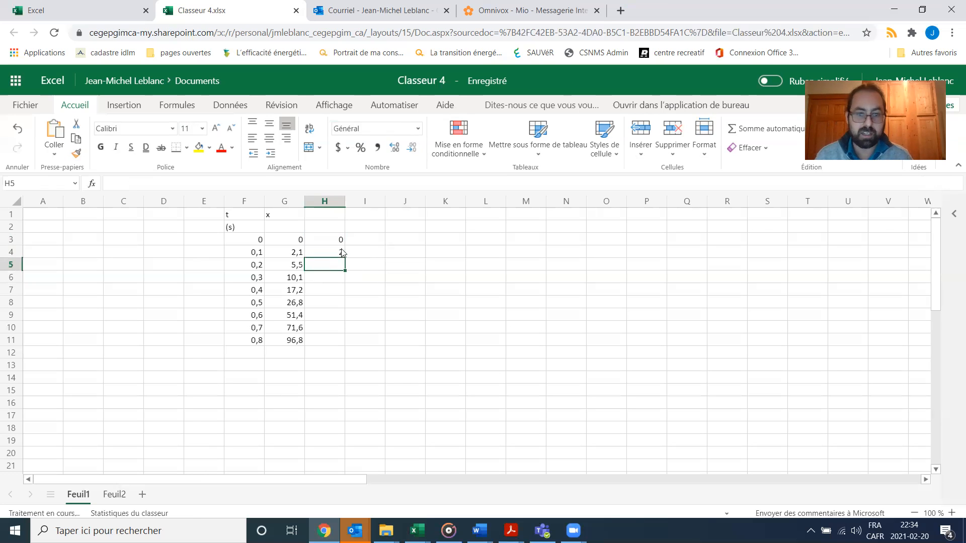
text(=)
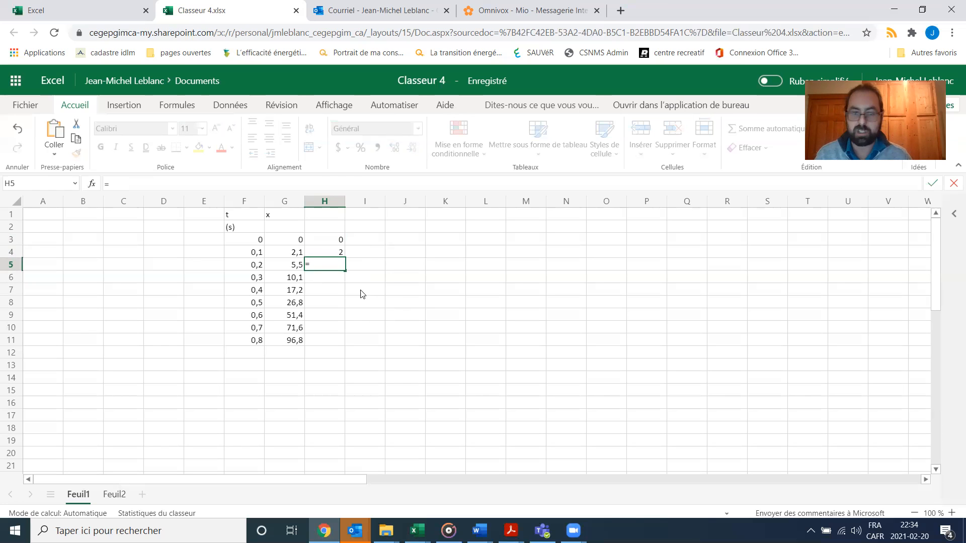
click(342, 253)
text(+3)
key(Return)
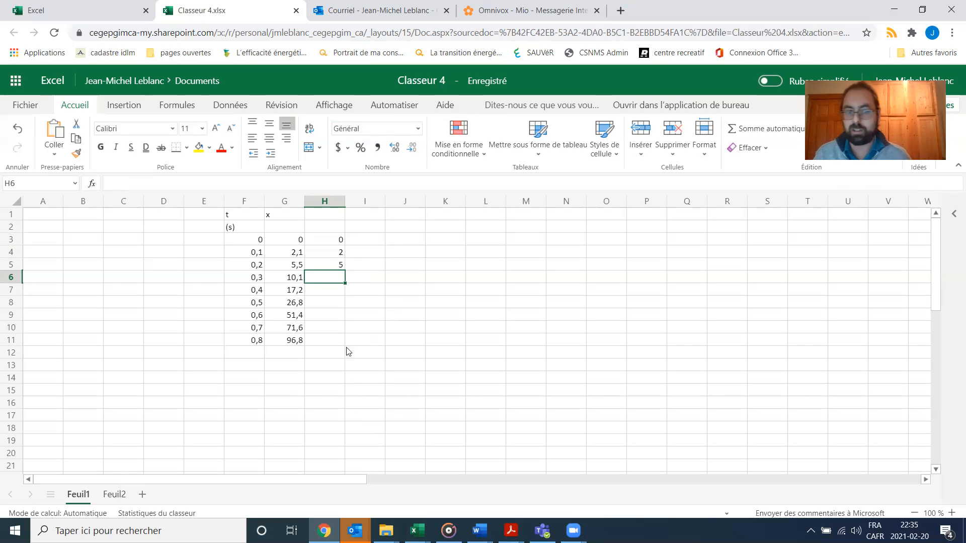
Clear the trial value and formulas from cells H3 to H5
click(327, 266)
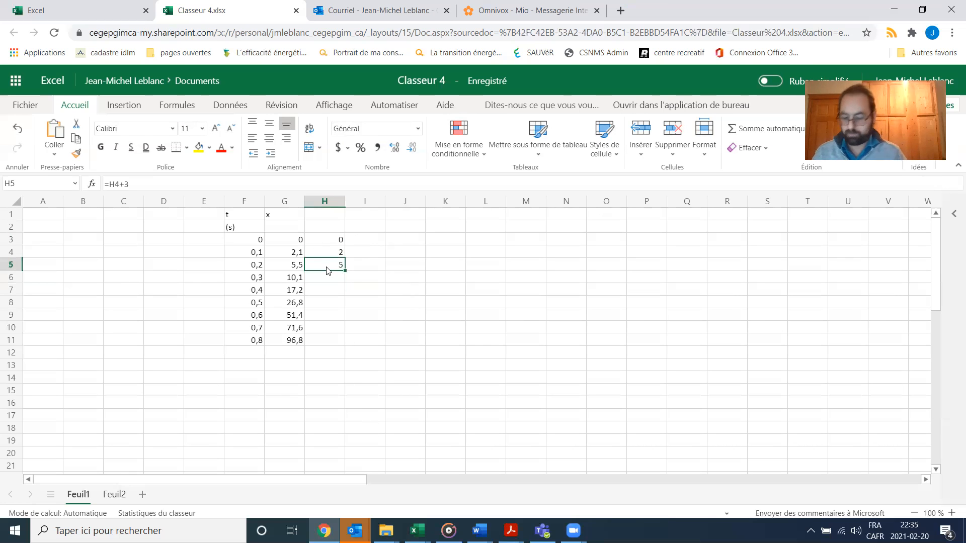
key(Delete)
key(Up)
key(Delete)
key(Up)
key(Delete)
click(355, 315)
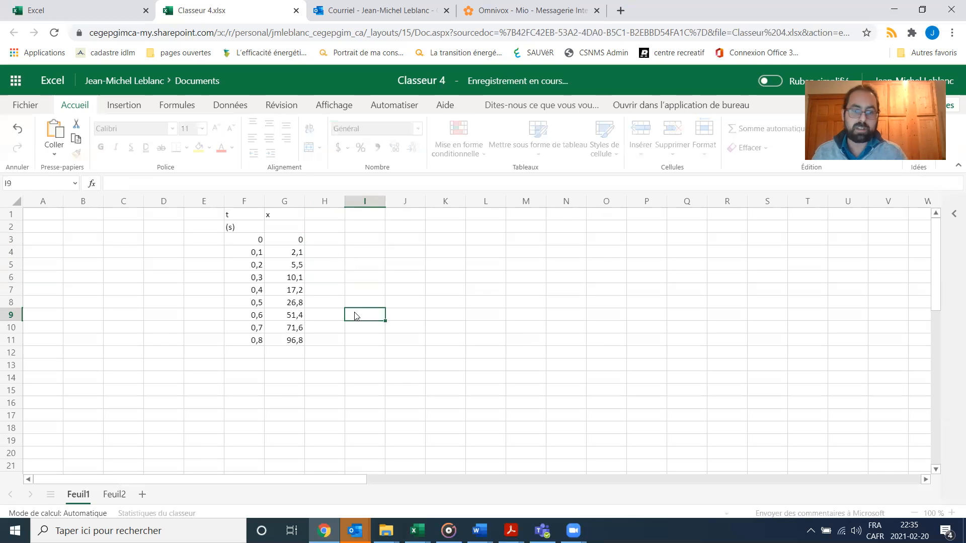
Enter the unit (cm) in G2 beneath the x heading
click(288, 227)
text(()
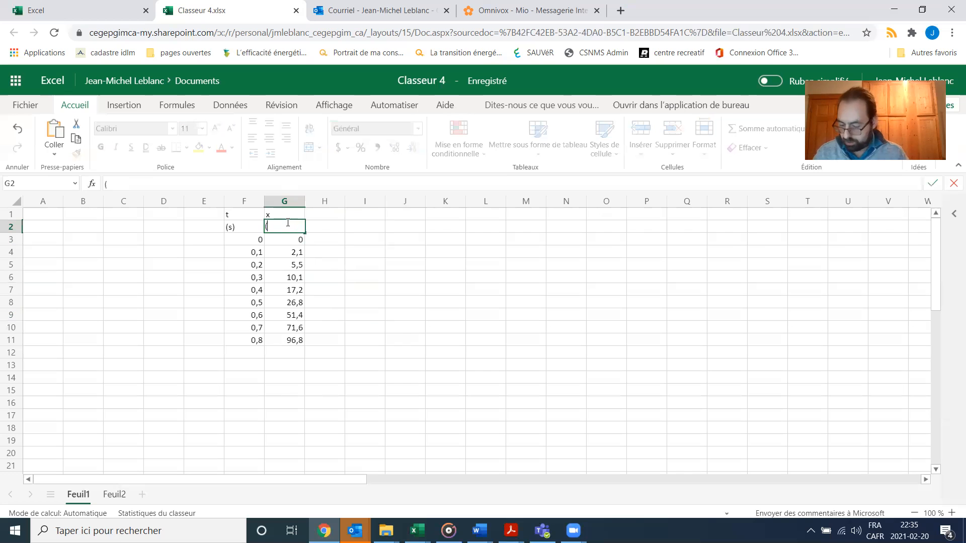
text(cm))
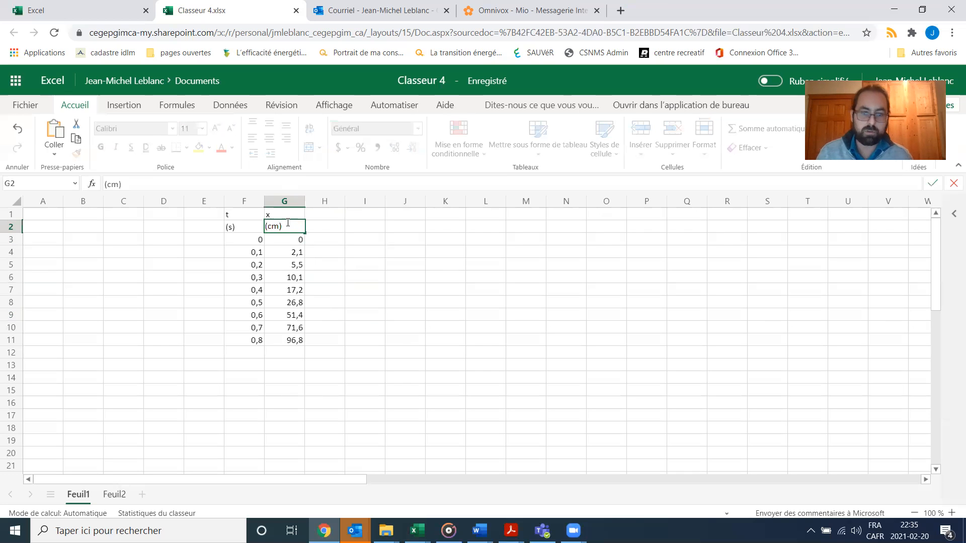
key(Return)
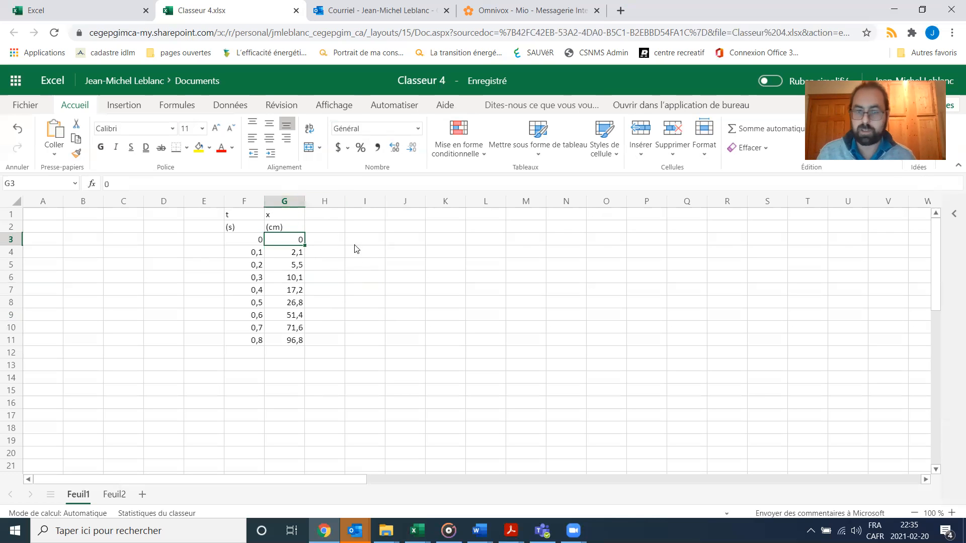
Label a new position column with the heading x in H1 and the unit (m) in H2
click(330, 215)
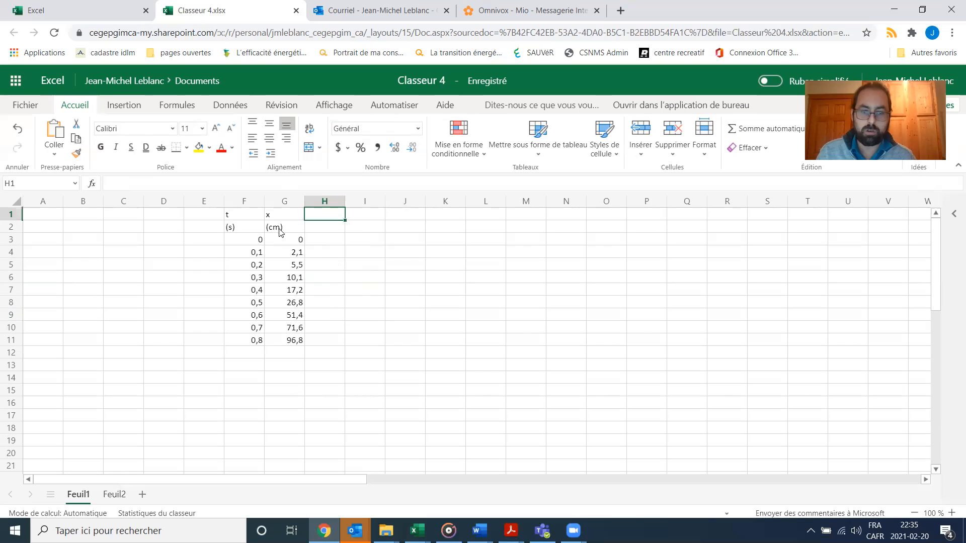
click(333, 240)
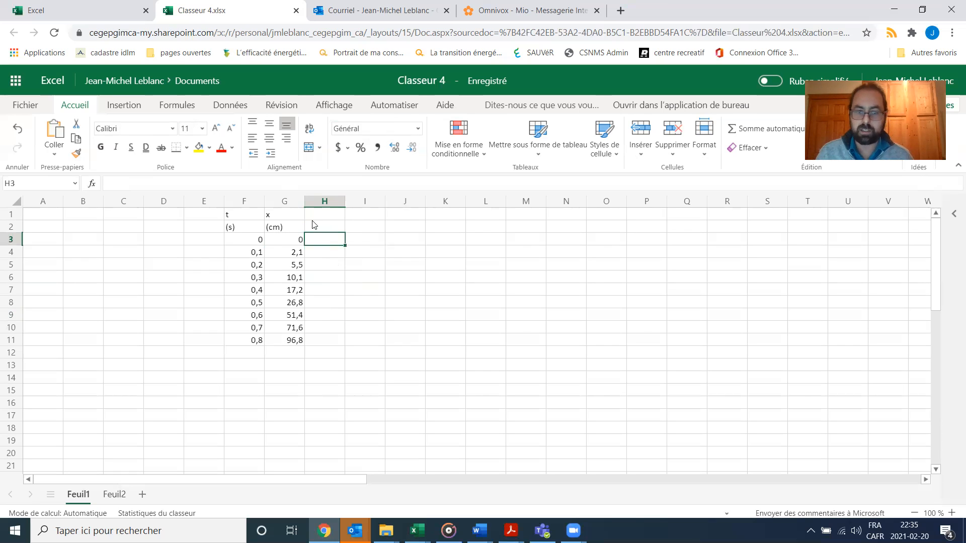
click(325, 217)
text(x)
key(Return)
text((M)
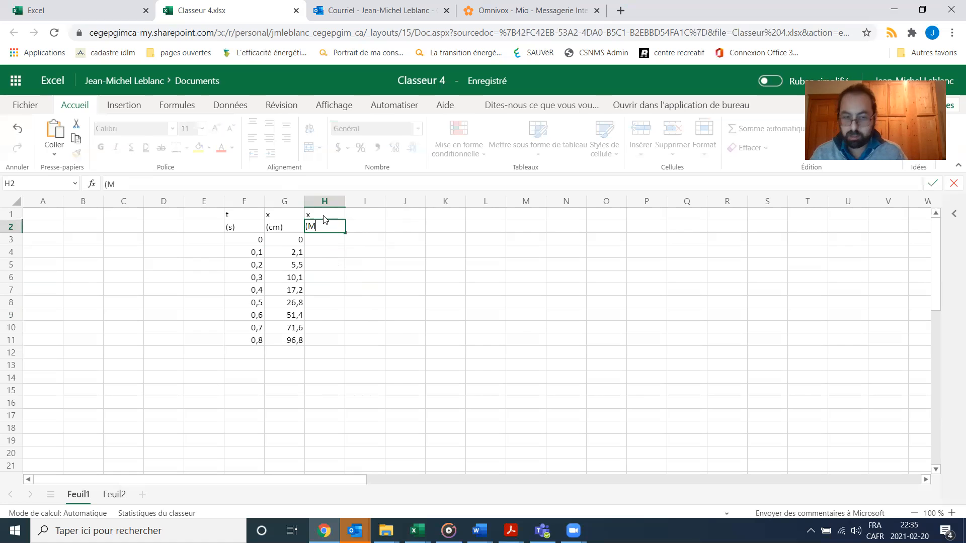
key(BackSpace)
key(BackSpace)
text(m))
click(425, 304)
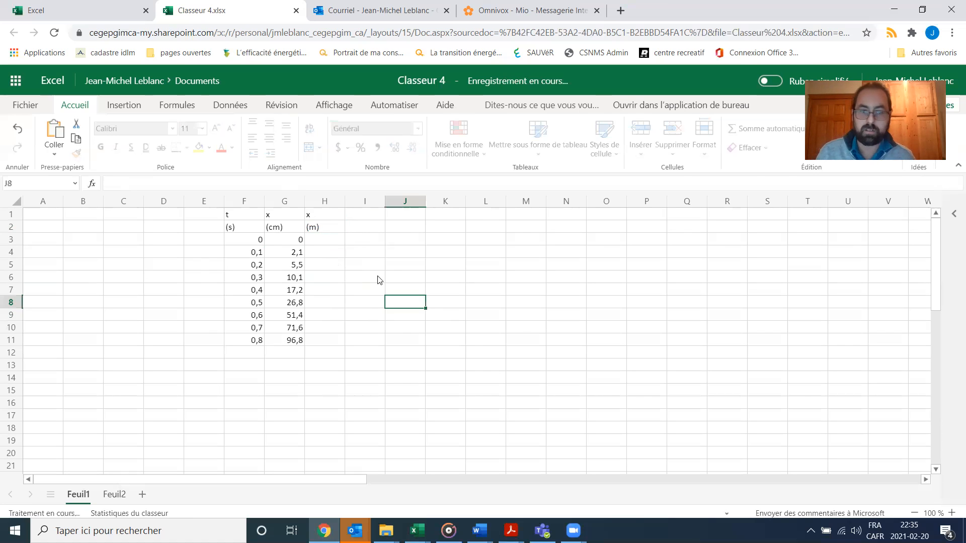
Convert the first position from centimetres to metres by entering the formula =G3/100 in H3
double_click(325, 240)
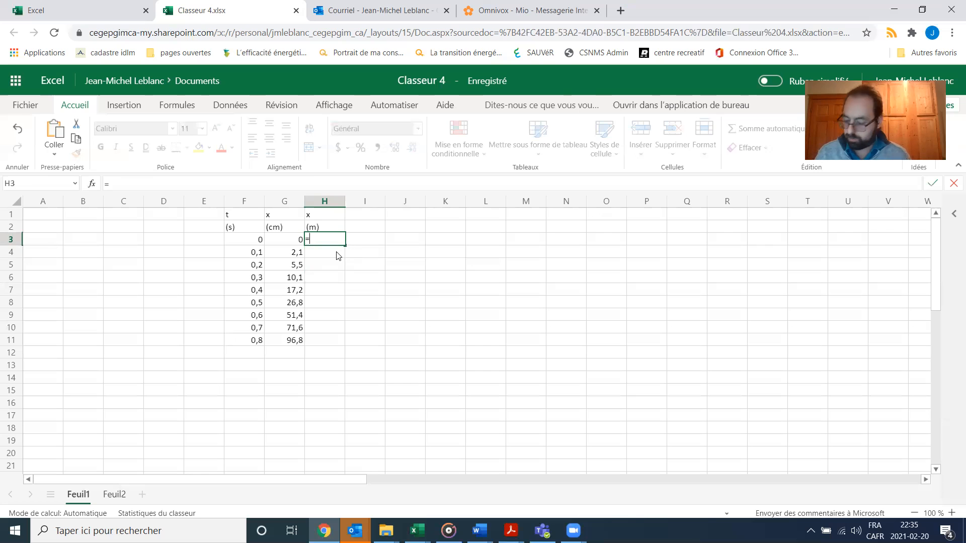
click(295, 240)
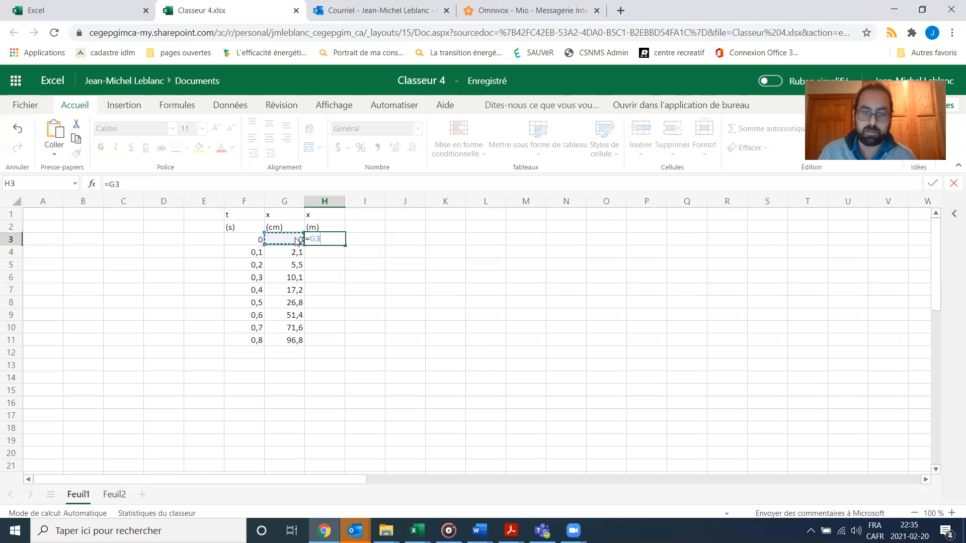
text(/100)
key(Return)
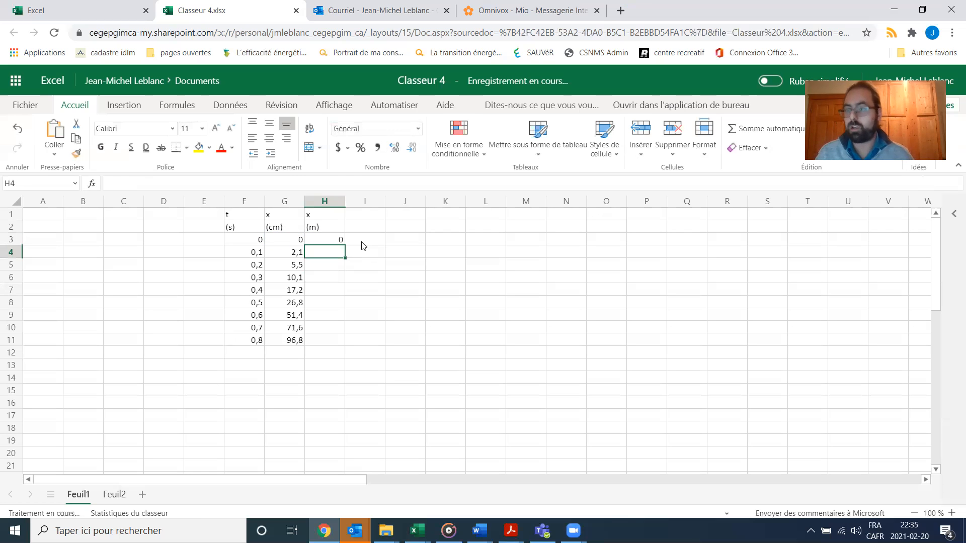
Fill the conversion formula from H3 down the column to H11, alongside the last centimetre value
click(352, 326)
click(300, 255)
click(325, 250)
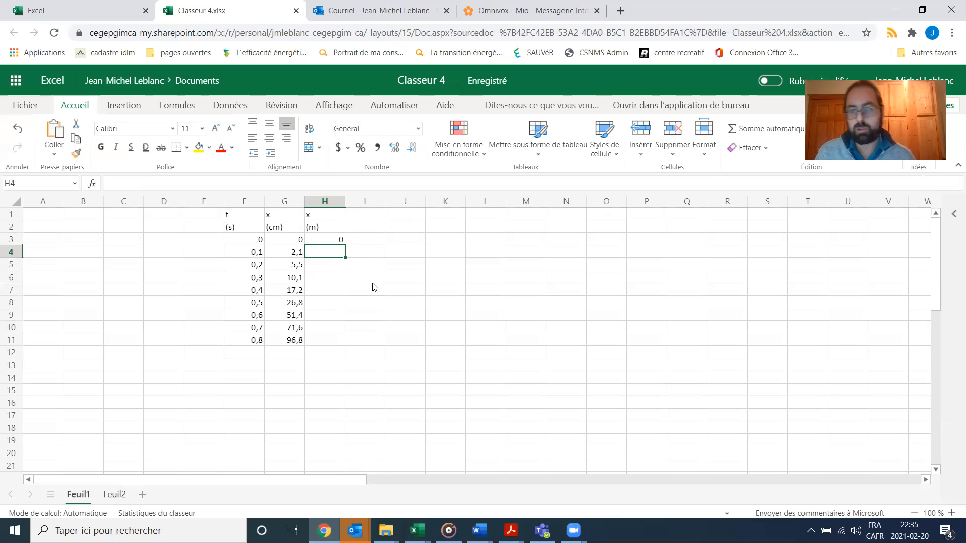
key(ctrl+z)
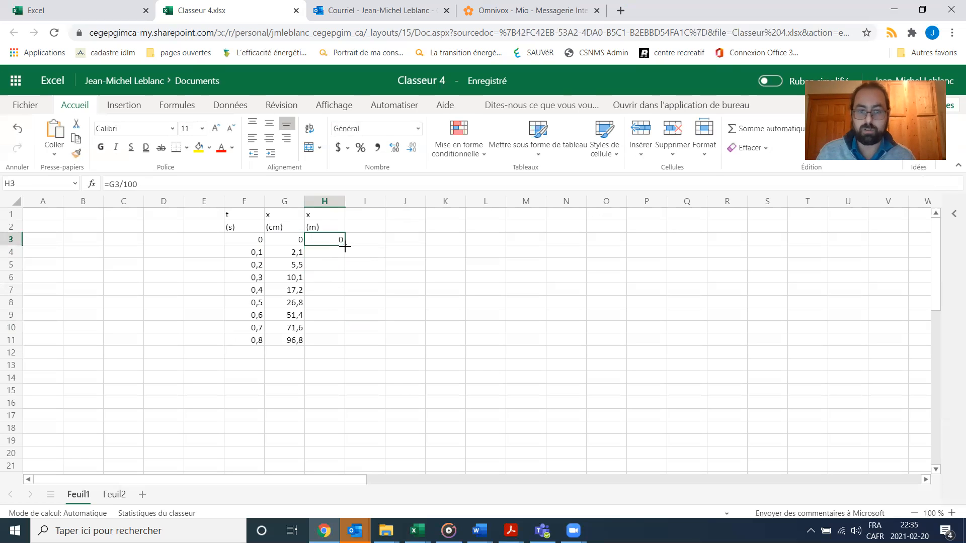
mouse_move(345, 246)
mouse_down()
mouse_move(346, 342)
mouse_move(403, 364)
mouse_up()
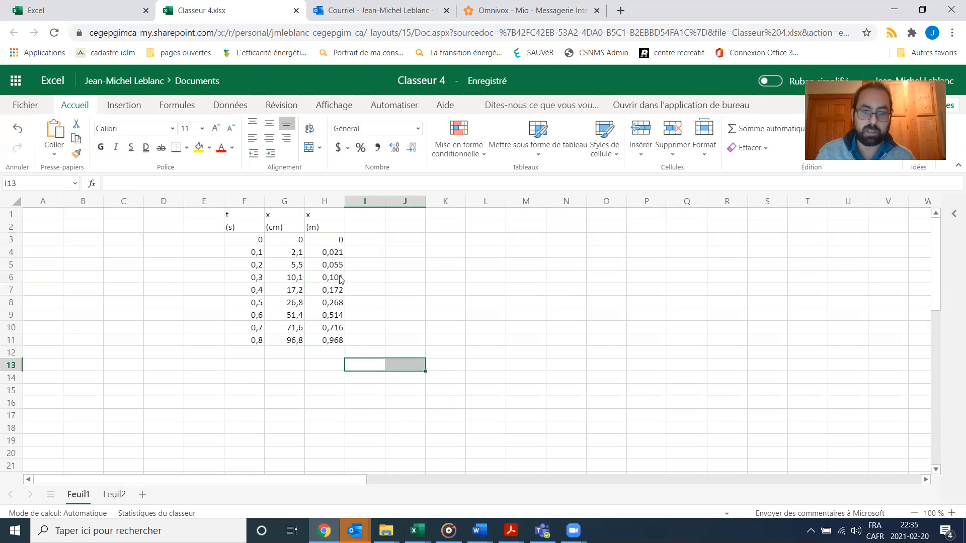
Inspect the formulas in the converted position cells H9, H3 and H10 to check their cell references
click(336, 319)
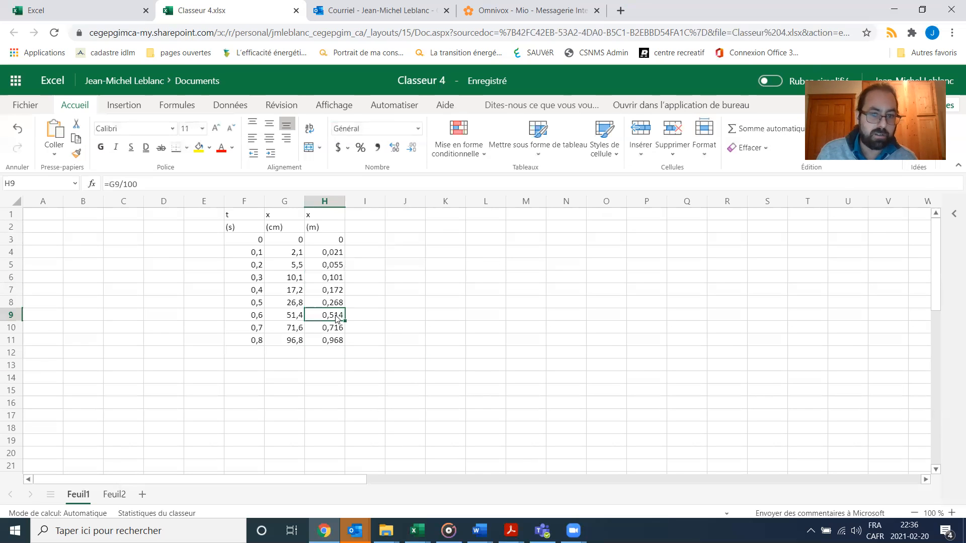
double_click(335, 317)
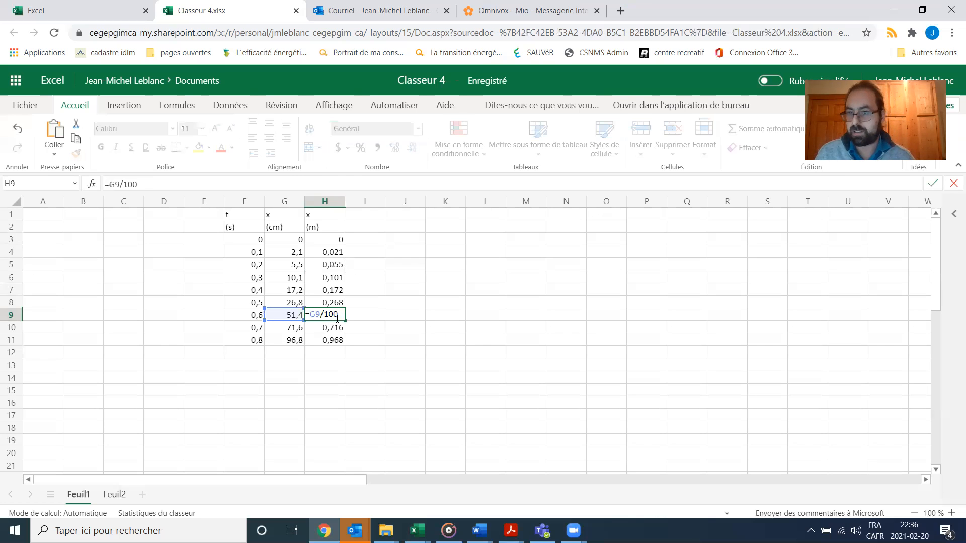
click(340, 241)
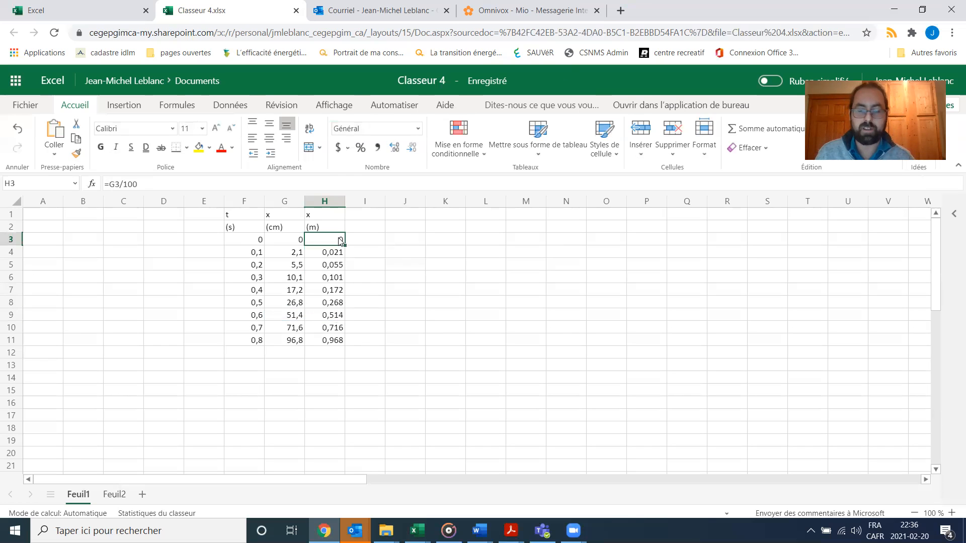
click(335, 328)
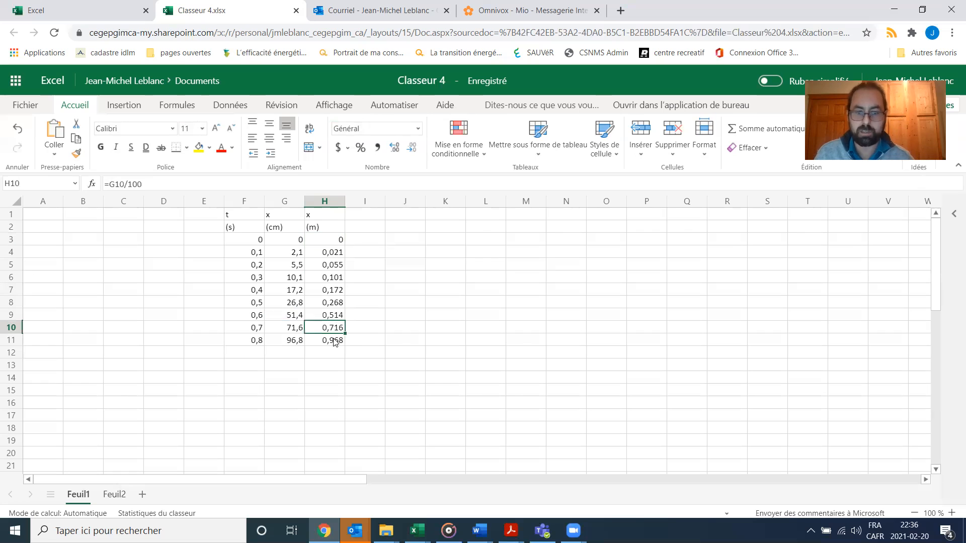
click(337, 363)
Clear the entire metre column, including the formulas in H3 to H11 and the headings in H1 and H2
click(334, 330)
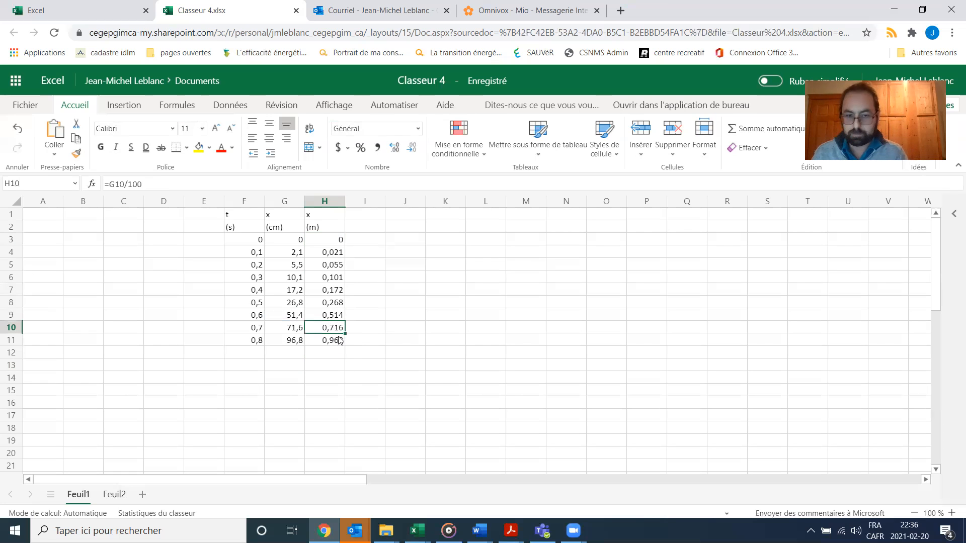
key(BackSpace)
key(Return)
key(BackSpace)
click(337, 314)
key(BackSpace)
click(338, 301)
key(BackSpace)
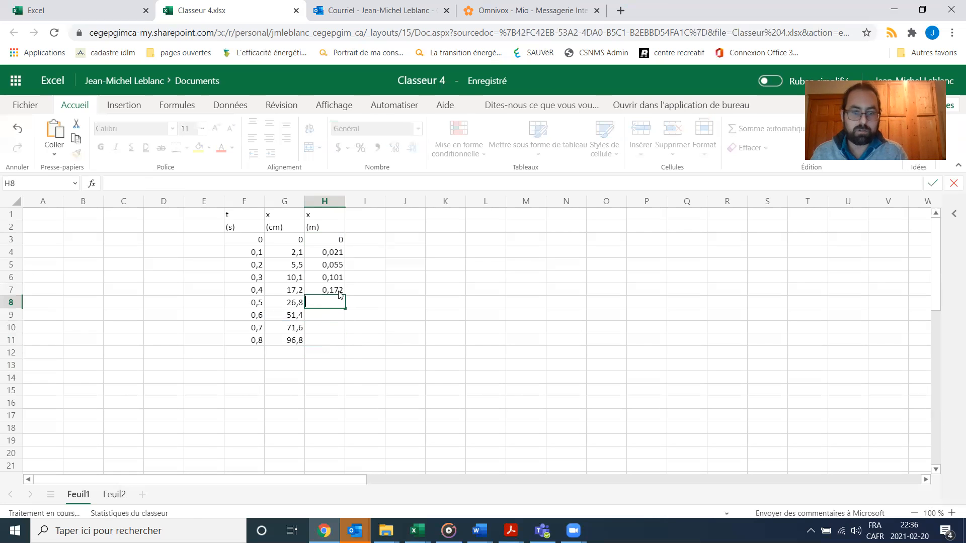
click(340, 290)
key(BackSpace)
click(341, 276)
key(BackSpace)
click(340, 265)
key(BackSpace)
click(341, 252)
key(BackSpace)
click(342, 238)
key(BackSpace)
key(Up)
key(BackSpace)
key(Up)
key(BackSpace)
click(363, 352)
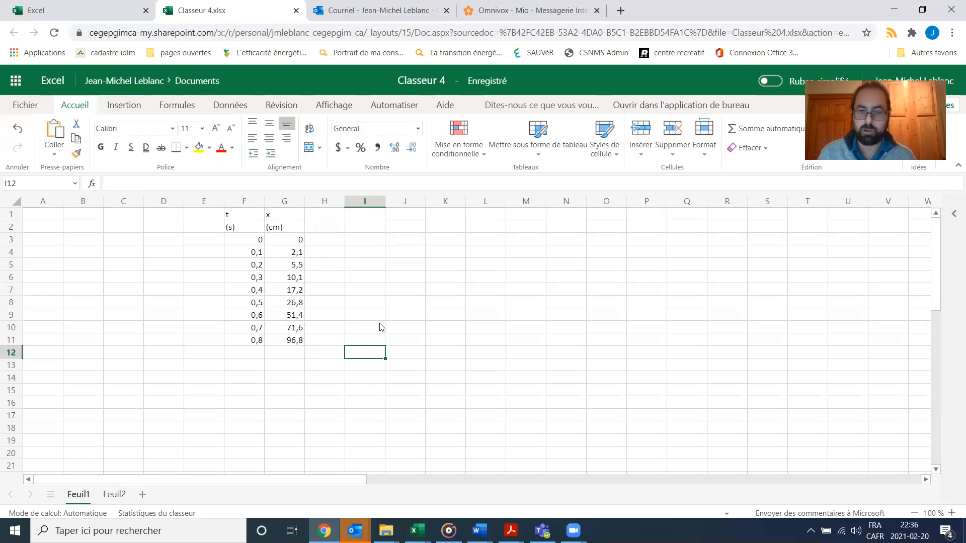
click(424, 291)
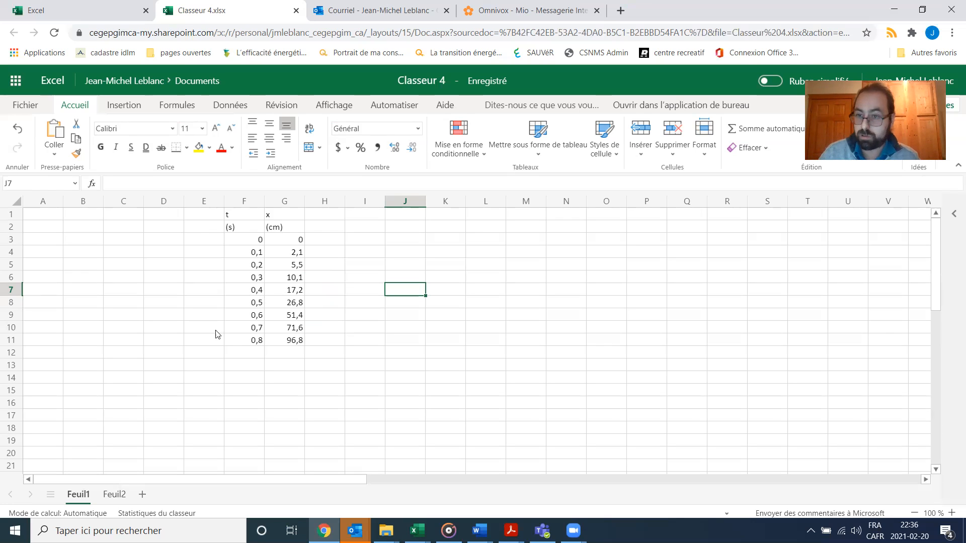
click(430, 354)
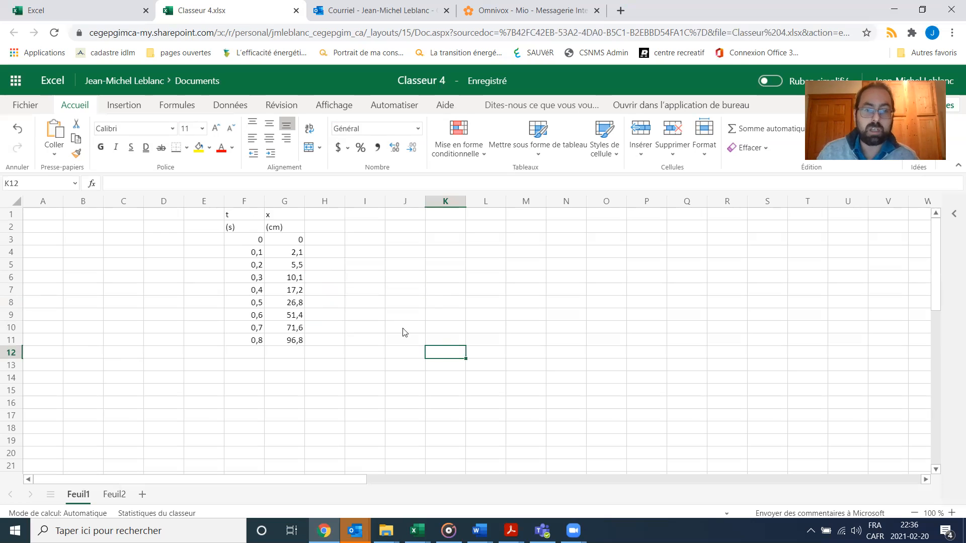
Switch the ribbon to the simplified single-line layout
drag(246, 245, 297, 342)
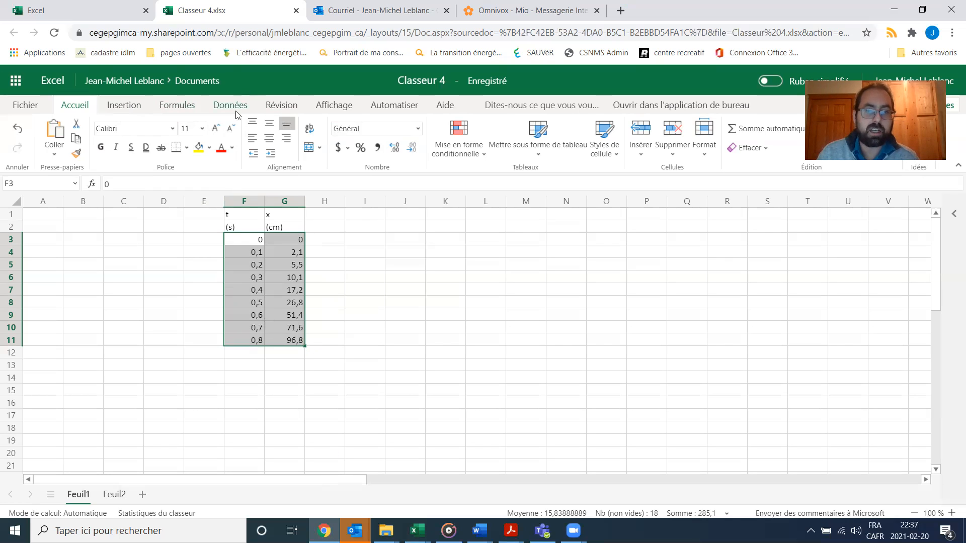
click(129, 111)
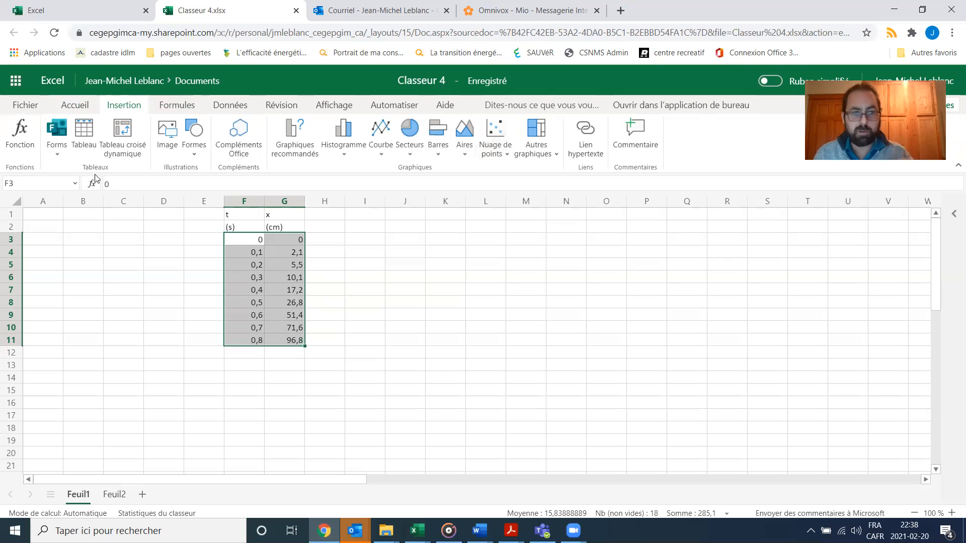
click(769, 82)
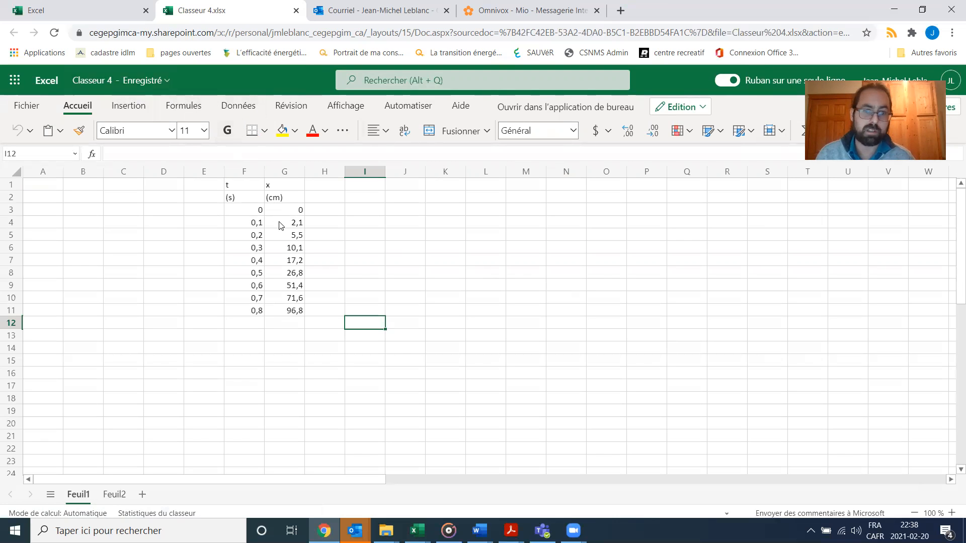
Insert a scatter chart of the time and position data in F3:G11 and place it beside the table
click(403, 251)
mouse_move(254, 210)
mouse_down()
mouse_move(297, 255)
mouse_move(301, 312)
mouse_up()
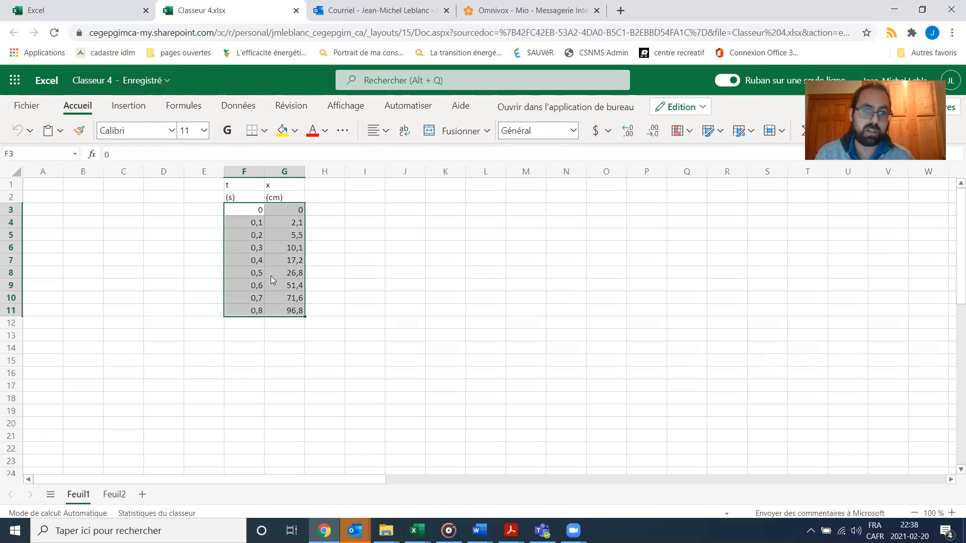
click(129, 106)
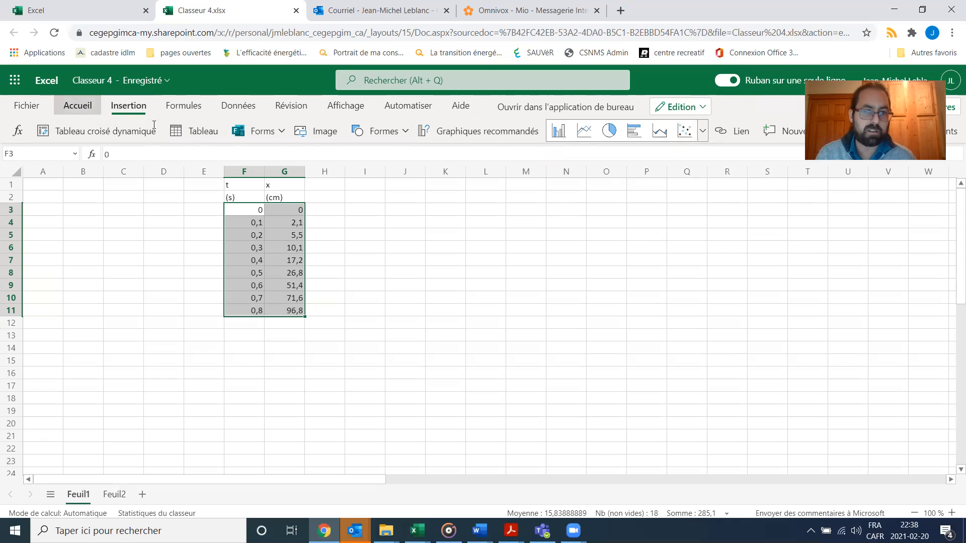
click(77, 106)
click(357, 296)
drag(253, 210, 285, 312)
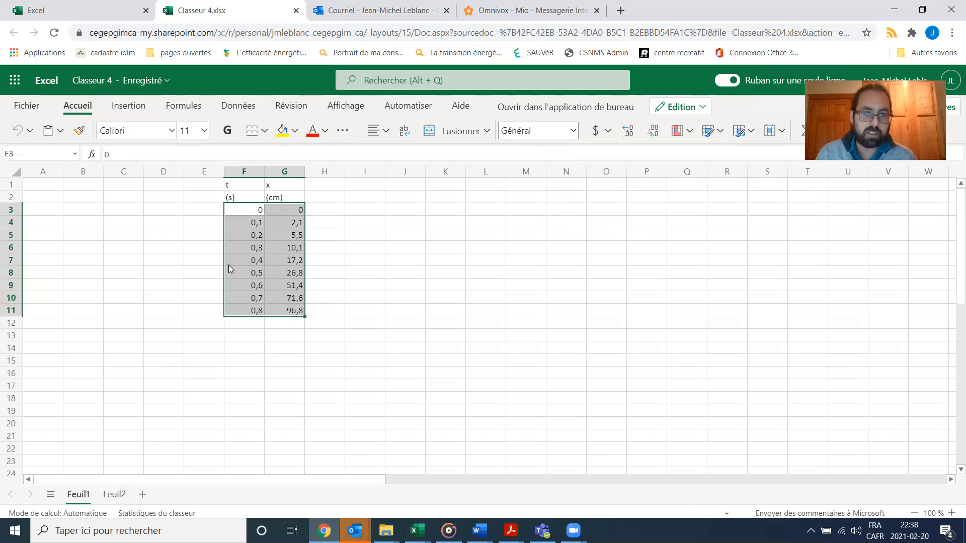
click(133, 104)
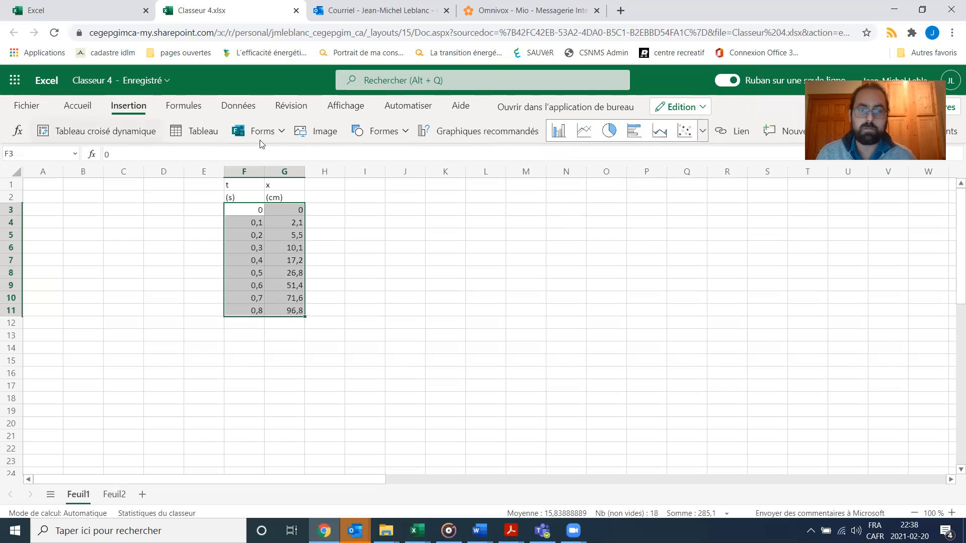
click(685, 131)
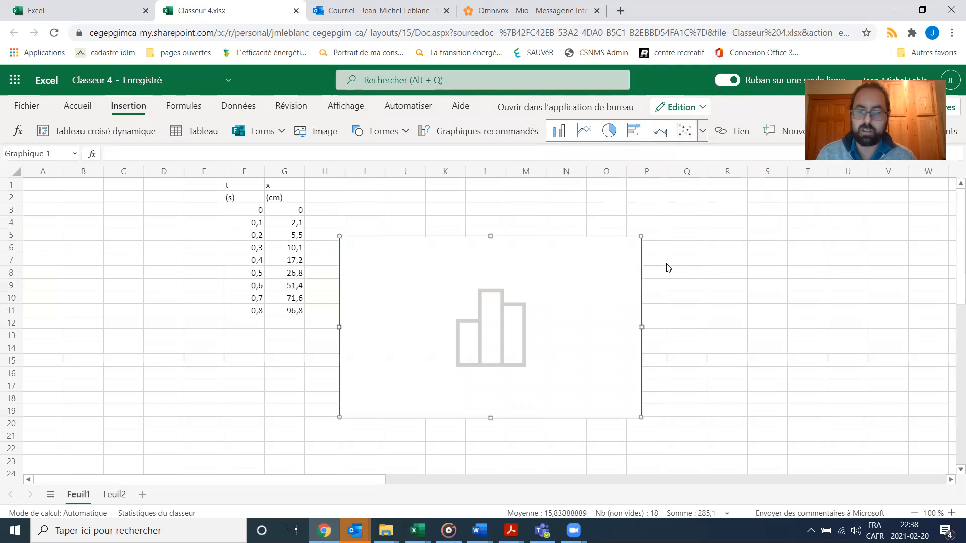
drag(584, 344, 658, 287)
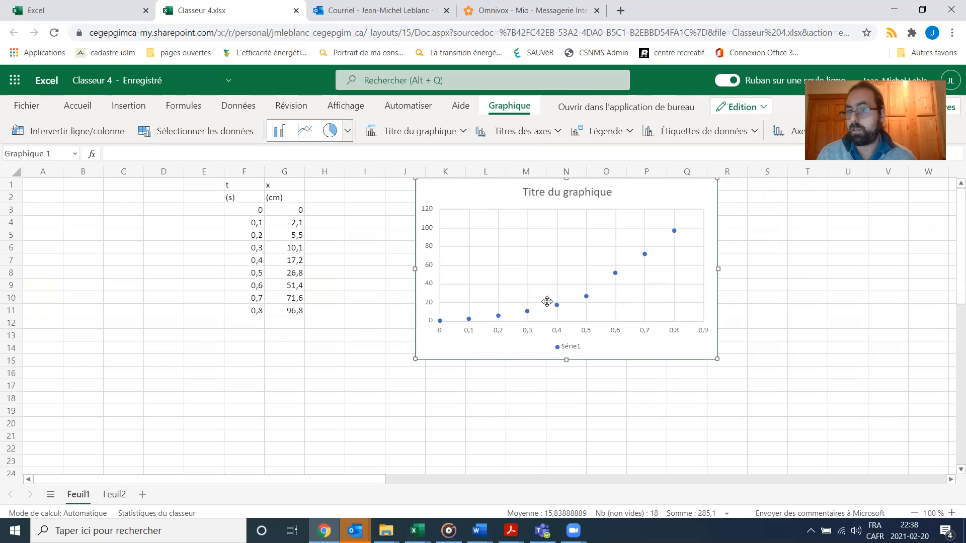
drag(710, 258, 667, 285)
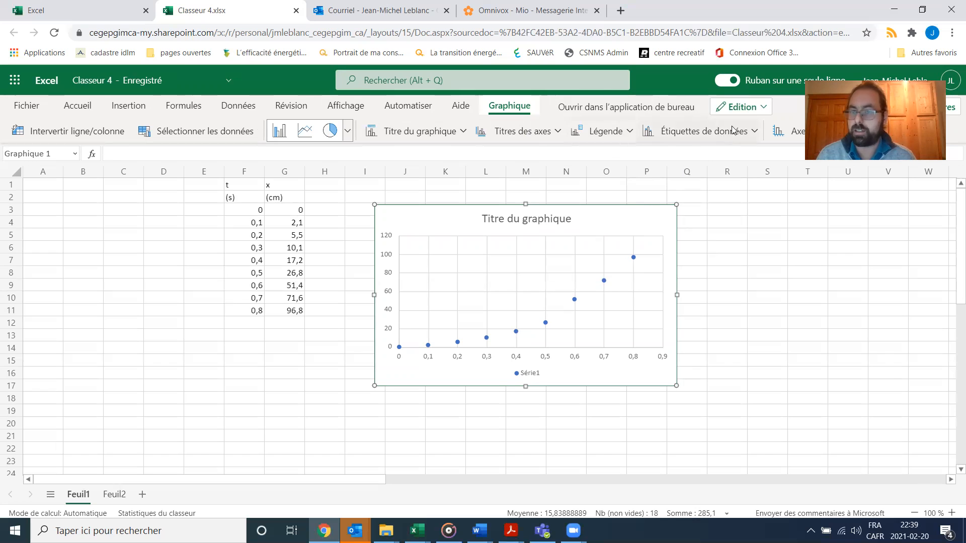
Set the chart title to "Position en fonction du temps du chariot"
click(437, 136)
click(440, 135)
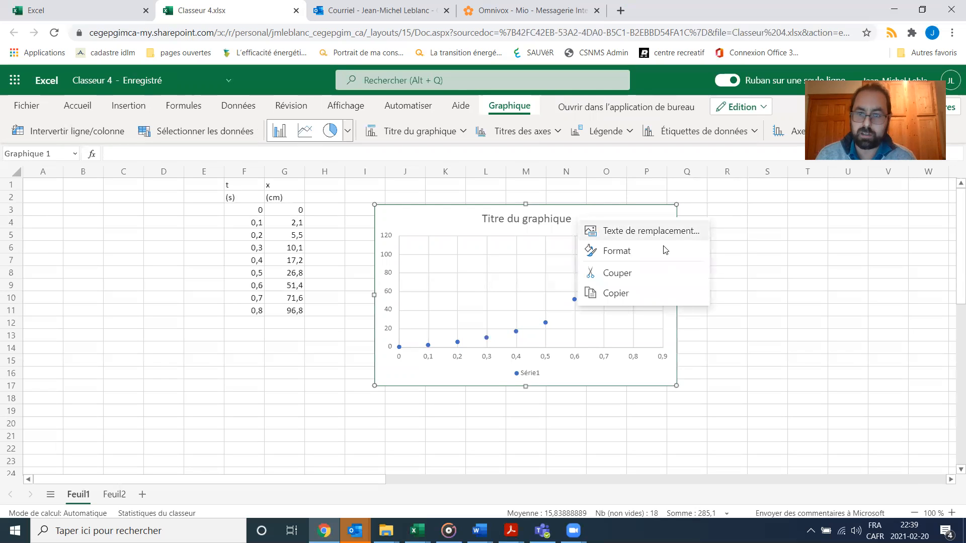
click(545, 220)
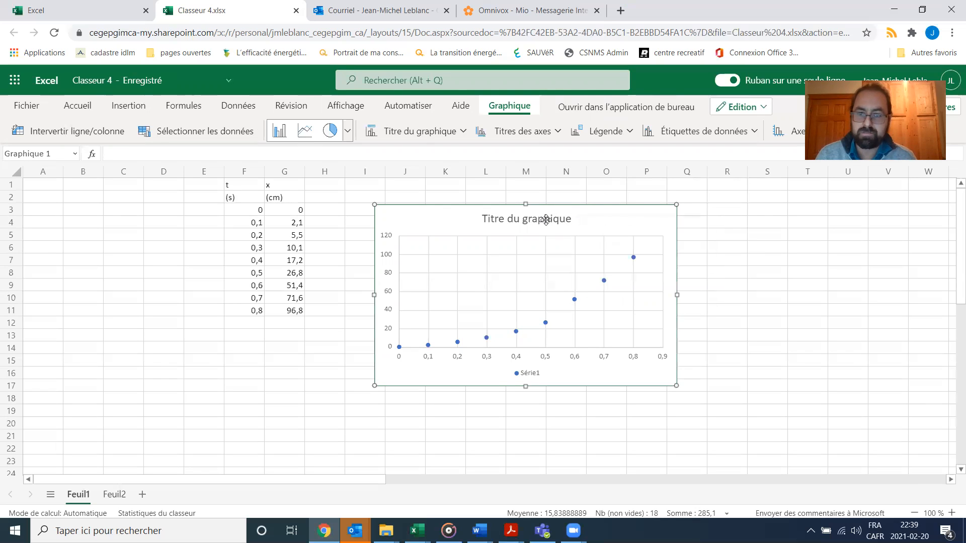
click(445, 135)
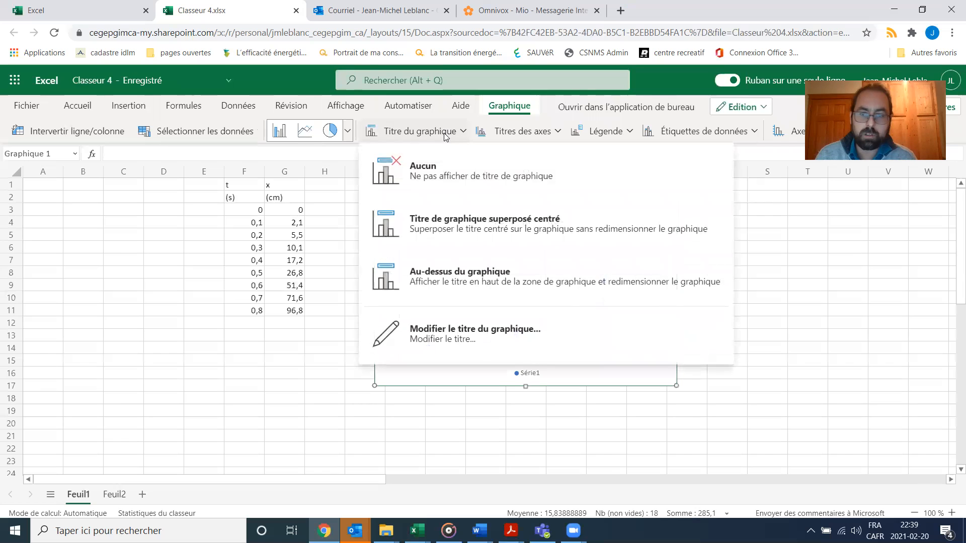
click(515, 334)
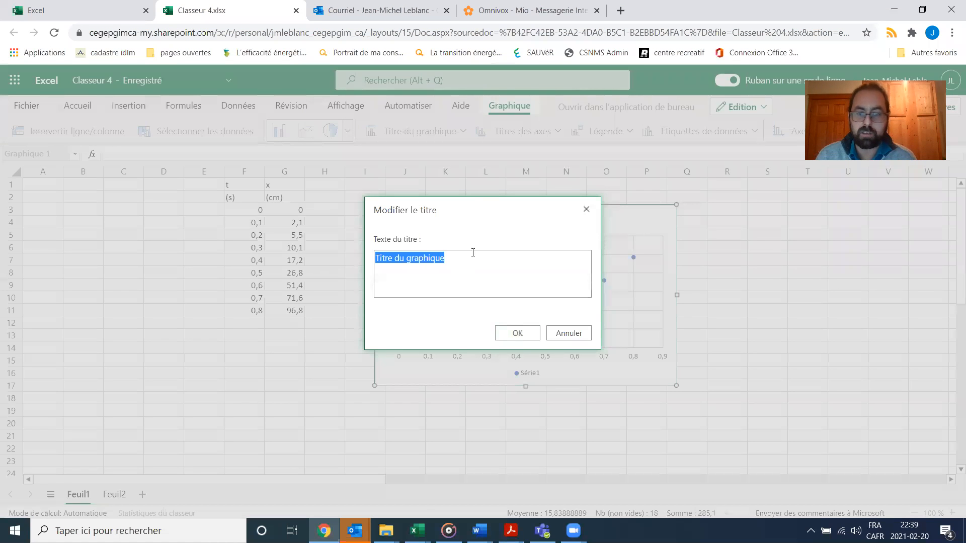
drag(487, 222, 567, 237)
text(P)
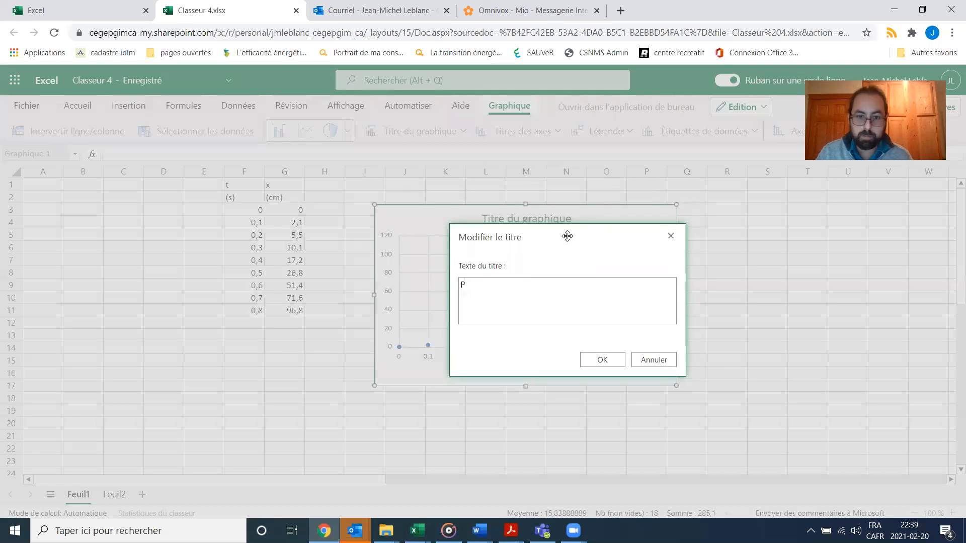
text(osition )
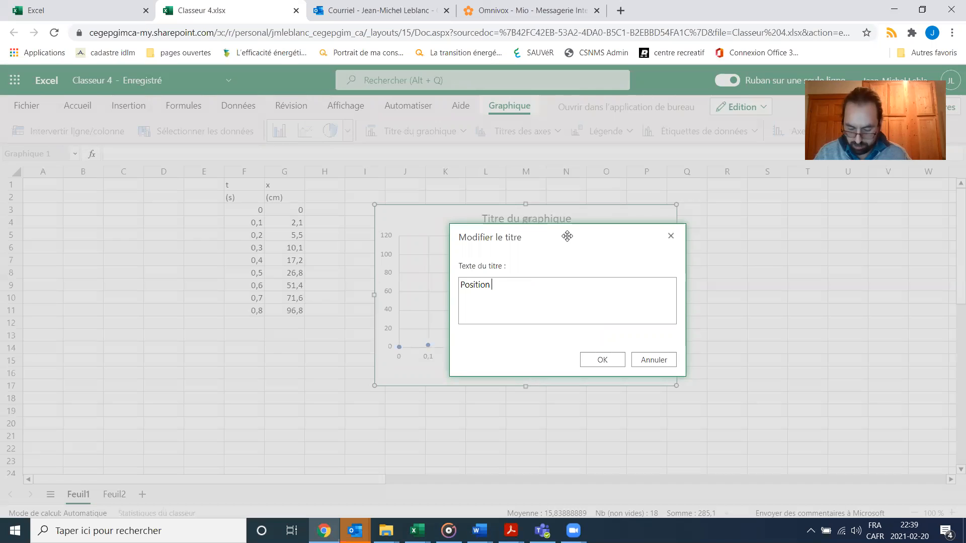
text(en fonction du temp)
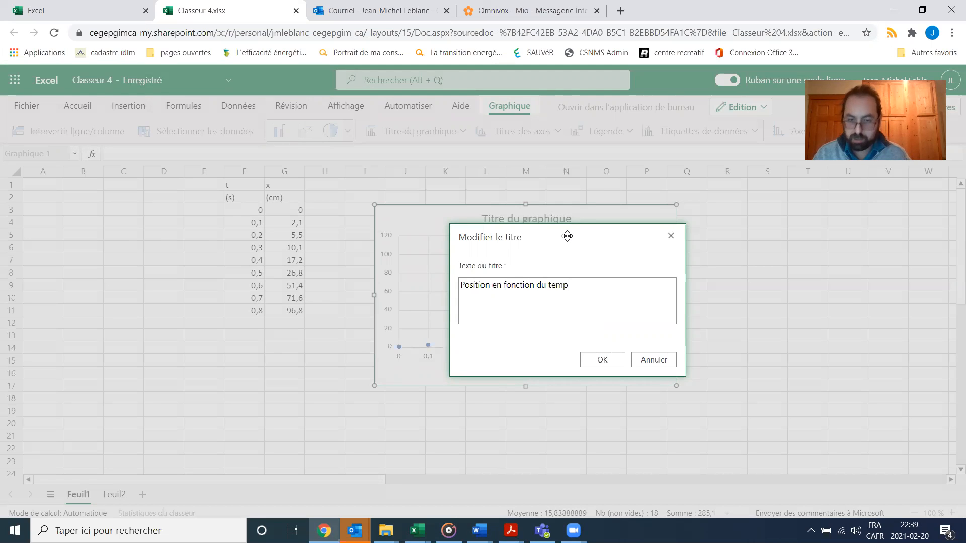
text(s du)
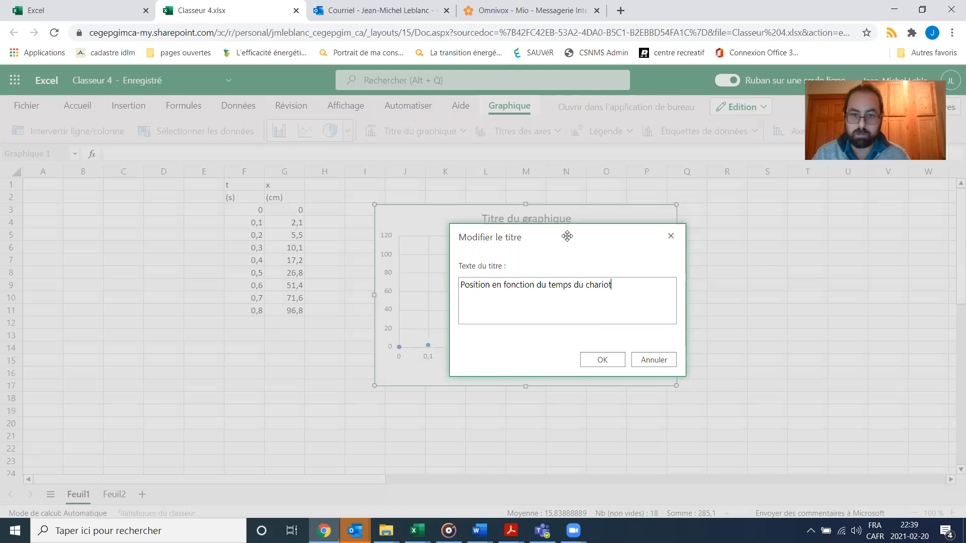
text( chariot)
click(611, 361)
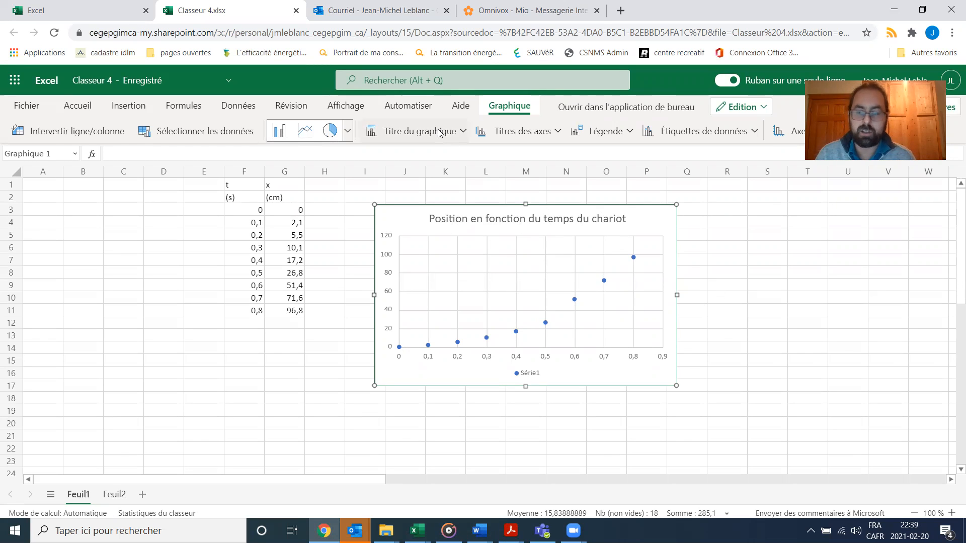
Add the title "Temps (s)" to the chart's horizontal axis
click(559, 131)
mouse_move(578, 159)
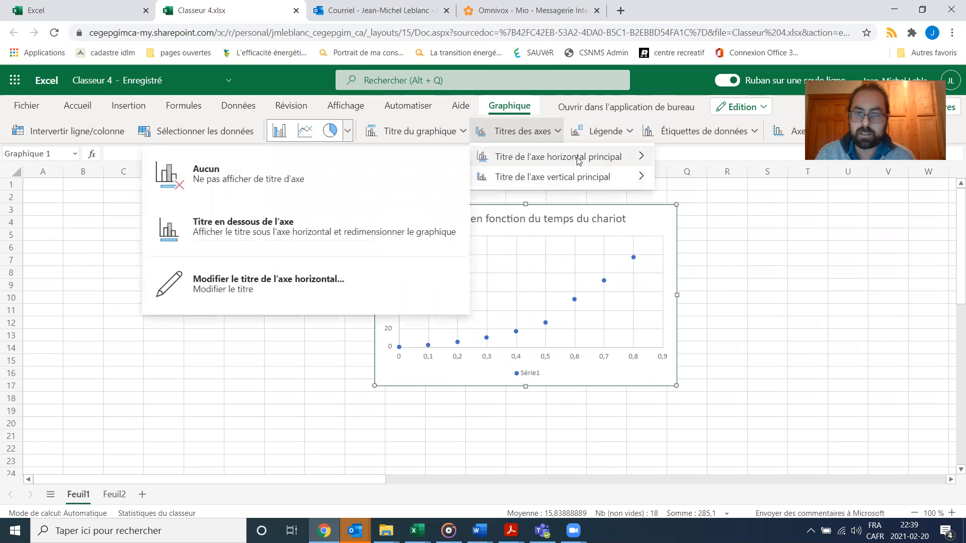
click(375, 291)
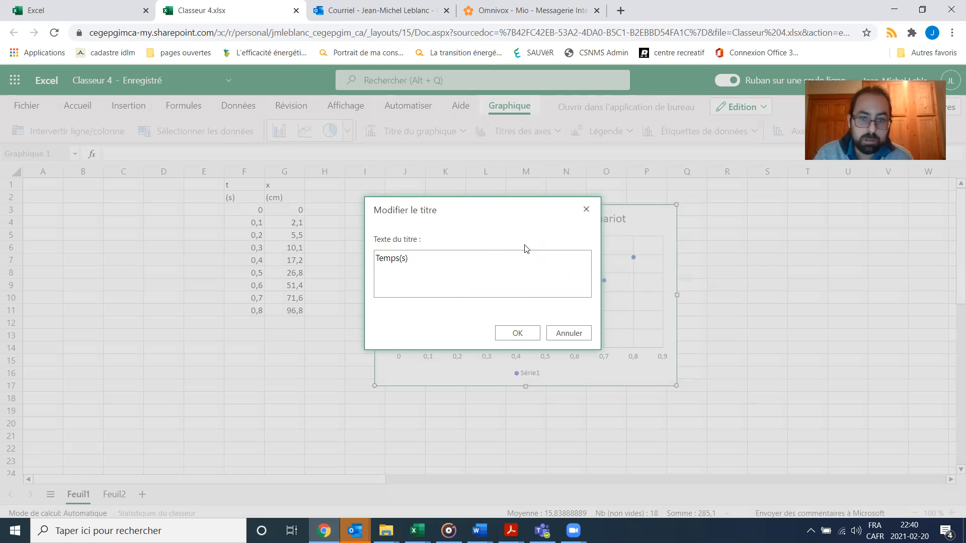
click(522, 334)
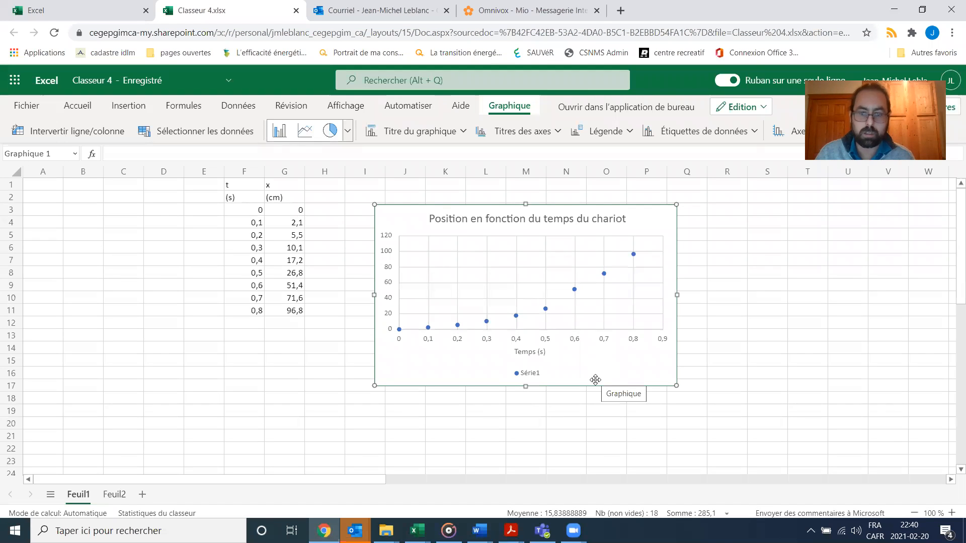
Add the title "Position (cm)" to the chart's vertical axis
click(554, 133)
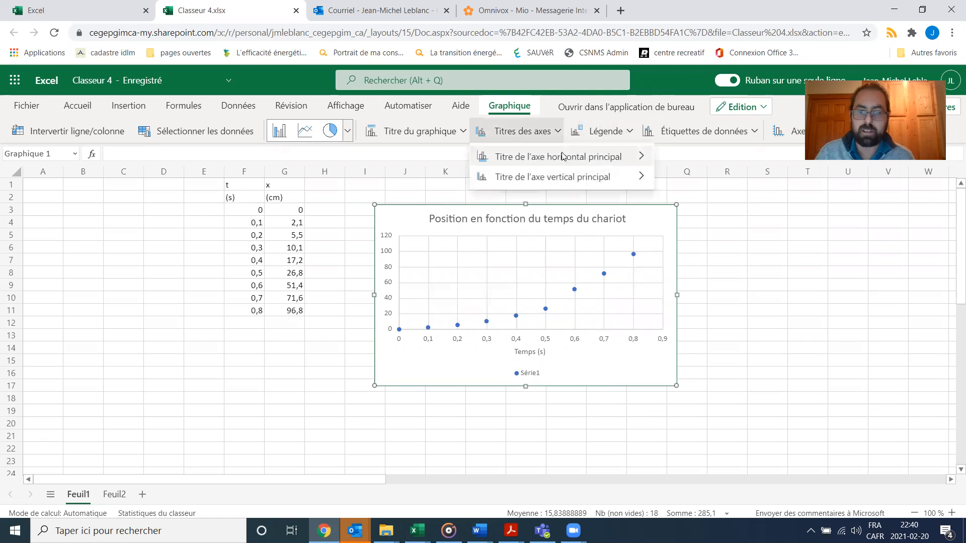
mouse_move(581, 180)
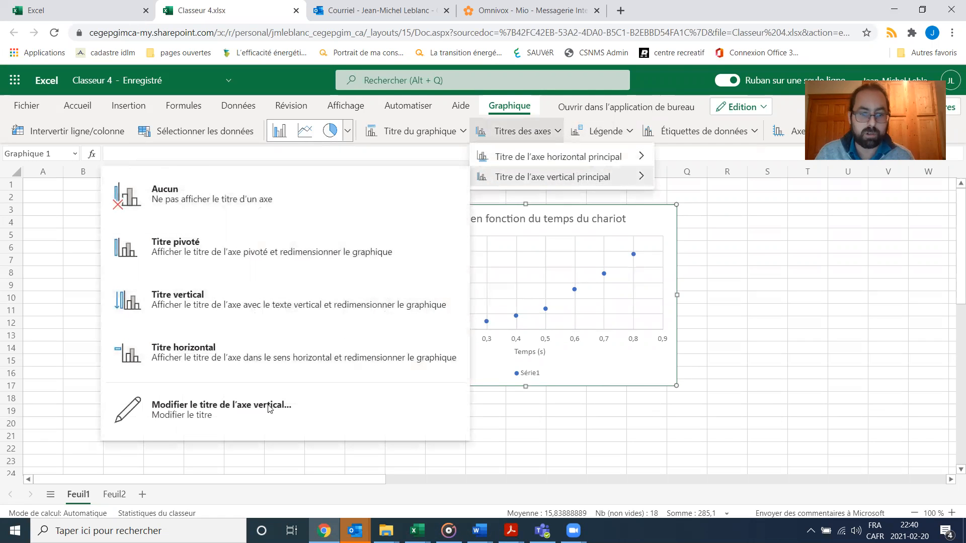
click(255, 413)
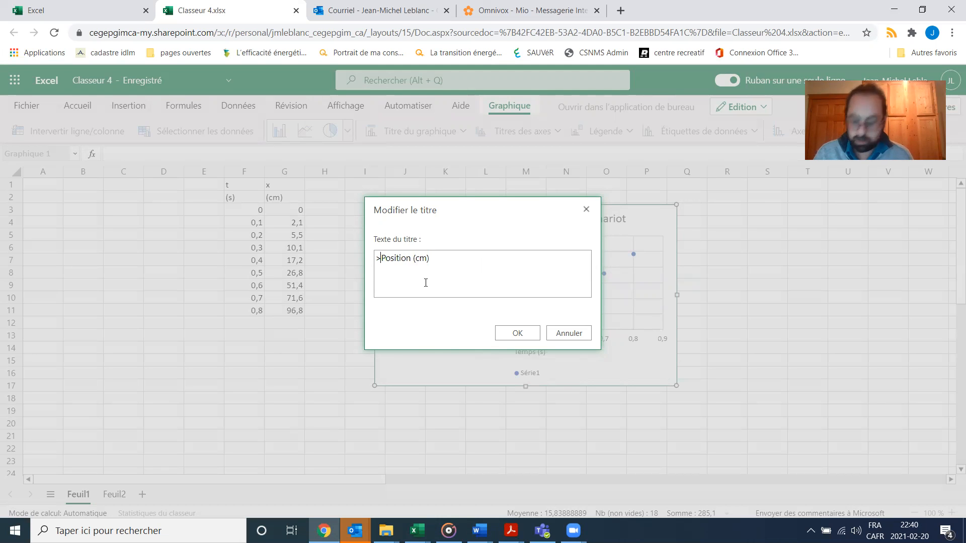
key(BackSpace)
click(508, 332)
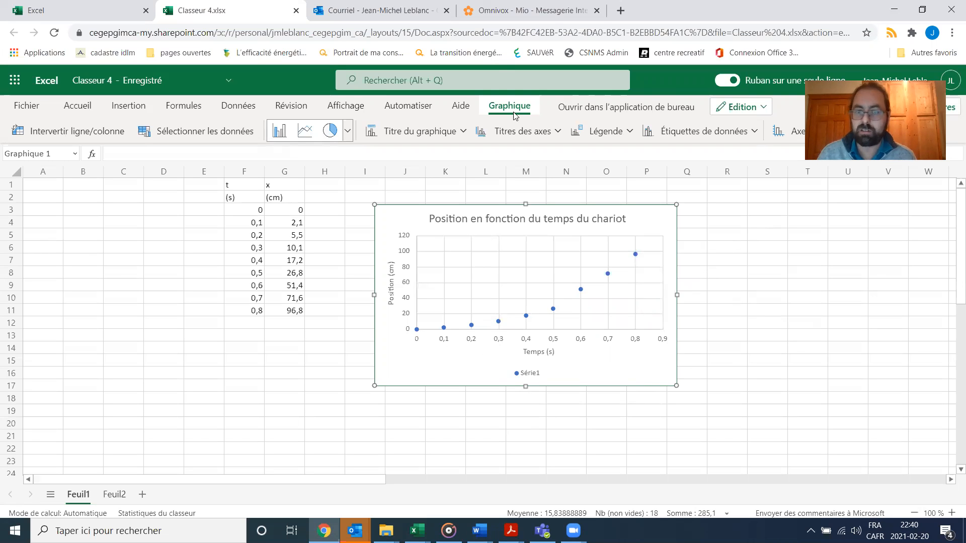
Remove the legend from the position chart
click(629, 132)
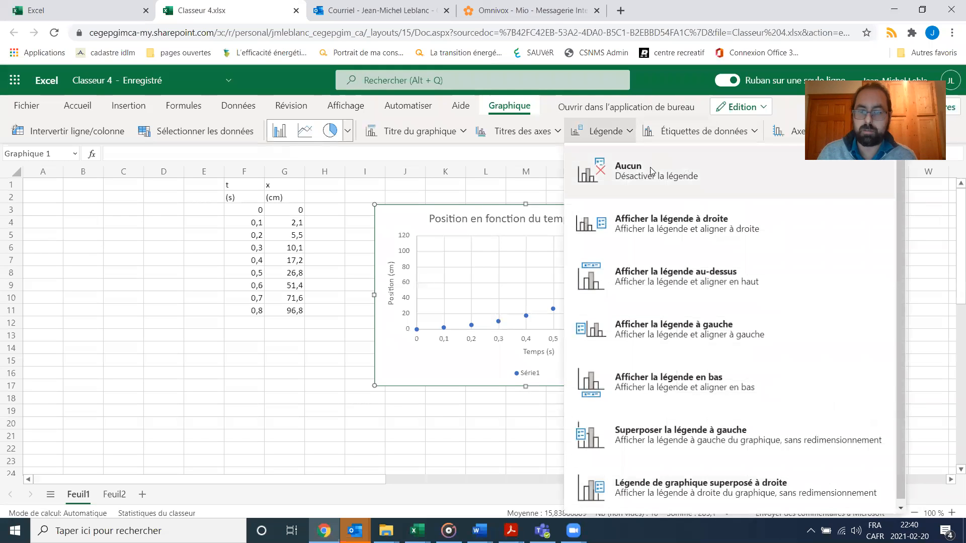
click(634, 170)
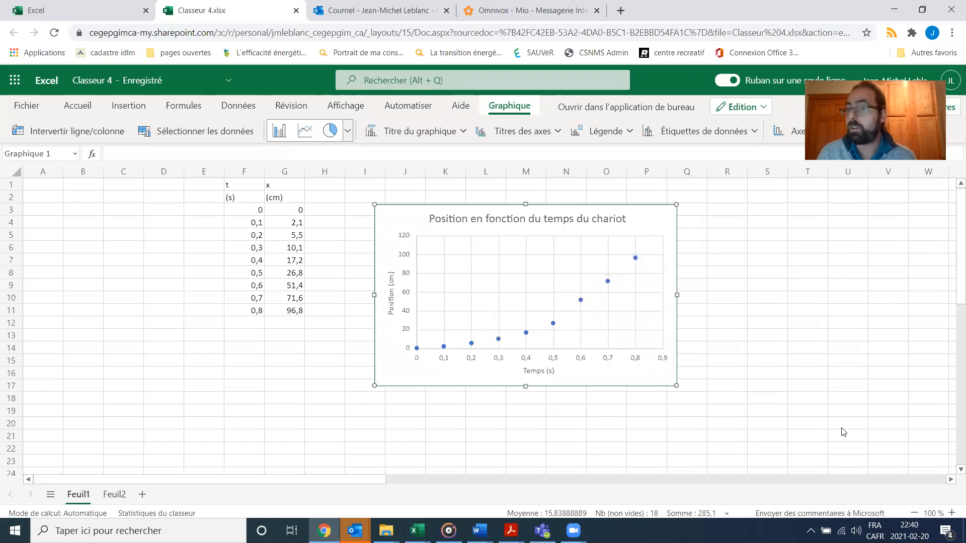
click(611, 131)
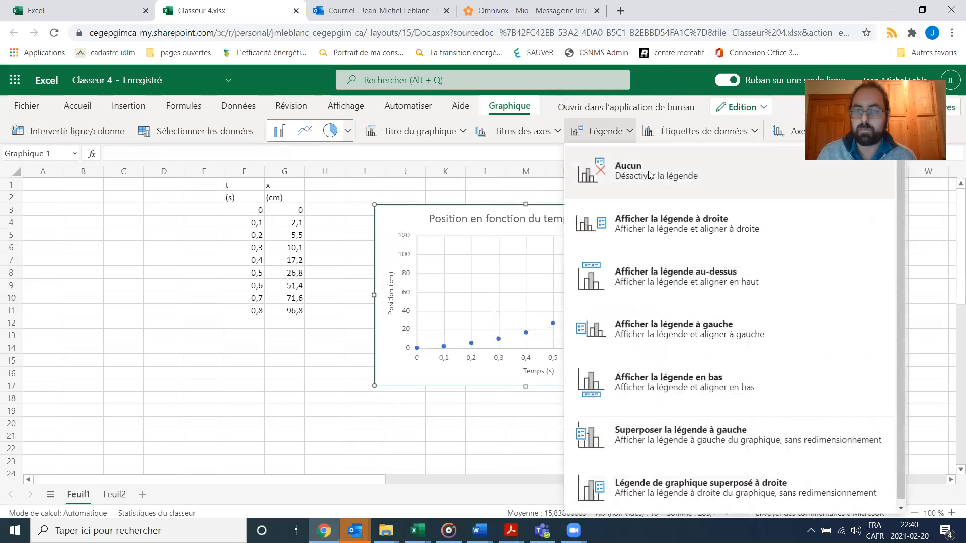
click(469, 443)
Move the chart directly below the time and position table, starting at about row 12
drag(643, 211, 667, 195)
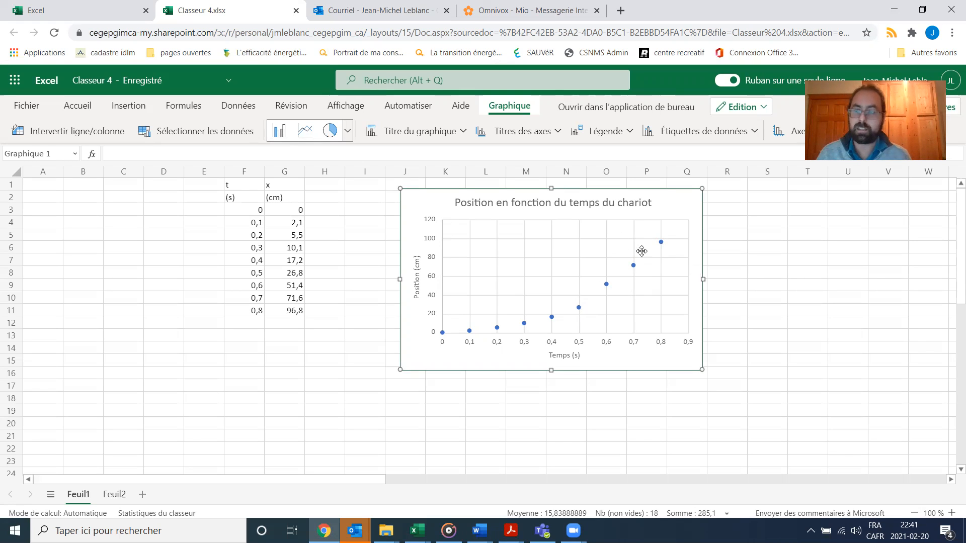
drag(669, 205, 879, 206)
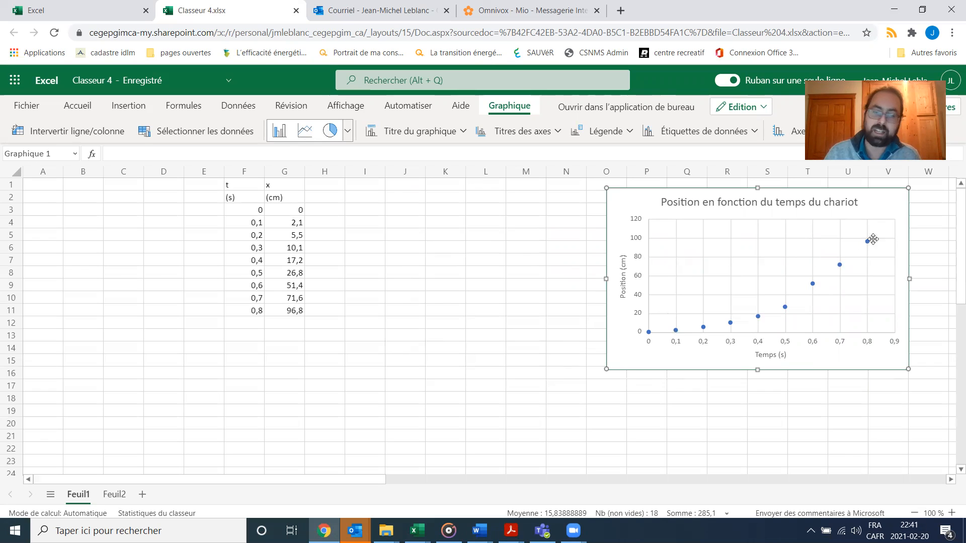
drag(855, 198, 300, 329)
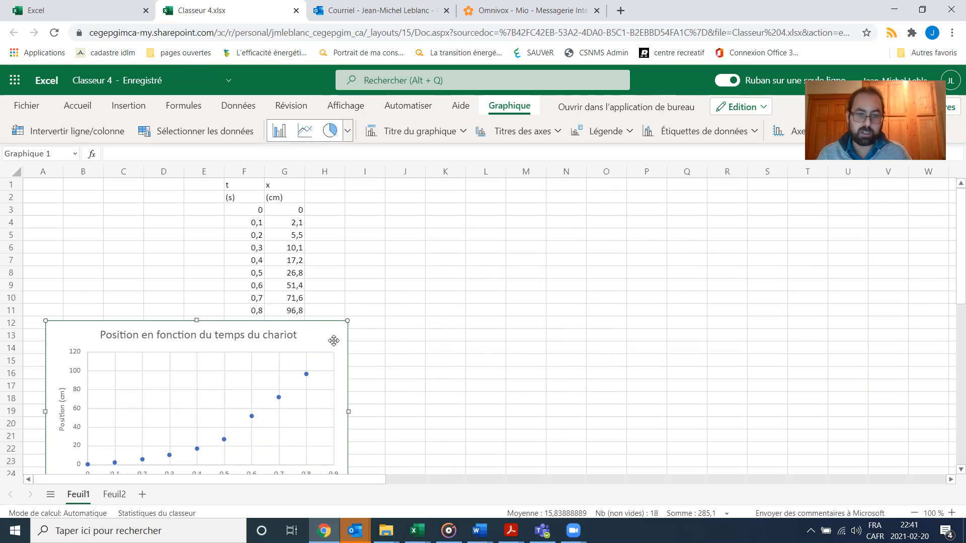
click(748, 325)
key(ctrl+v)
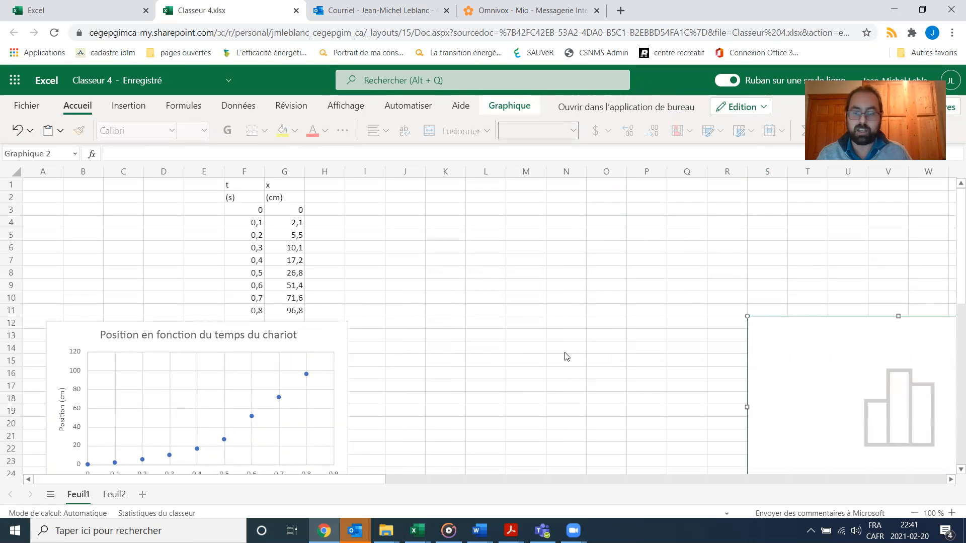
drag(847, 326, 590, 287)
key(Delete)
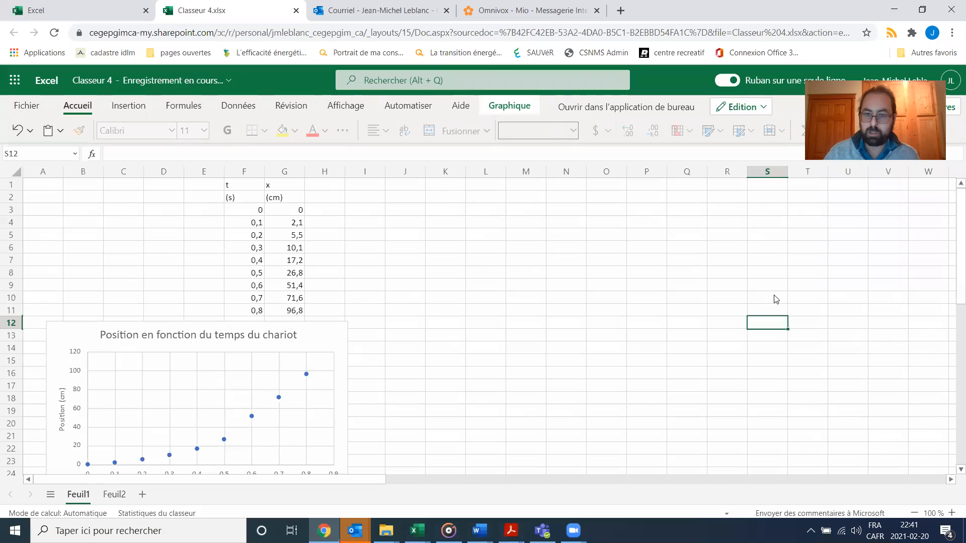
click(538, 322)
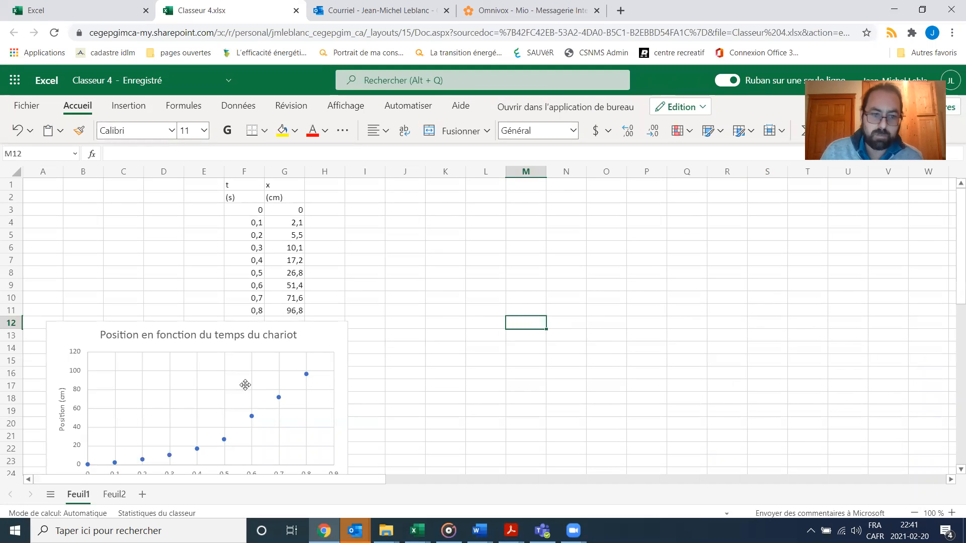
click(493, 379)
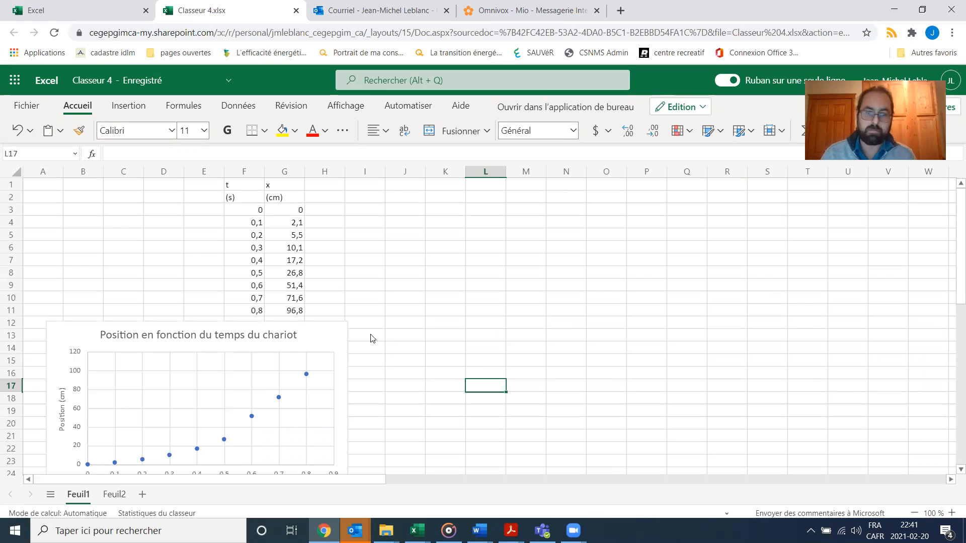
click(532, 271)
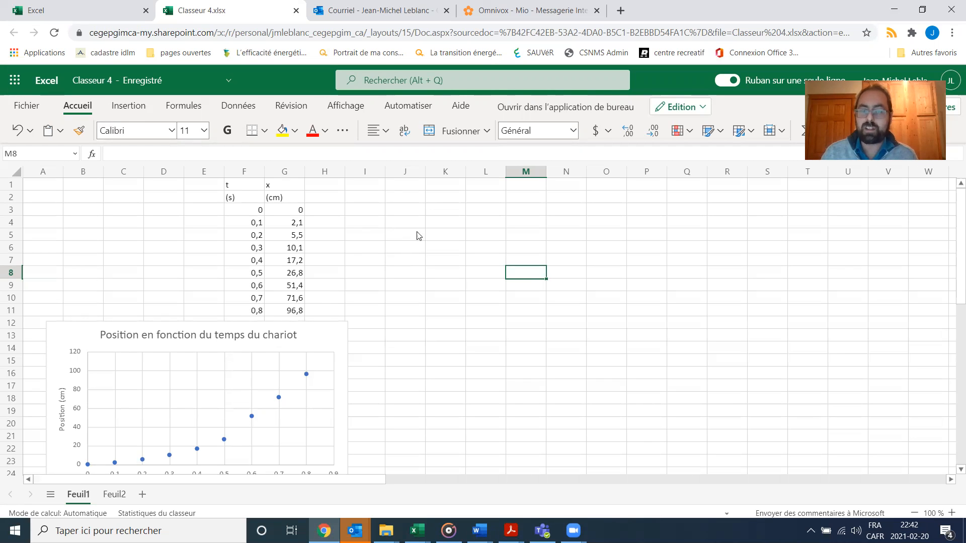
click(501, 223)
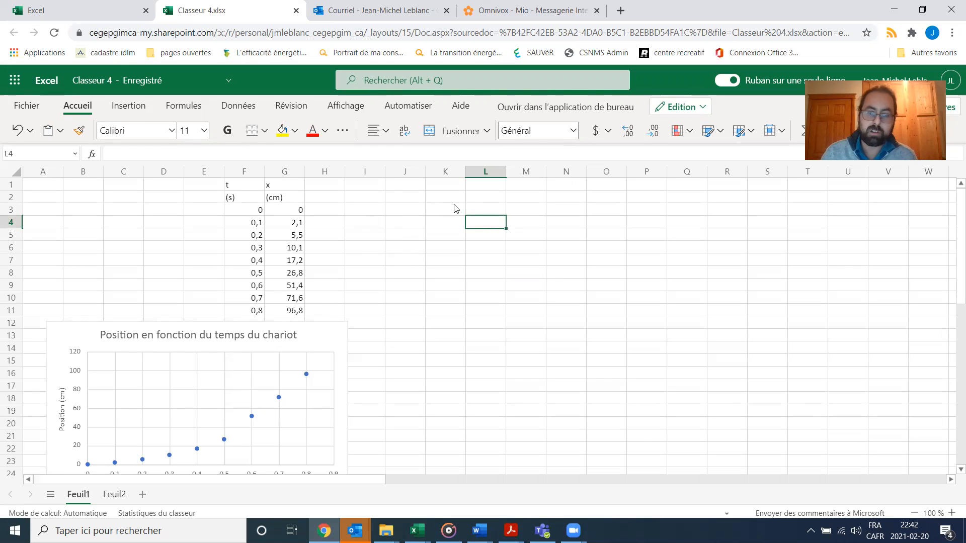
Enter the velocity formula as the text "V= delta X/delta t" in cell I2
click(382, 203)
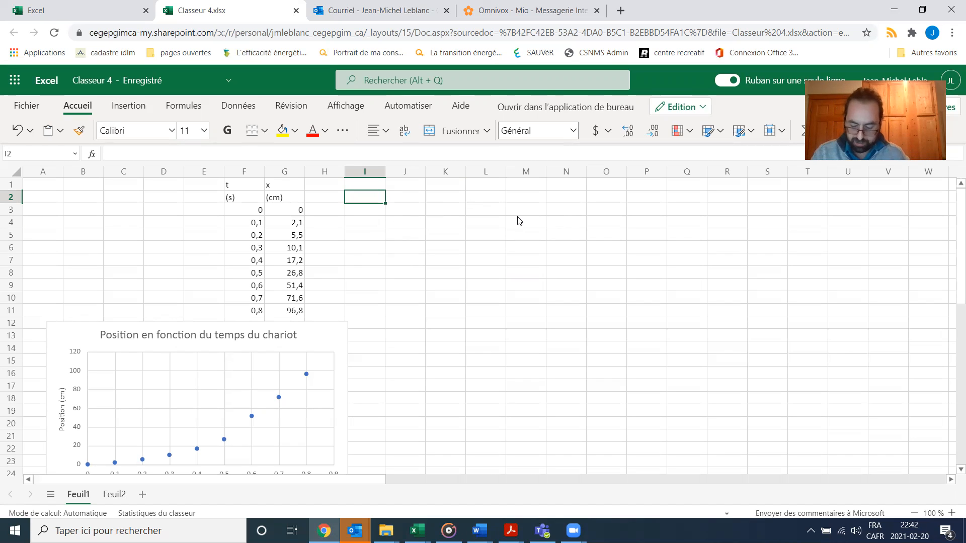
text(V)
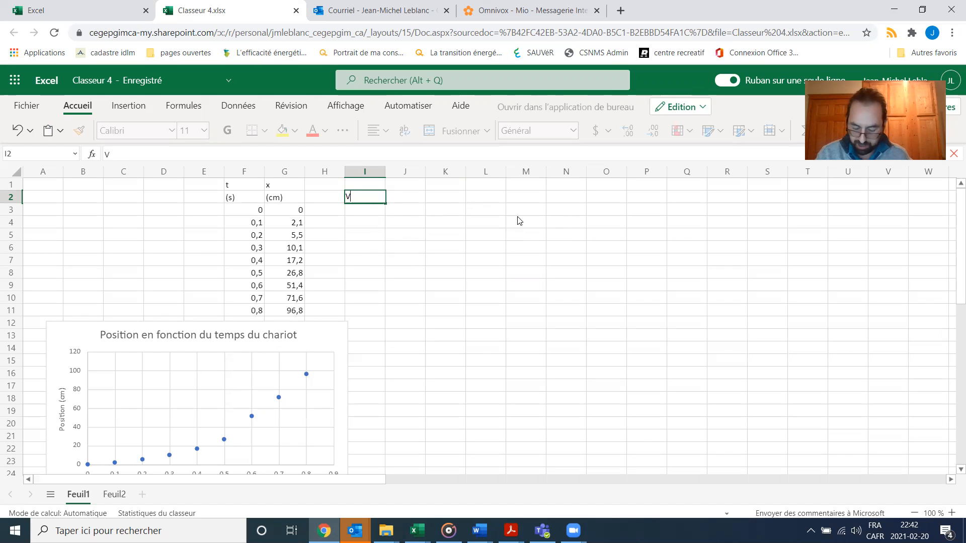
text(deltax)
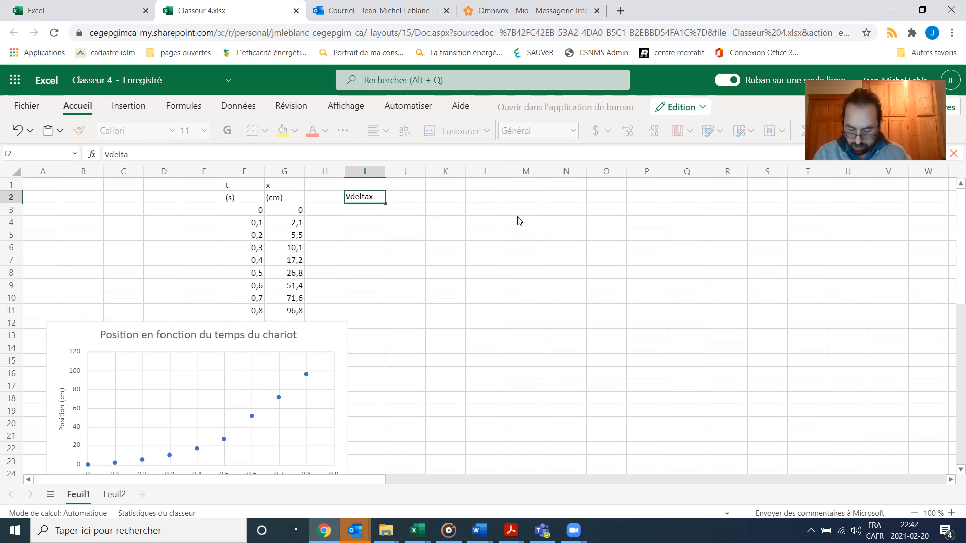
key(BackSpace)
key(BackSpace)
key(BackSpace)
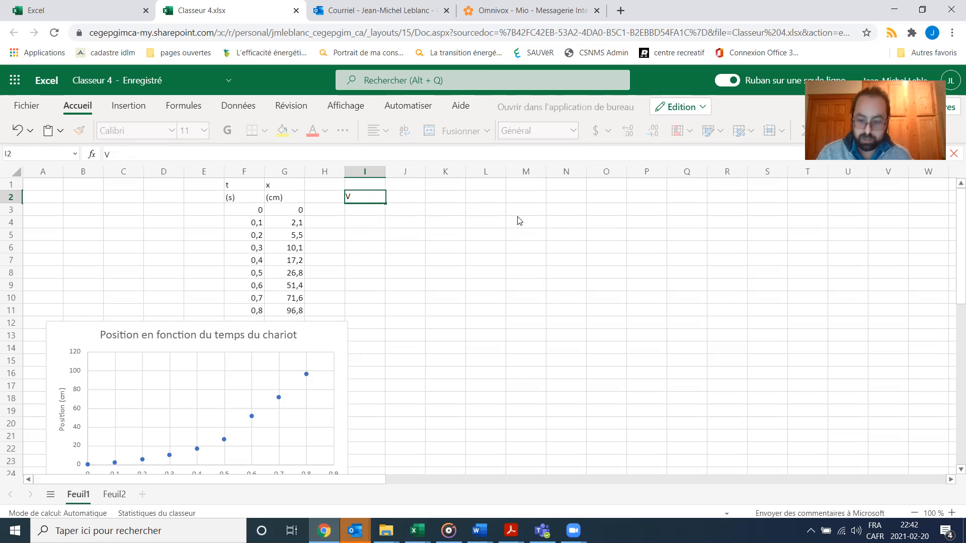
text(= deltqaX)
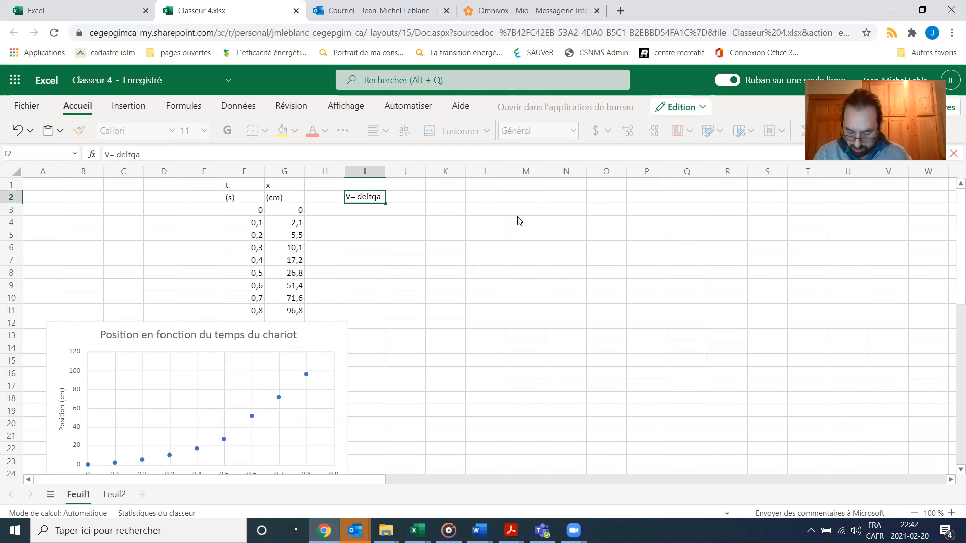
key(BackSpace)
key(BackSpace)
key(BackSpace)
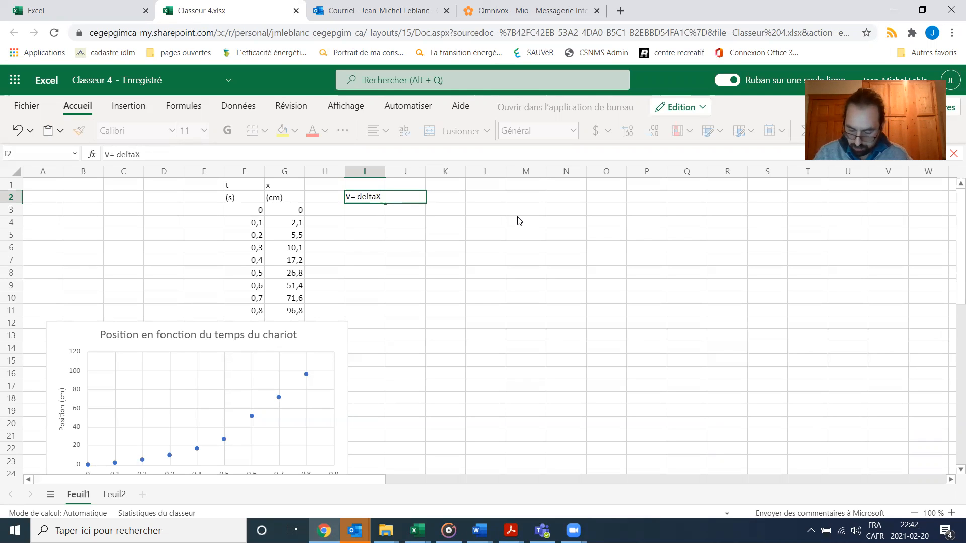
text(taX/delta)
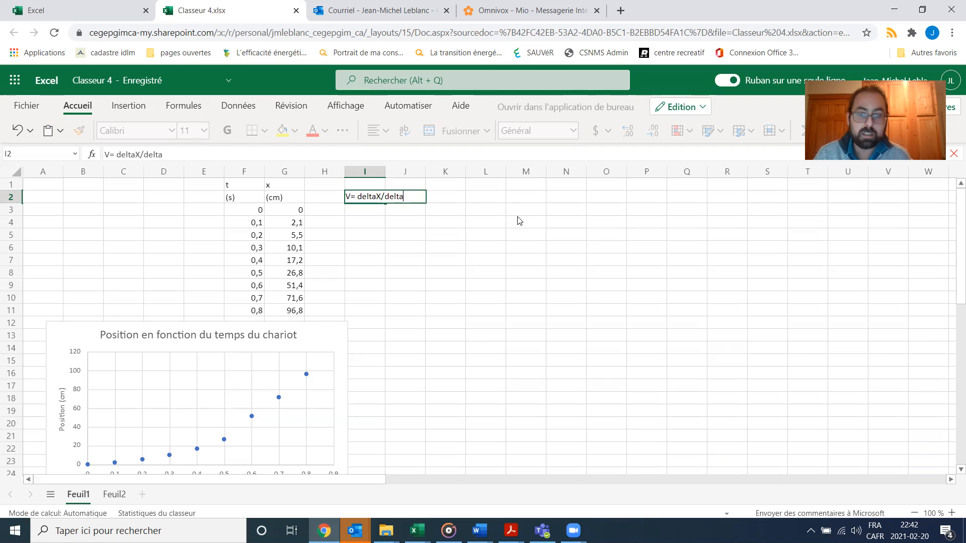
text(t)
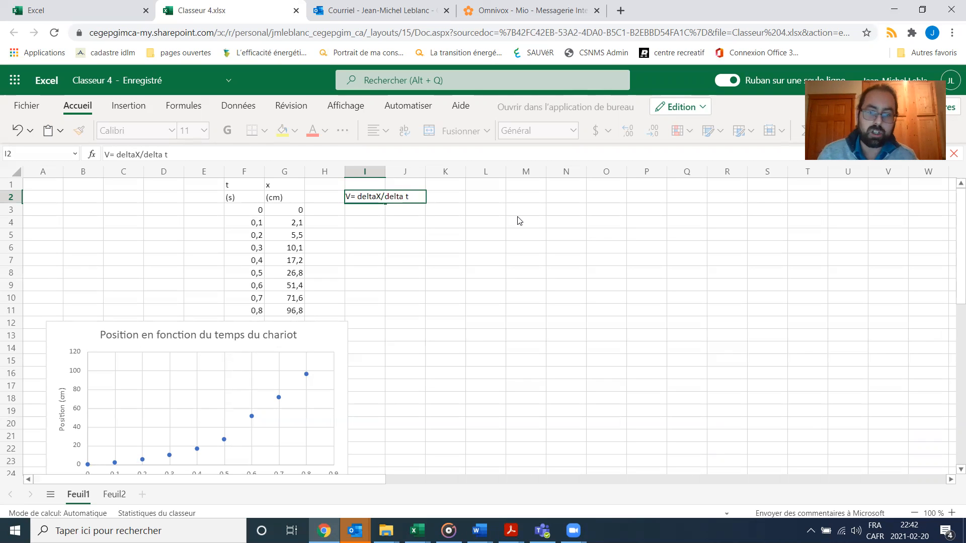
key(Home)
key(Right)
key(Right)
key(Right)
key(Right)
key(Right)
key(Right)
key(Right)
key(Right)
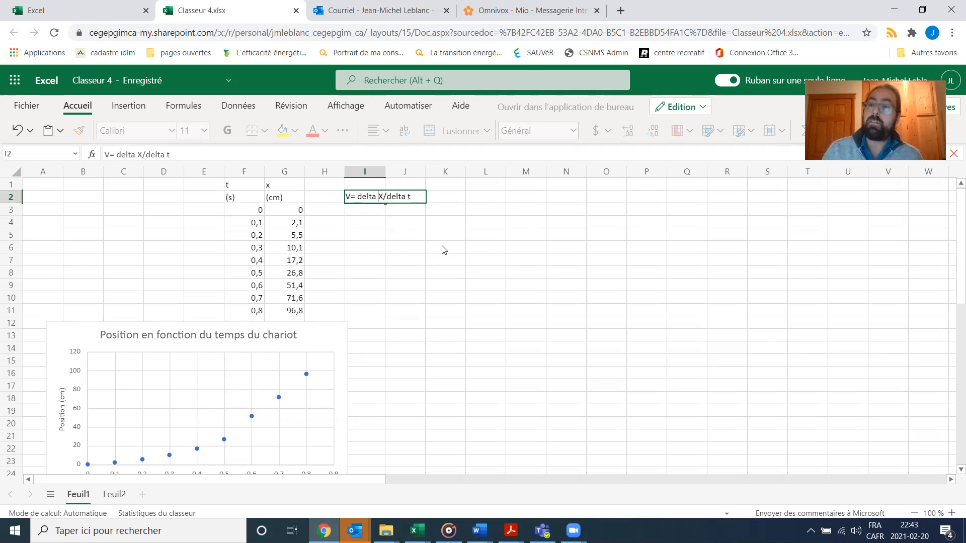
click(300, 210)
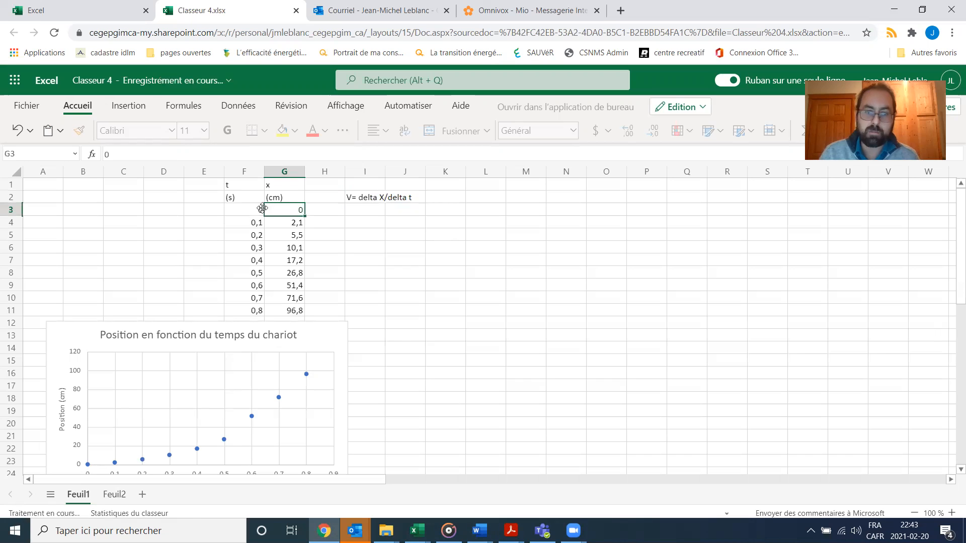
Examine the first time and position pairs in rows 3 and 4 as the basis for the velocity intervals
key(Left)
click(300, 211)
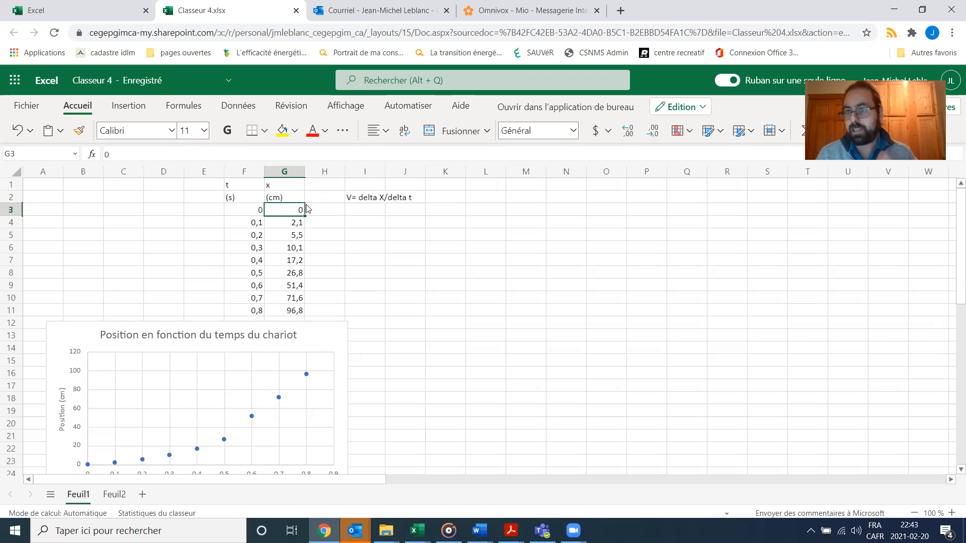
click(256, 211)
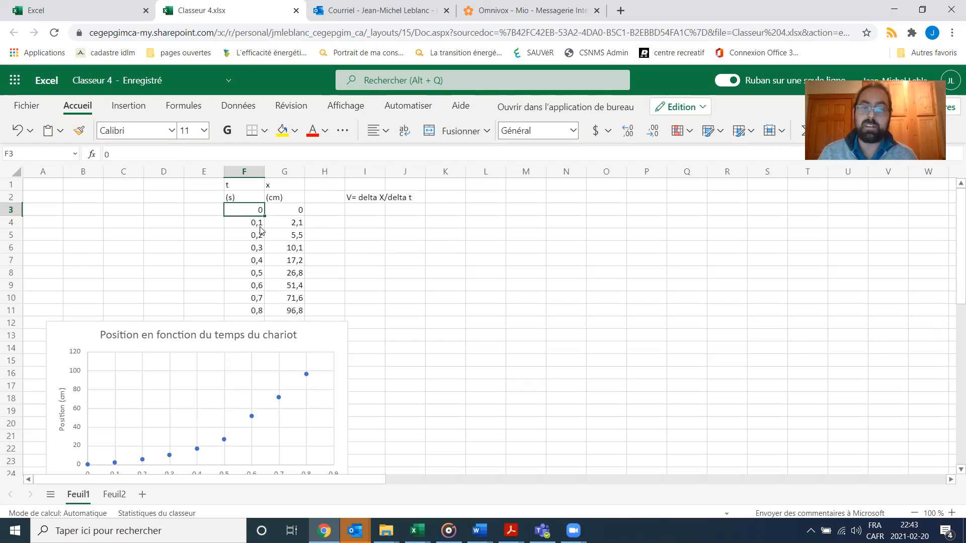
click(257, 232)
click(257, 225)
click(260, 207)
drag(262, 220, 262, 220)
click(259, 211)
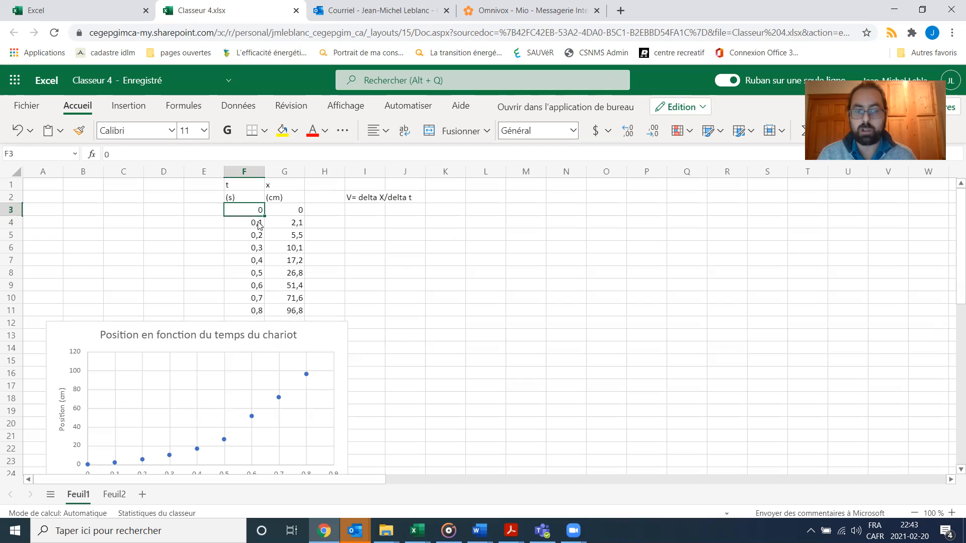
click(259, 224)
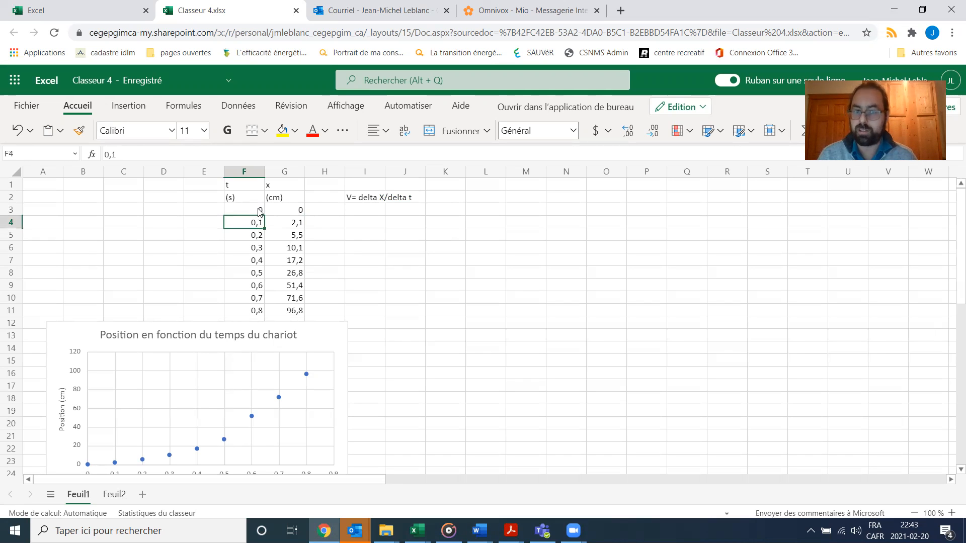
click(257, 206)
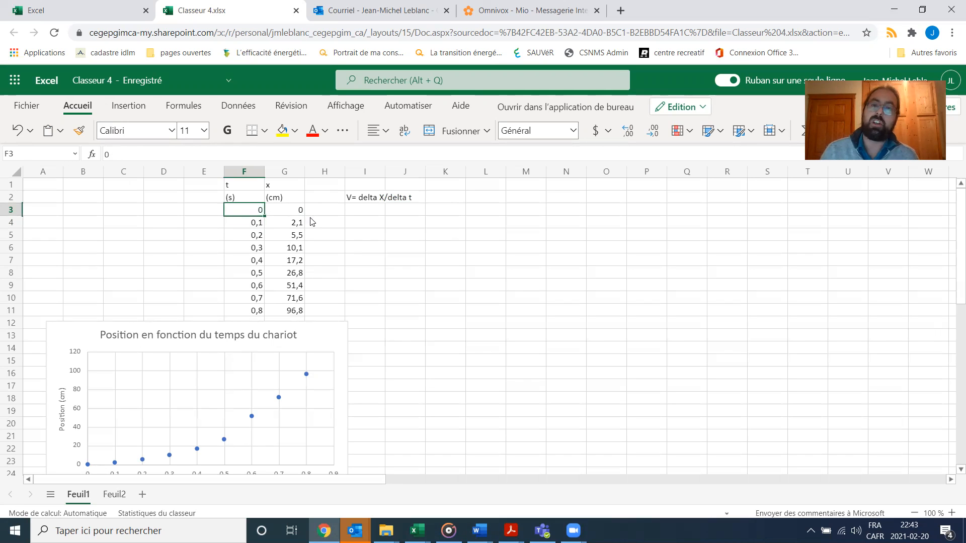
click(294, 226)
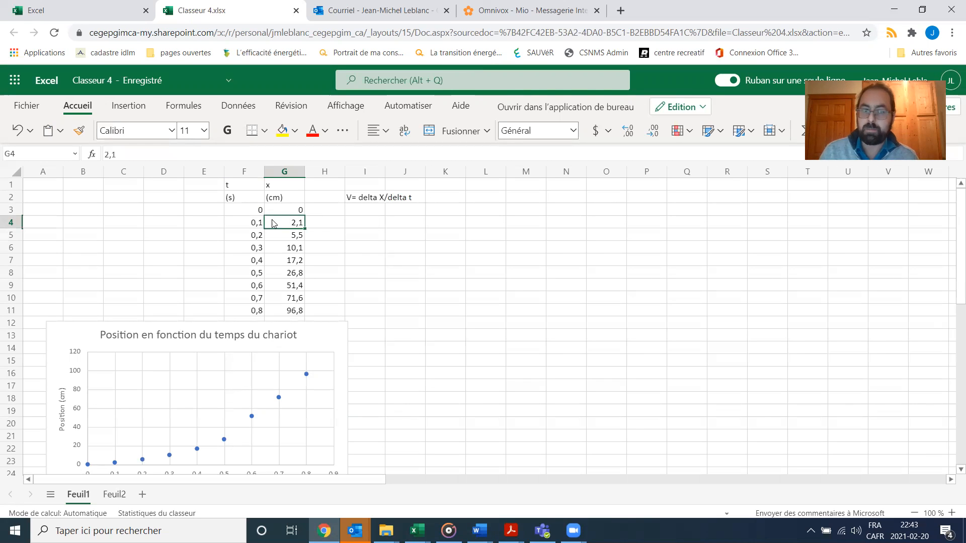
click(258, 211)
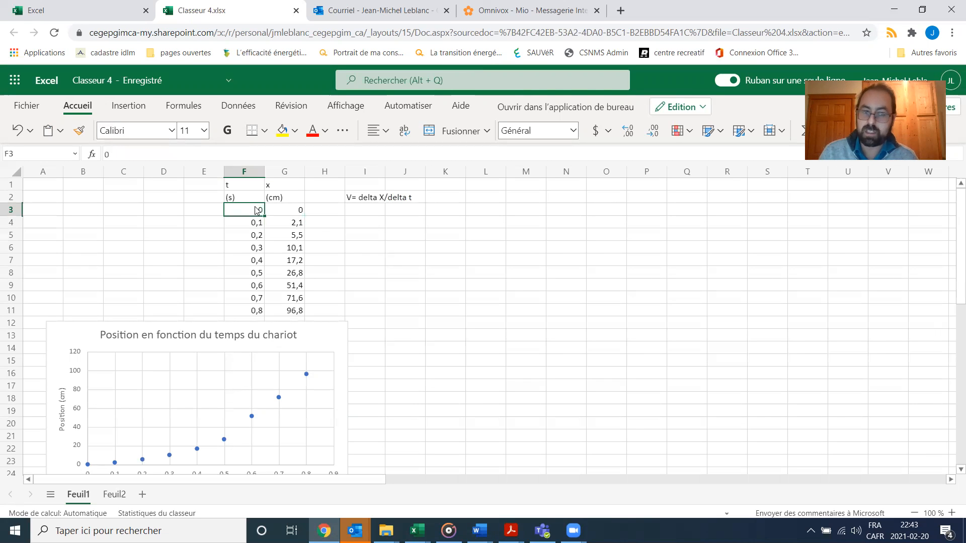
click(262, 221)
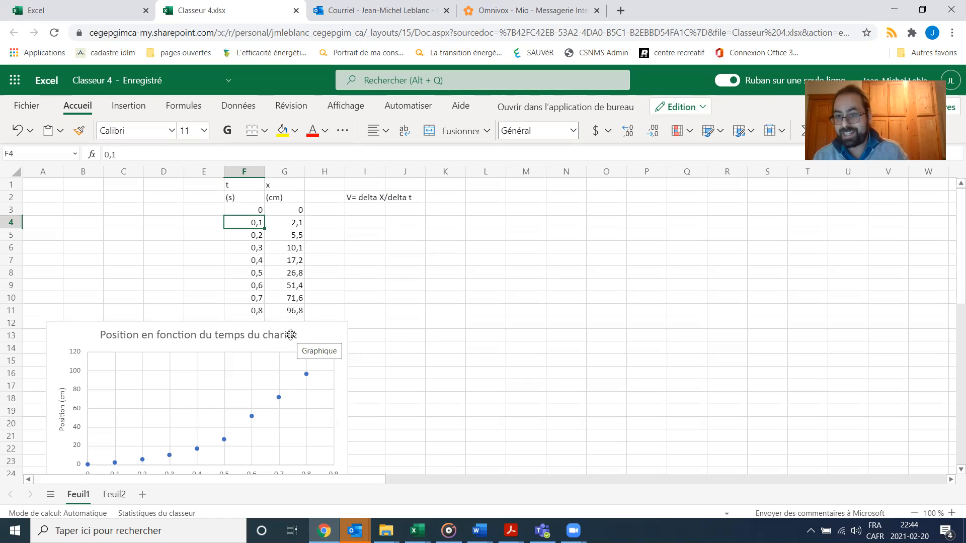
click(254, 208)
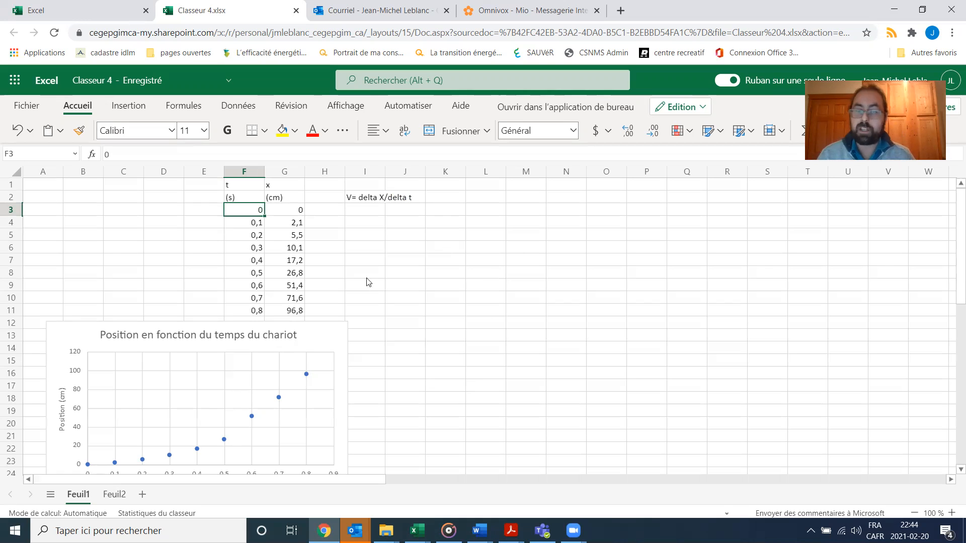
Calculate the velocity at 0,1 s in cell I4 with the formula =(G5-G3)/(F5-F3)
click(396, 309)
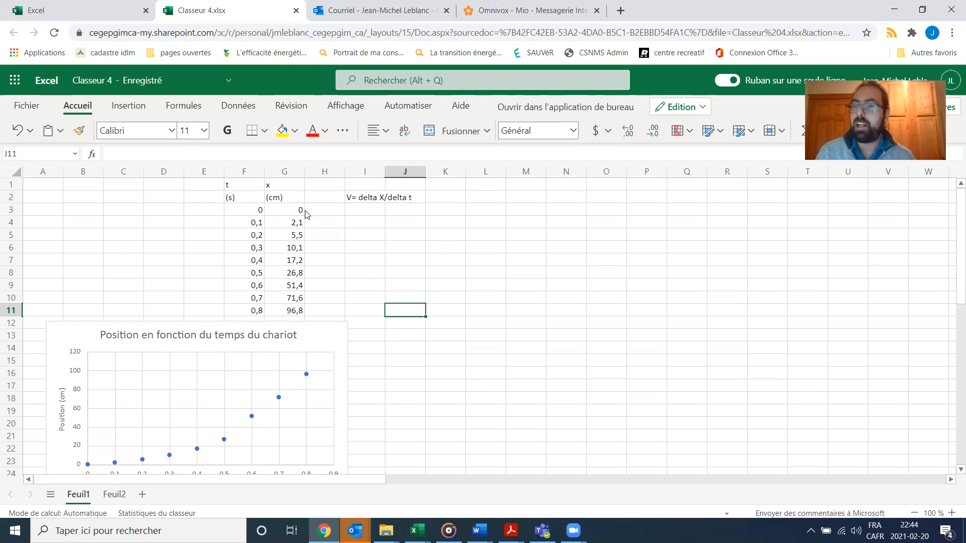
click(257, 211)
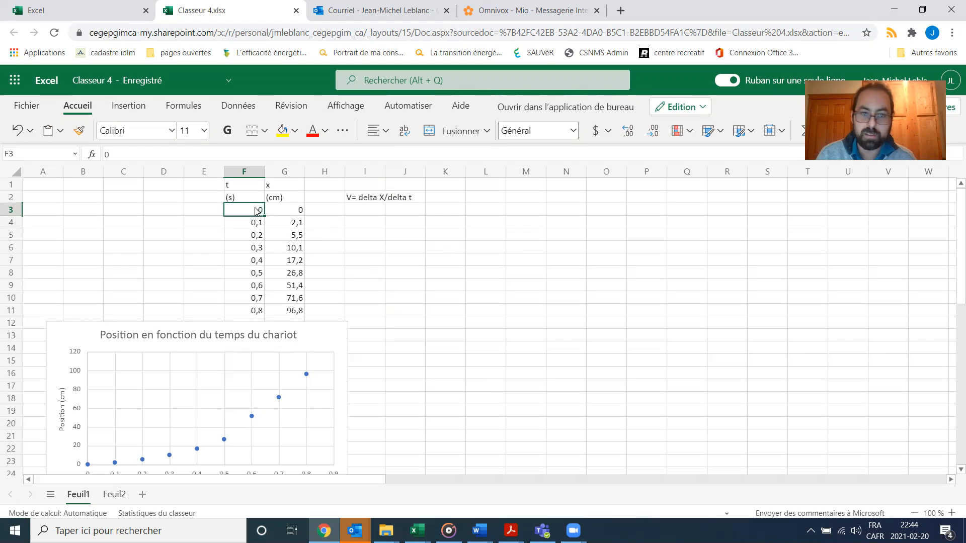
click(256, 239)
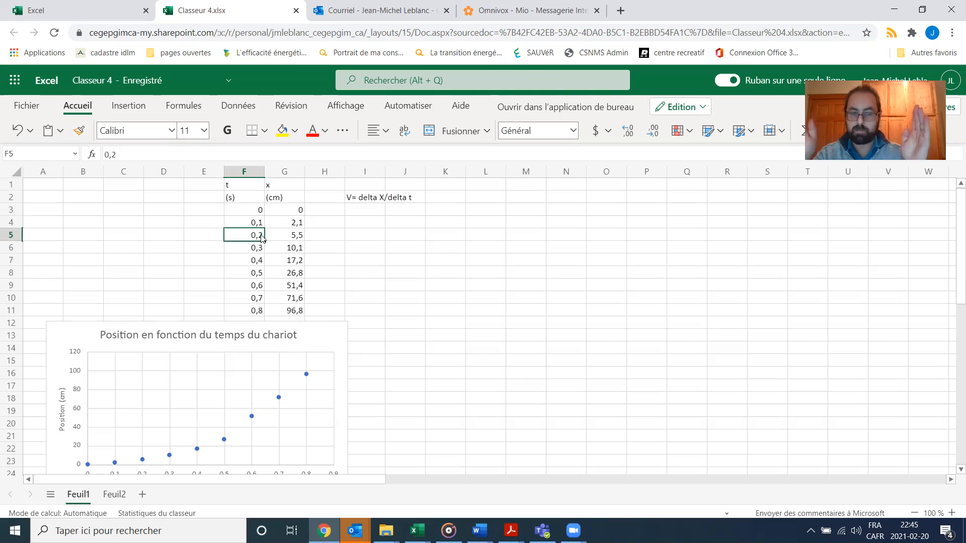
click(368, 223)
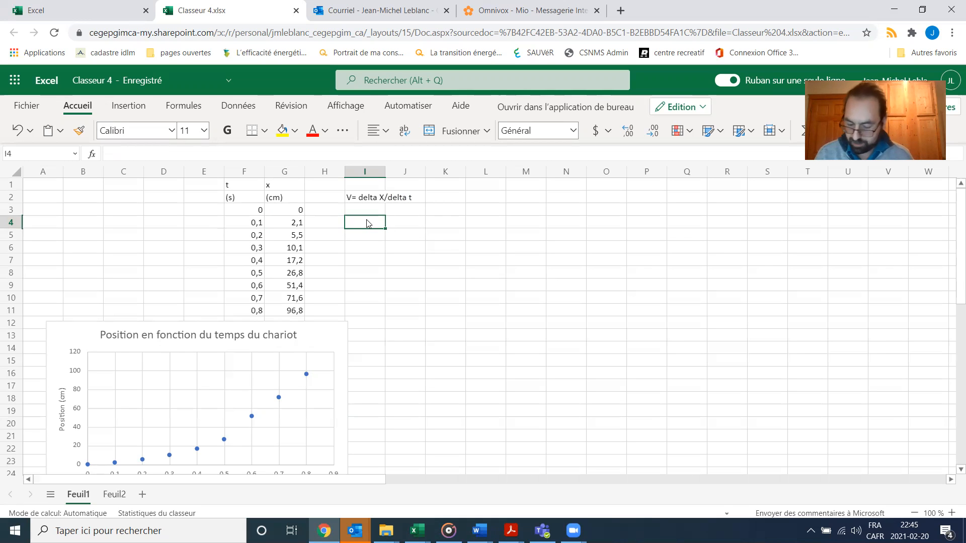
text(=()
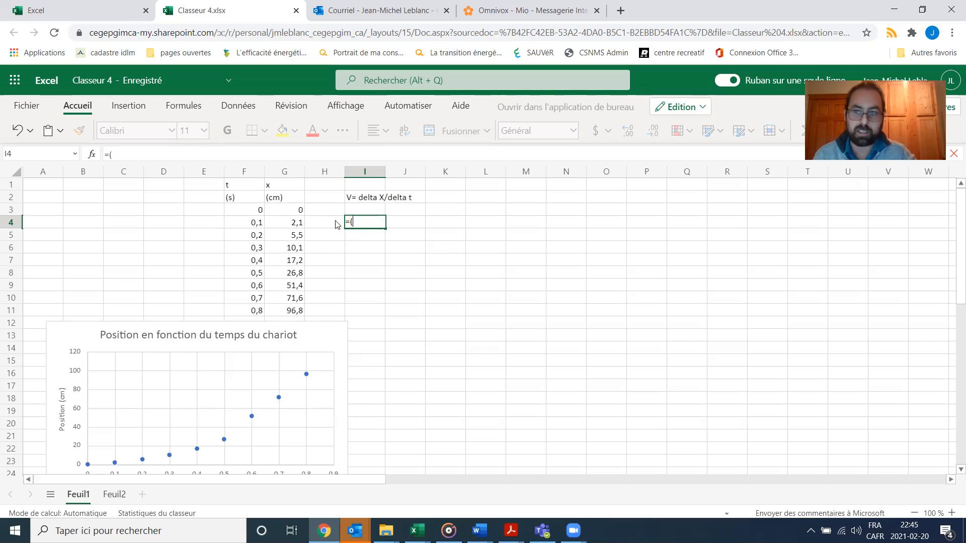
click(299, 237)
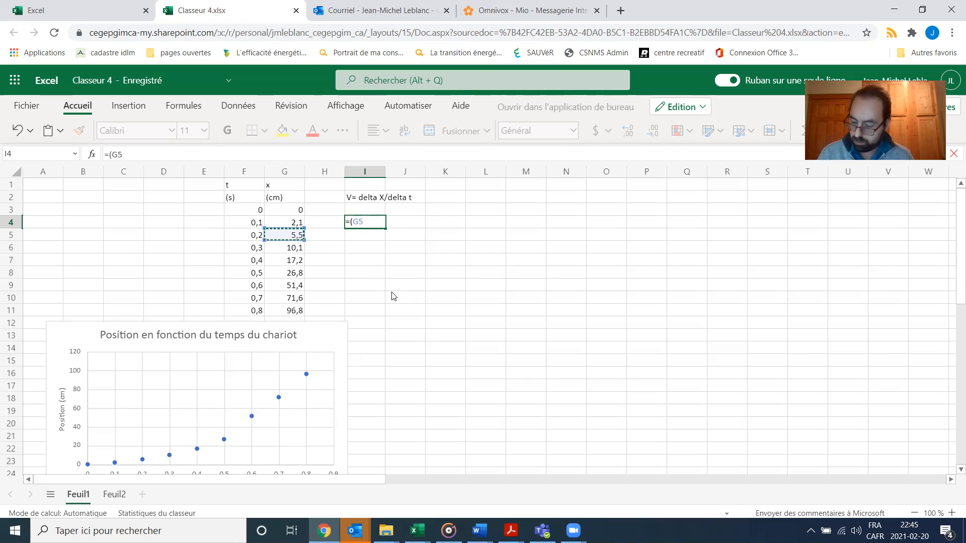
text(-)
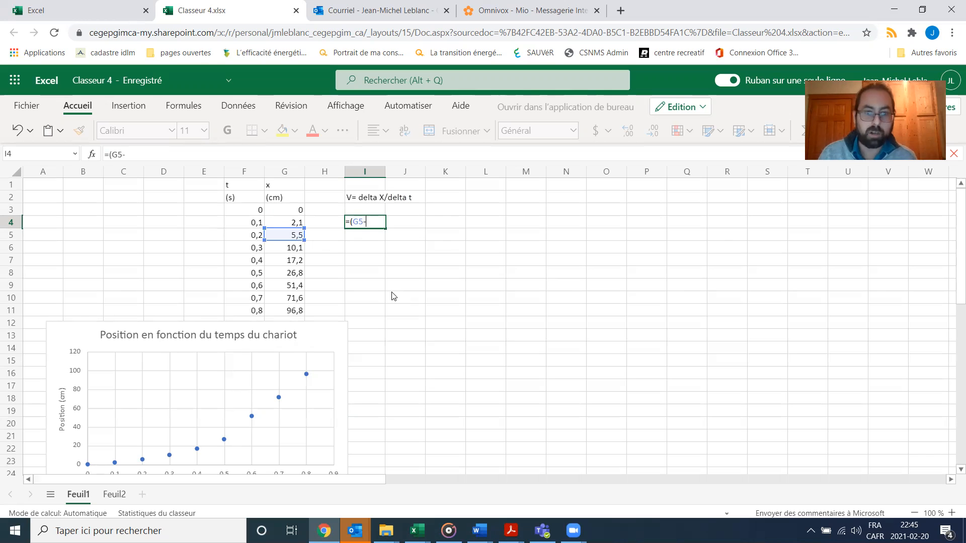
click(300, 211)
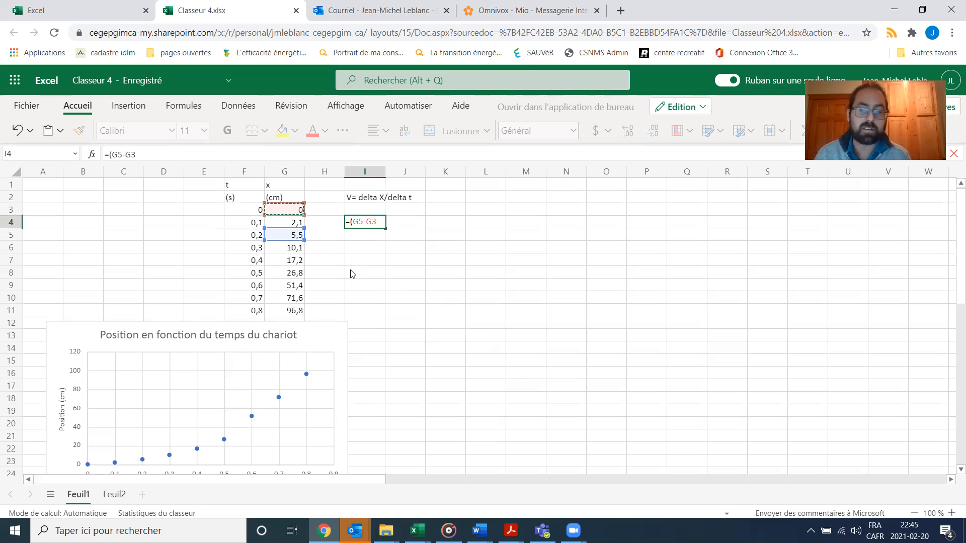
text())
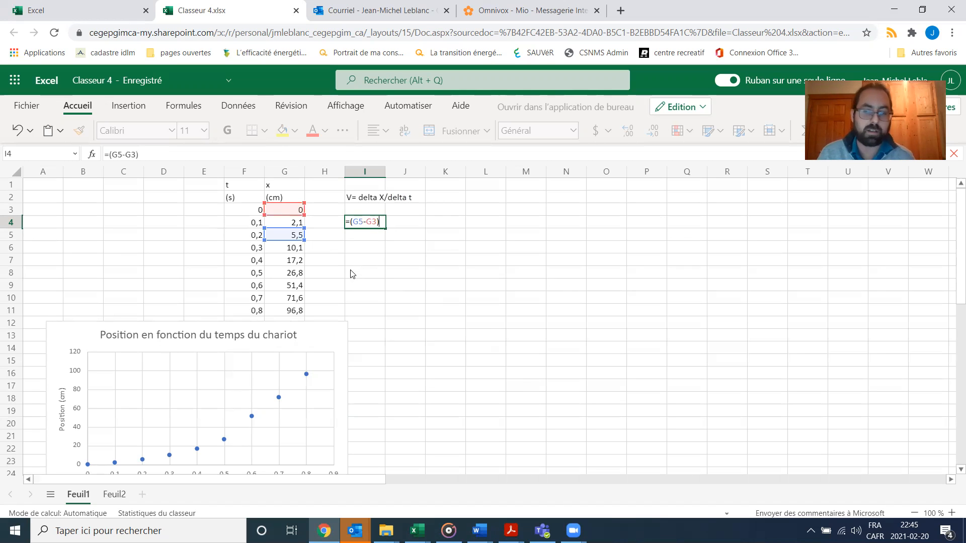
text(/())
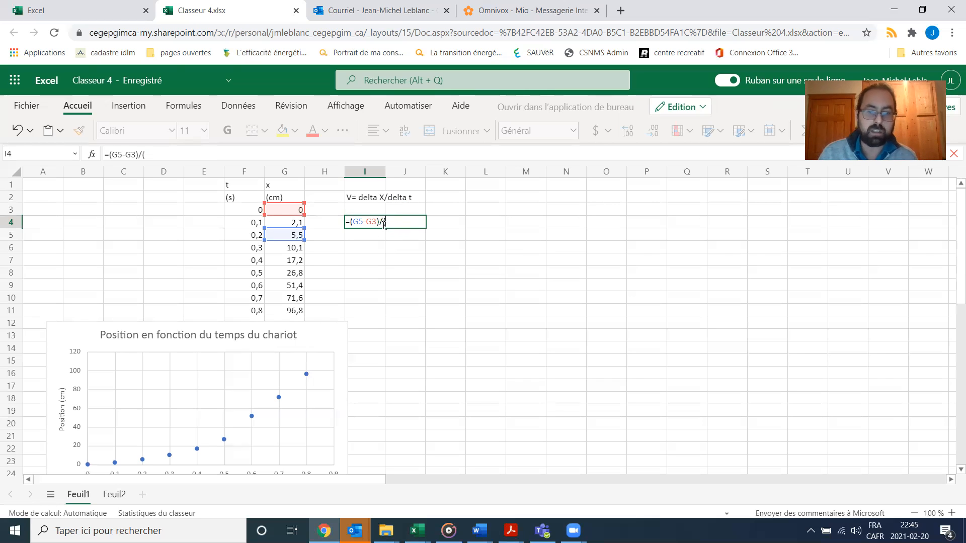
click(259, 235)
text(-)
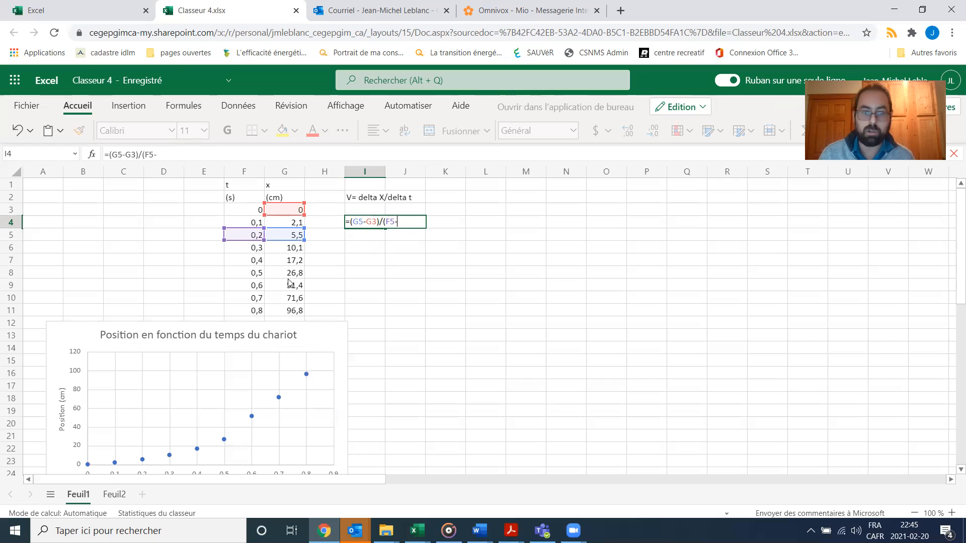
click(250, 211)
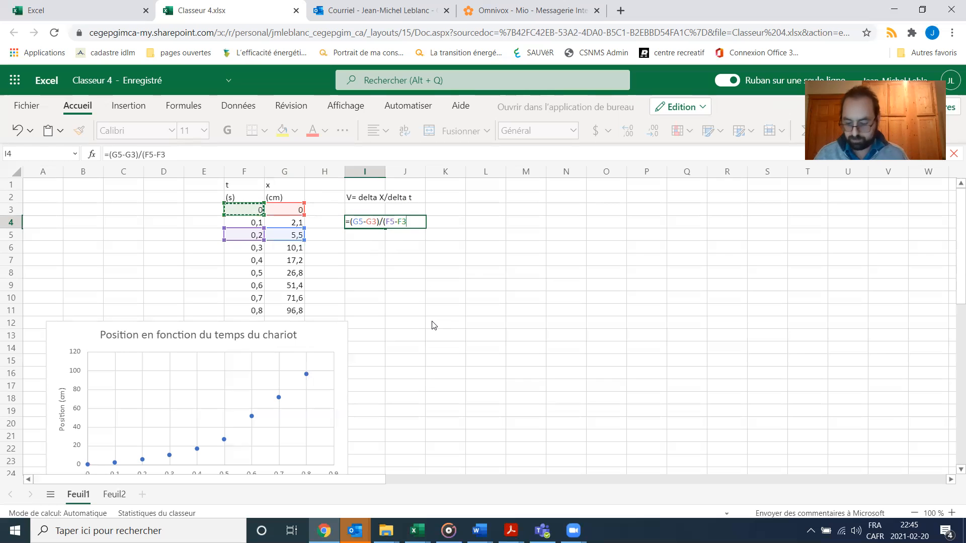
text())
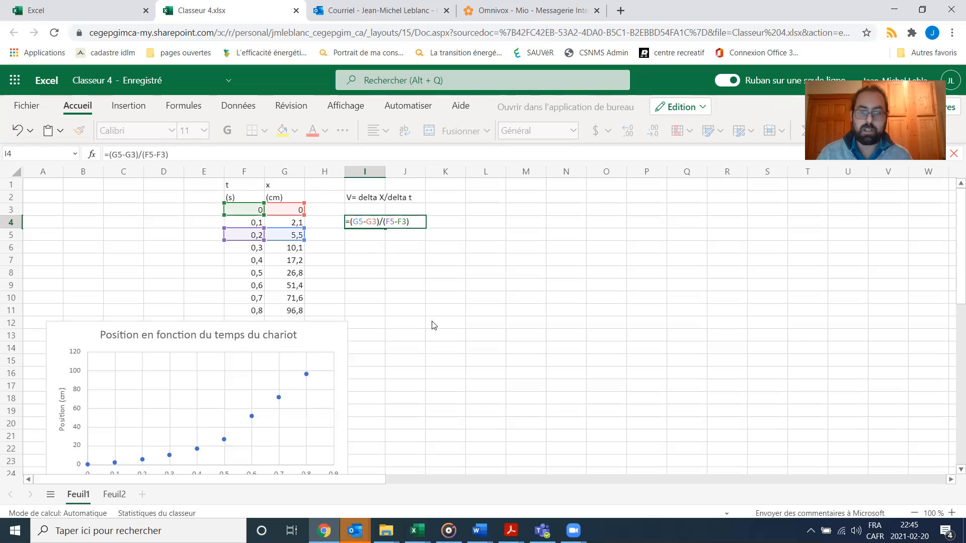
key(Return)
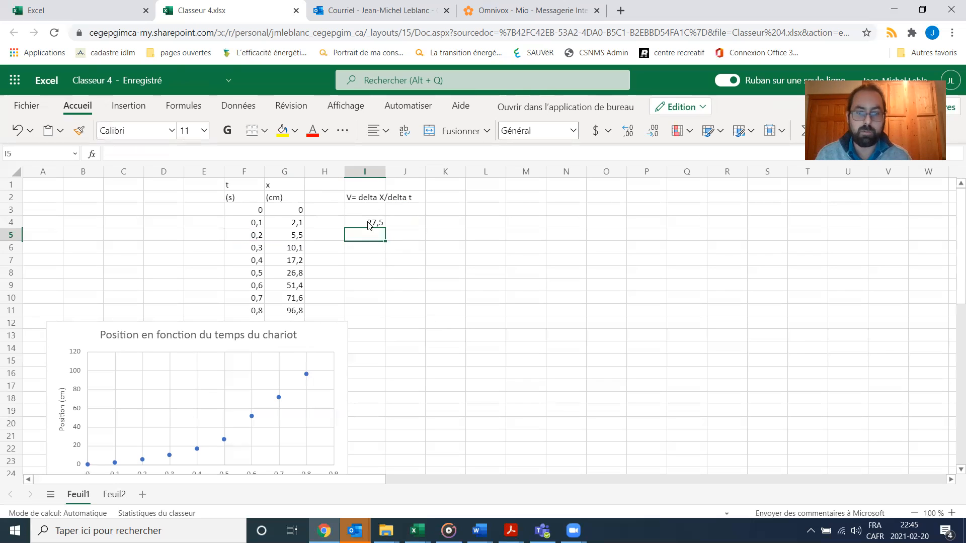
Examine which time and position cells the velocity formula in I4 uses around the 0,1 s instant
click(253, 238)
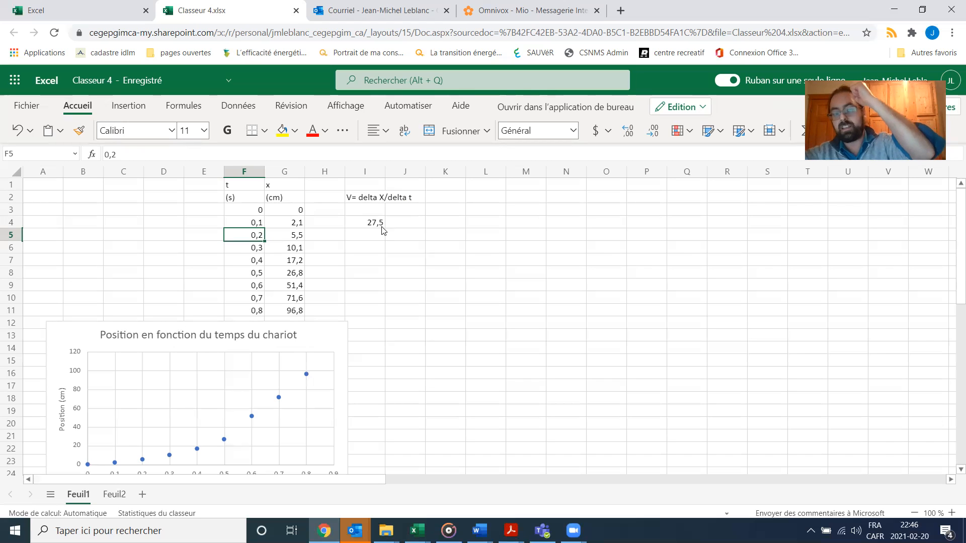
click(257, 225)
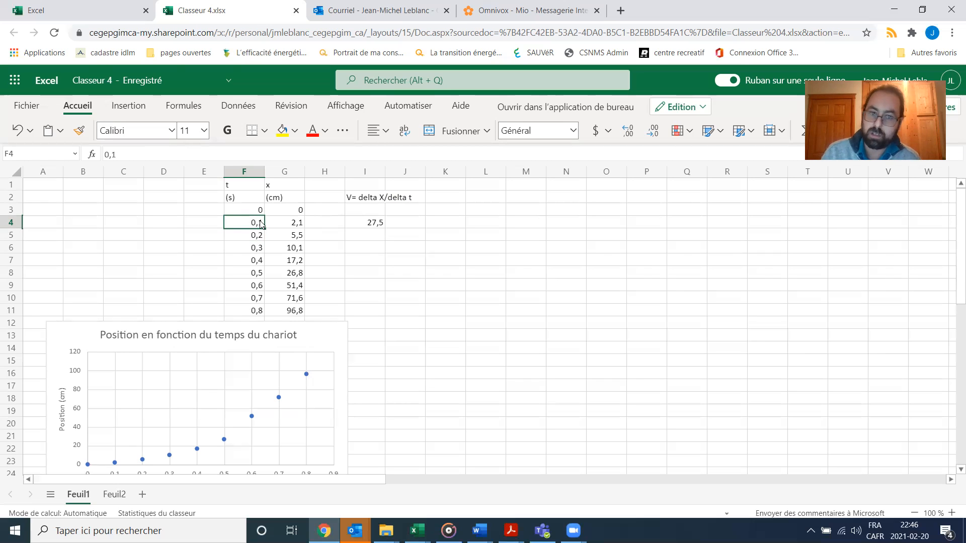
double_click(378, 225)
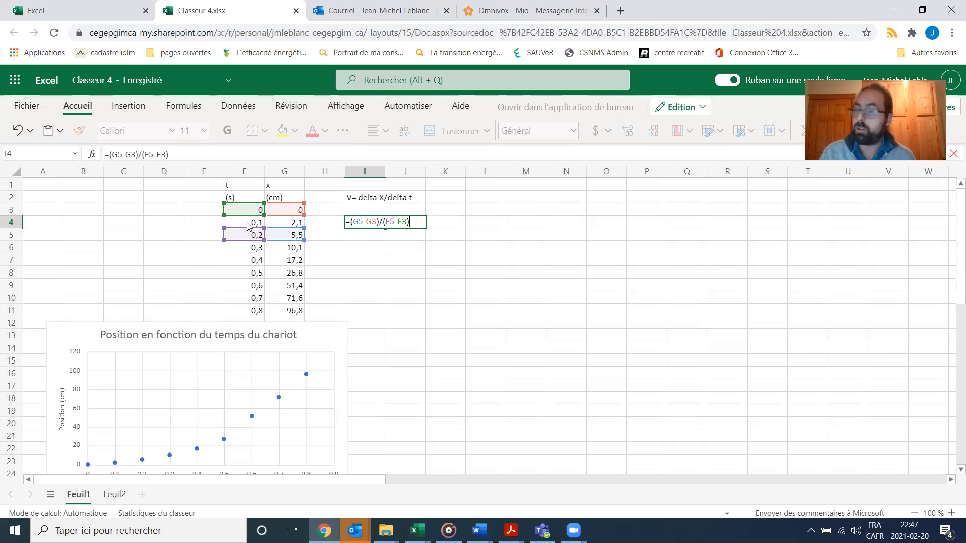
click(375, 249)
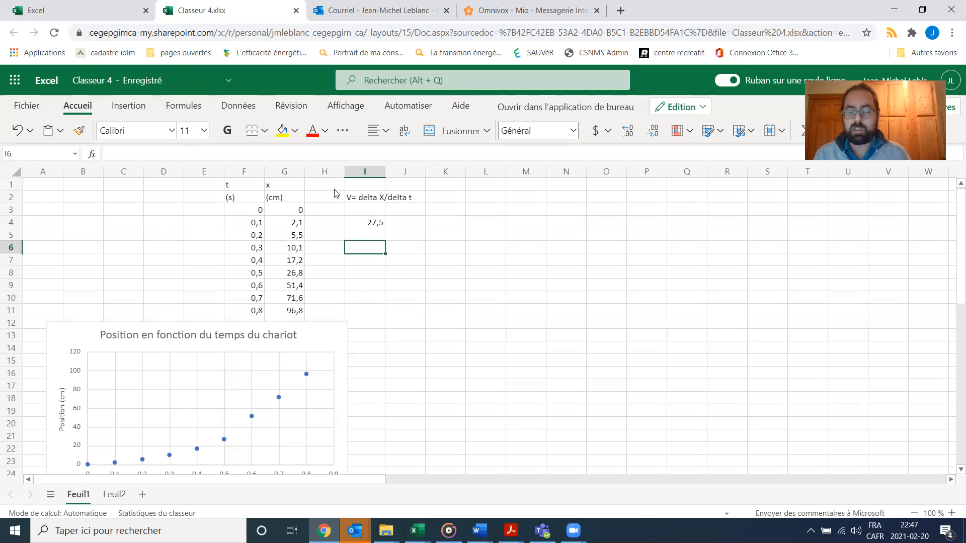
Copy the time column with its headings, range F1:F11
drag(246, 187, 246, 313)
key(ctrl+c)
click(432, 251)
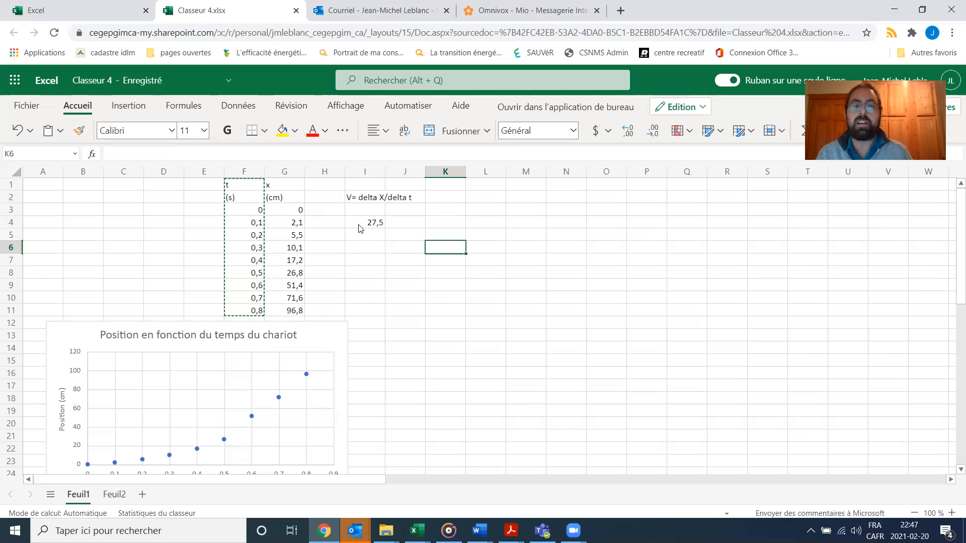
Replace the formula text in I2 with a velocity heading: "V" in I1 and the unit "(cm/s)" in I2
click(376, 197)
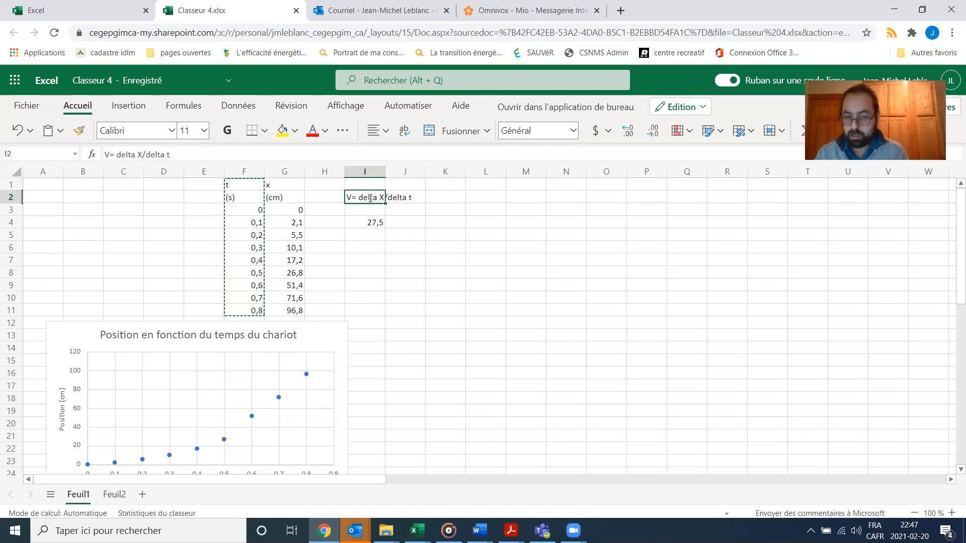
key(BackSpace)
click(365, 187)
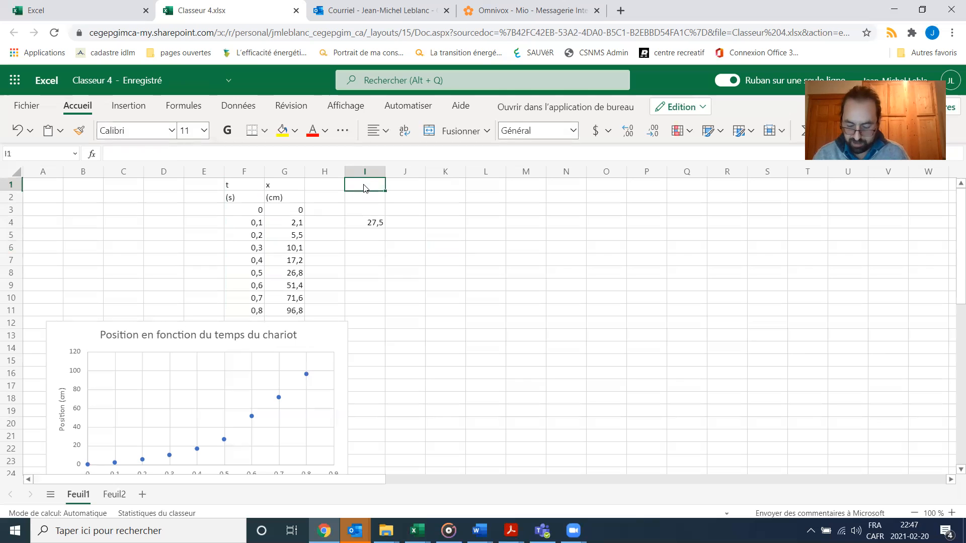
text(V)
key(Return)
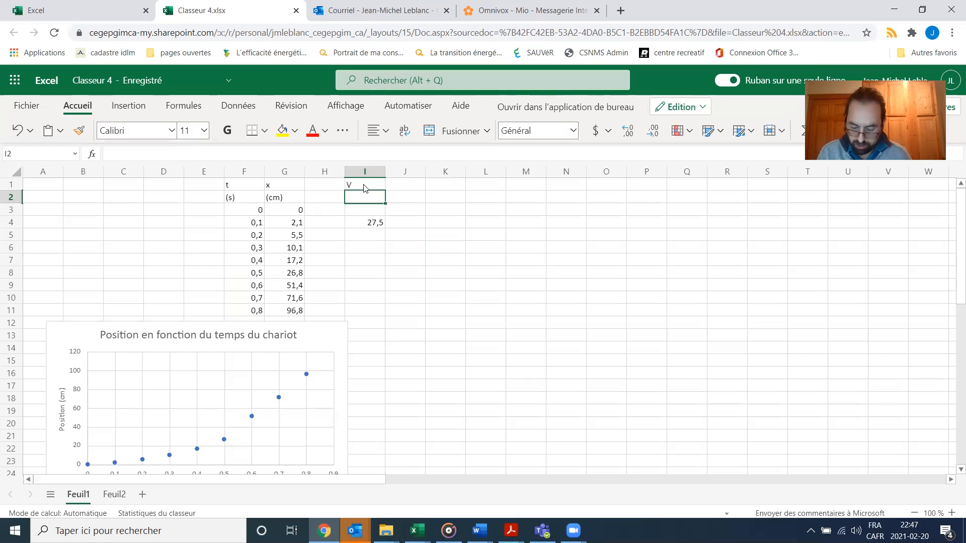
text((cm/s)
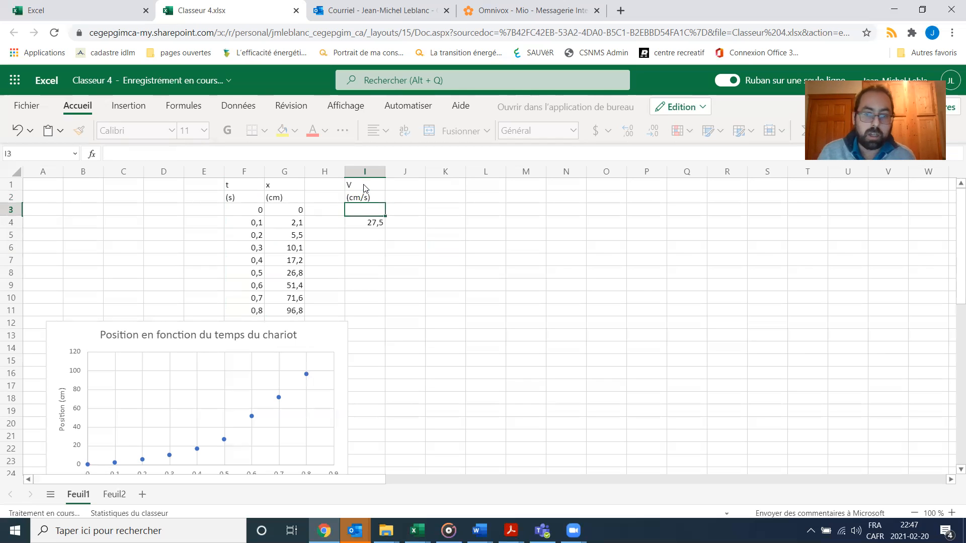
key(Return)
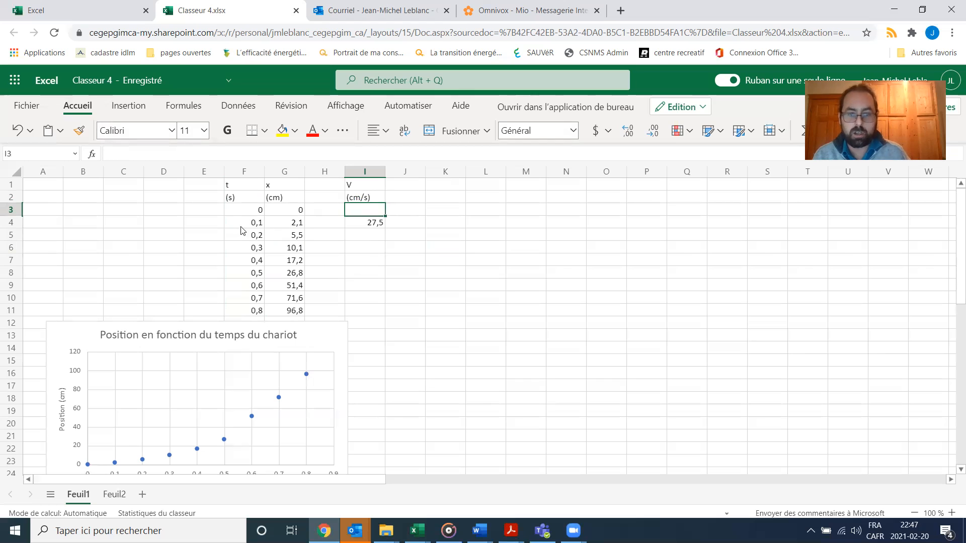
Paste the copied time column beside the velocity column, starting at cell H1
click(327, 184)
key(ctrl+v)
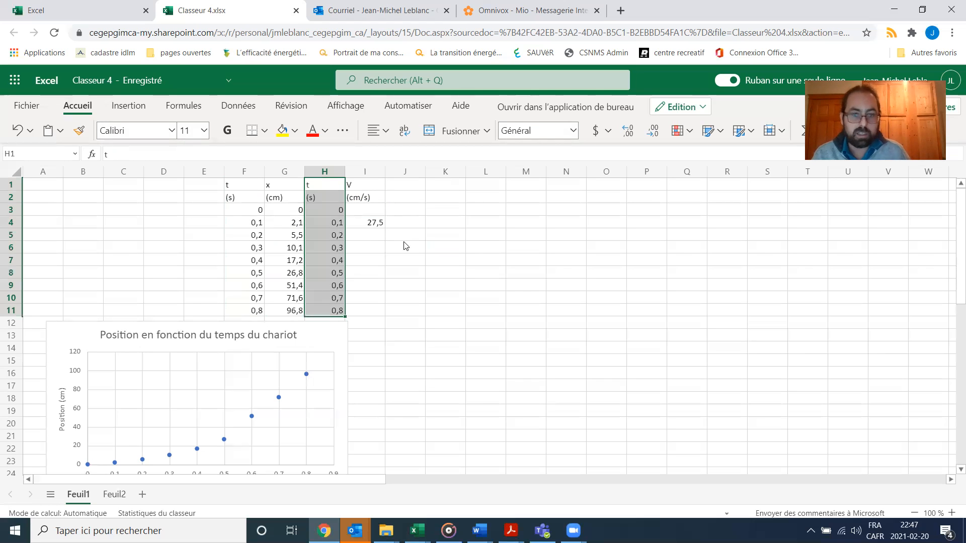
click(438, 285)
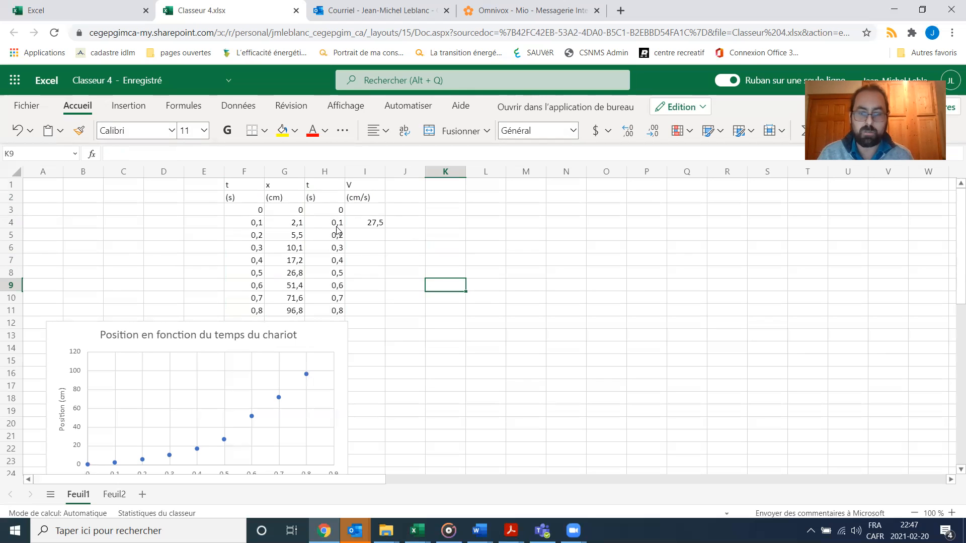
Move the time and velocity table H1:I11 one column over so it starts at cell I1
drag(333, 187, 362, 304)
key(ctrl+x)
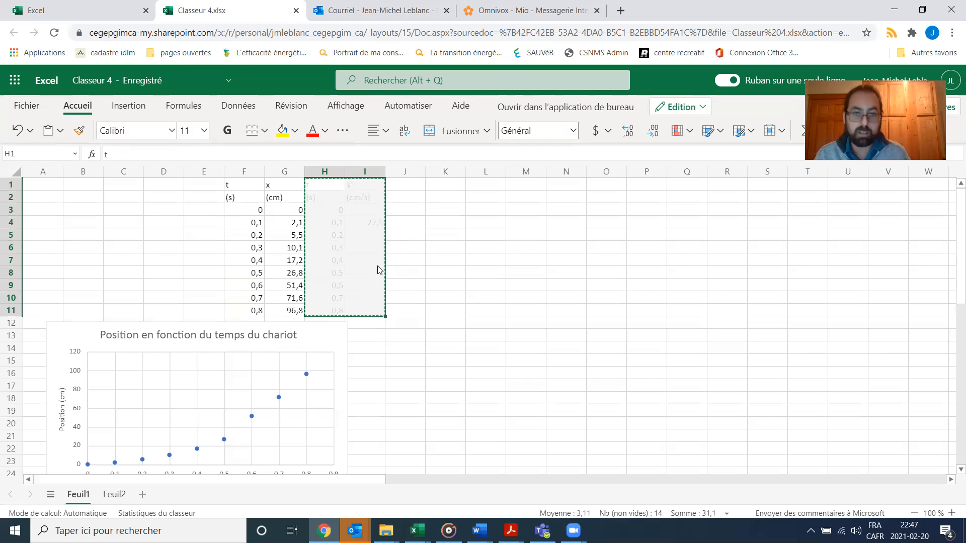
click(378, 186)
key(ctrl+v)
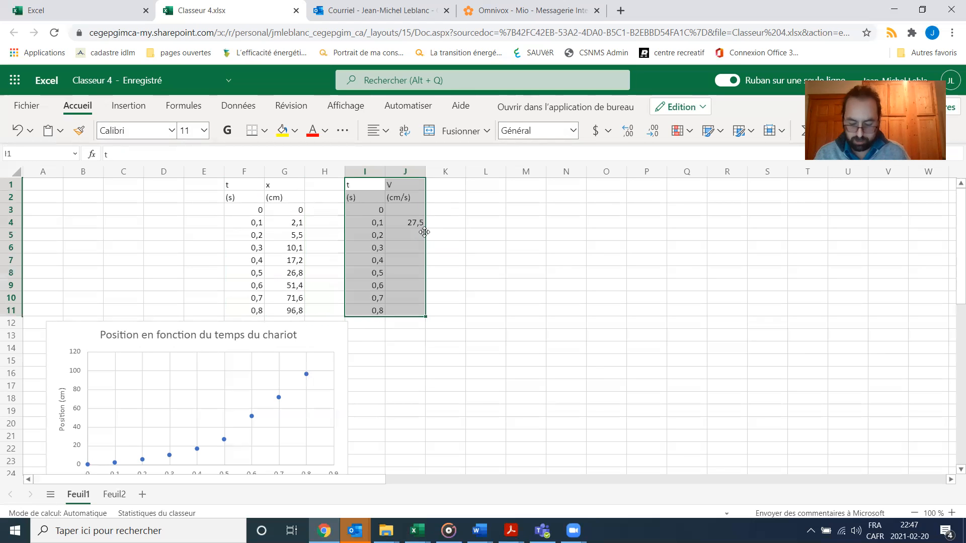
click(480, 360)
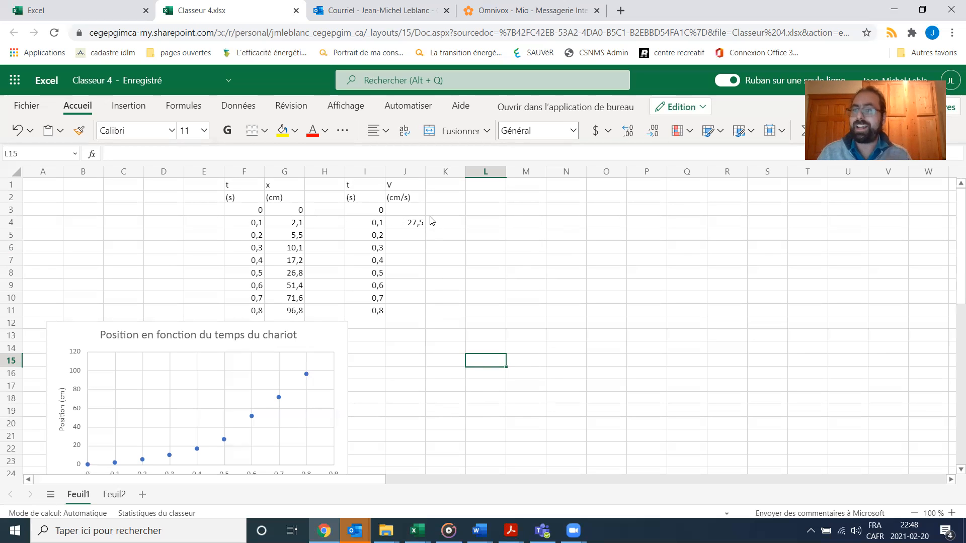
Check the cell references of the velocity formula in the moved cell J4
double_click(415, 222)
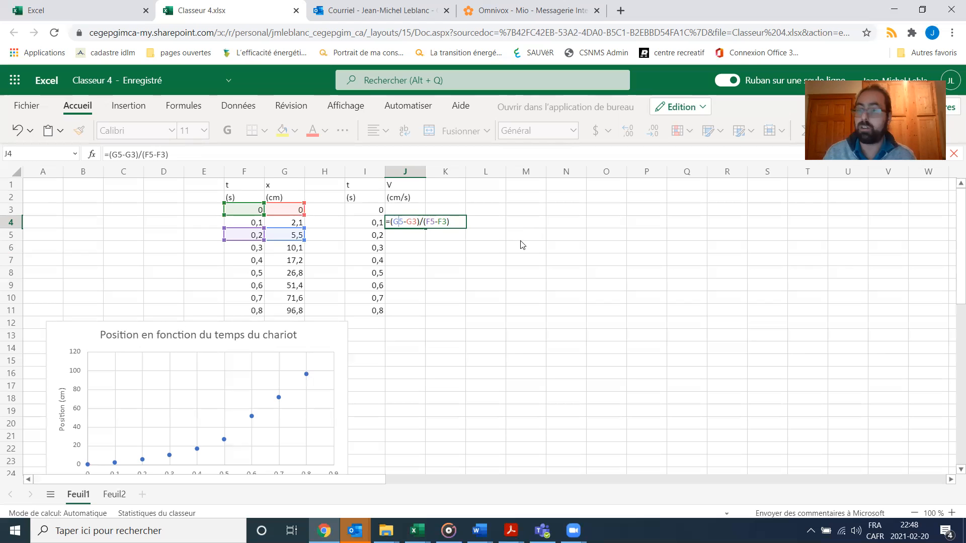
key(Return)
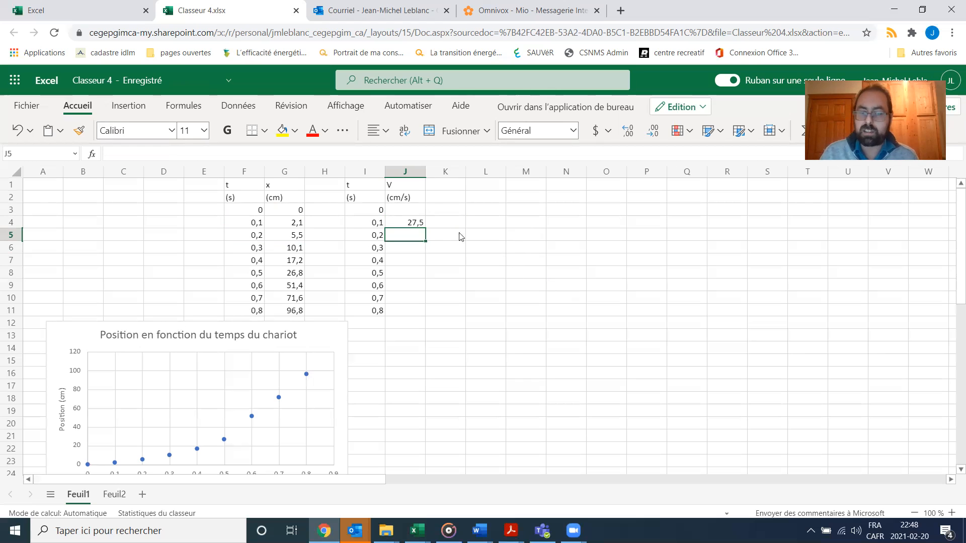
click(415, 224)
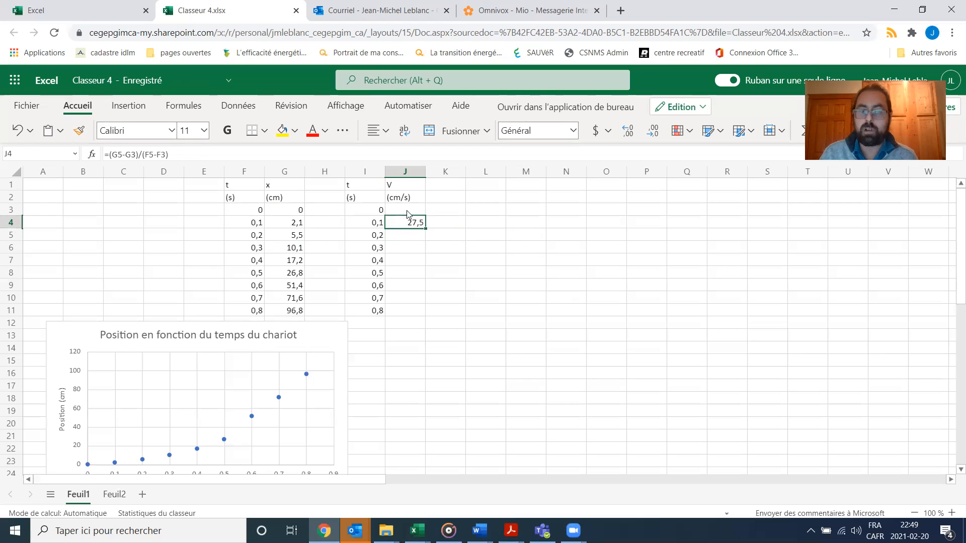
Try an "x" as a placeholder in velocity cell J3 at time 0, and clear the cell again
click(411, 210)
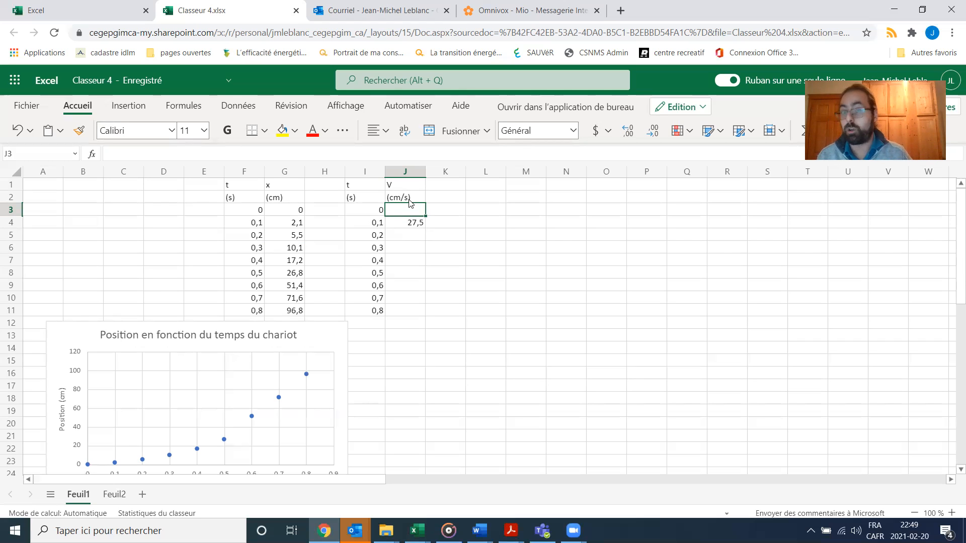
text(x)
click(472, 260)
click(410, 209)
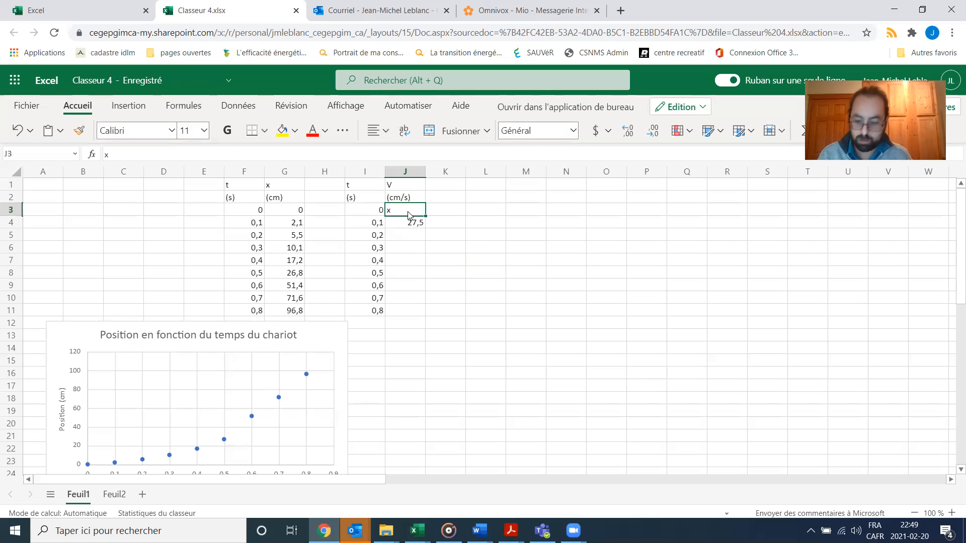
key(Delete)
drag(470, 283, 473, 273)
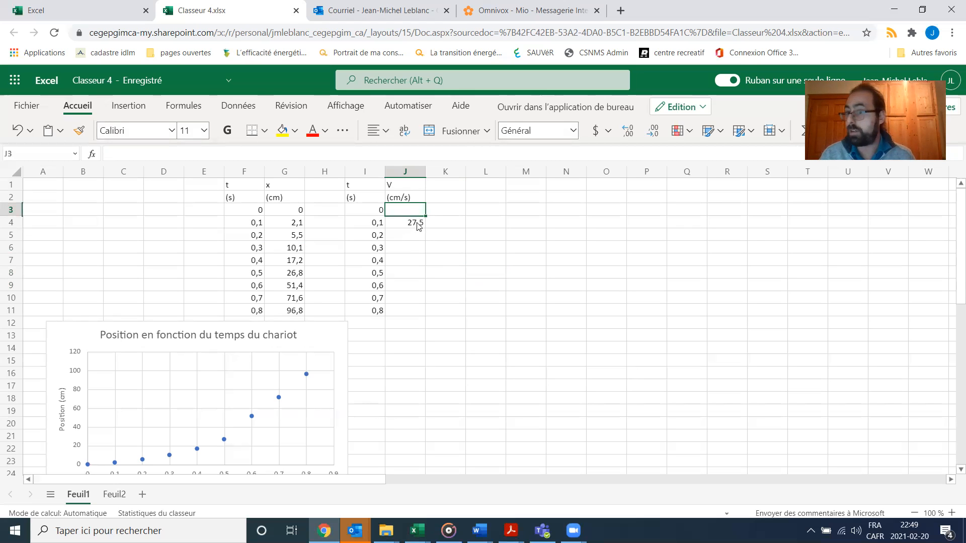
Fill the velocity formula from cell J4 down through J10, for times 0,1 to 0,7 s
click(415, 225)
click(418, 307)
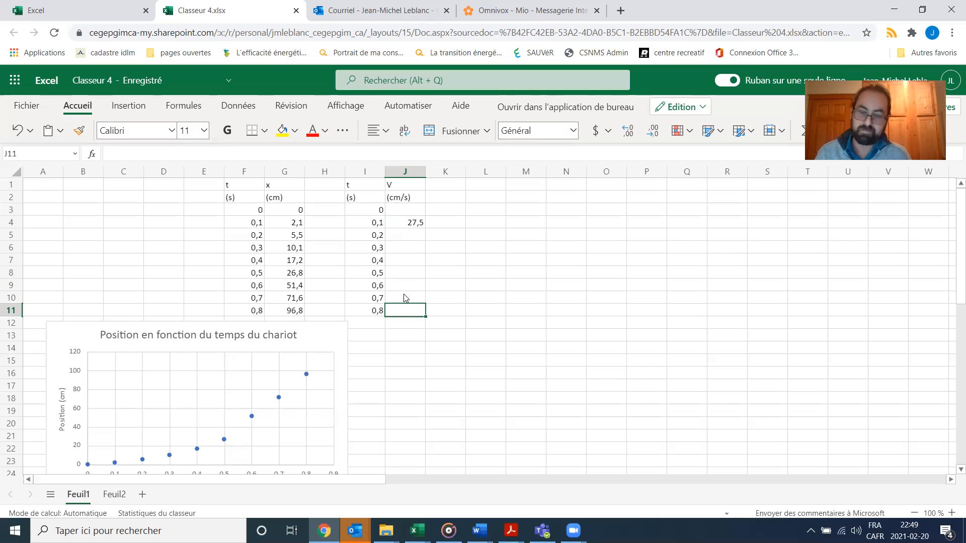
click(539, 265)
click(416, 225)
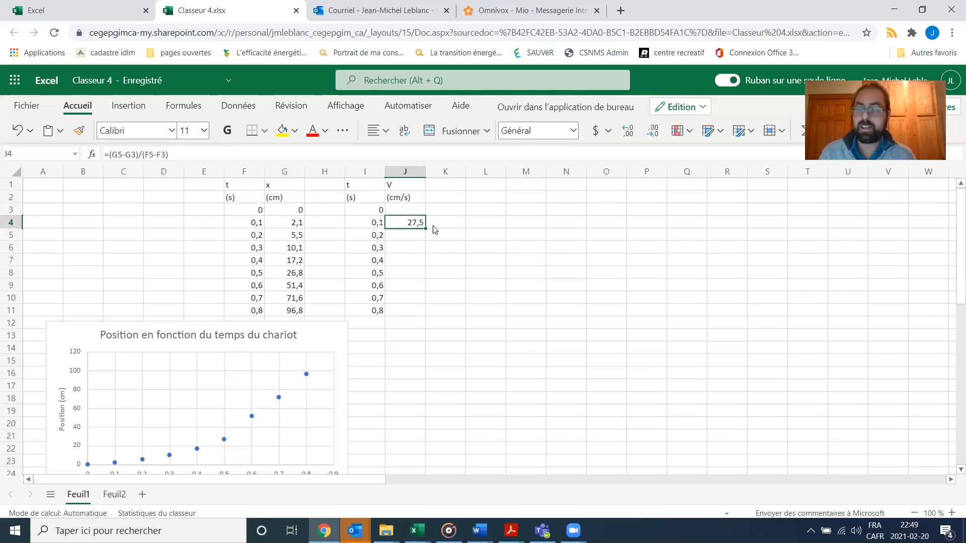
drag(436, 244, 432, 237)
click(415, 226)
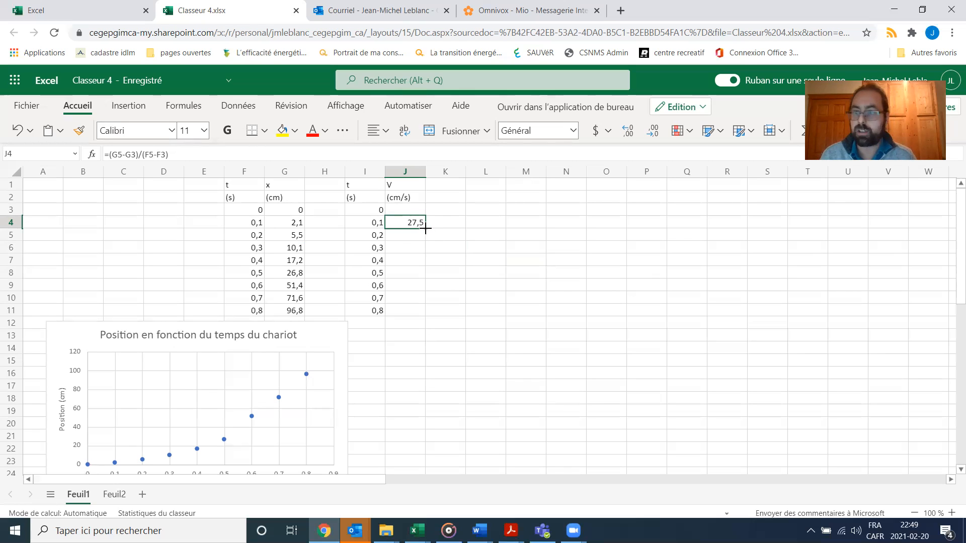
drag(425, 229, 428, 296)
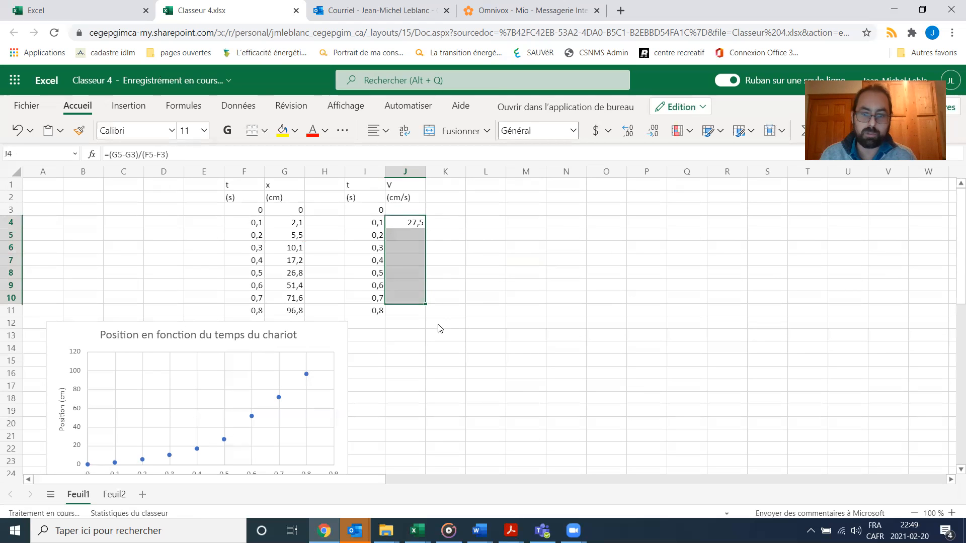
Try extending the velocity formula from J10 to cell J11 at 0,8 s, and clear that cell again
click(414, 311)
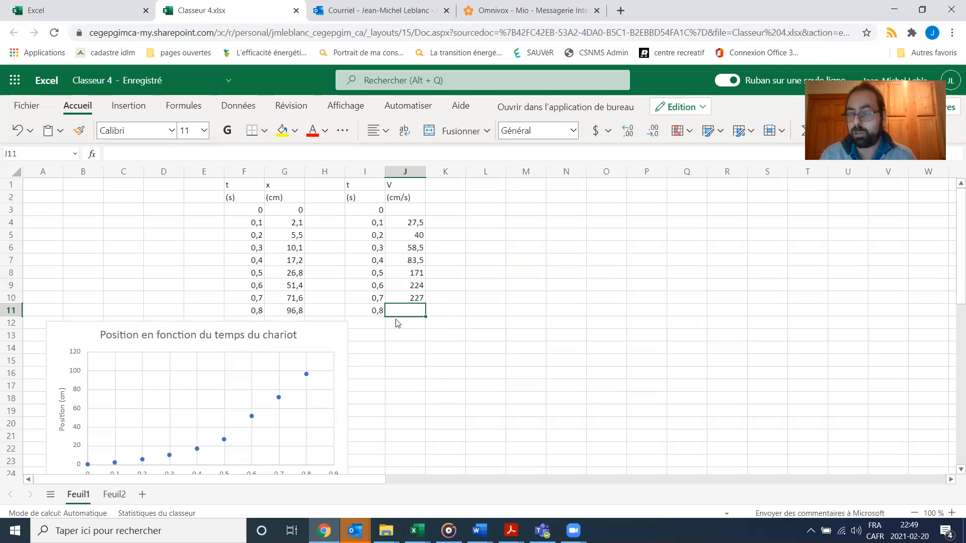
click(421, 300)
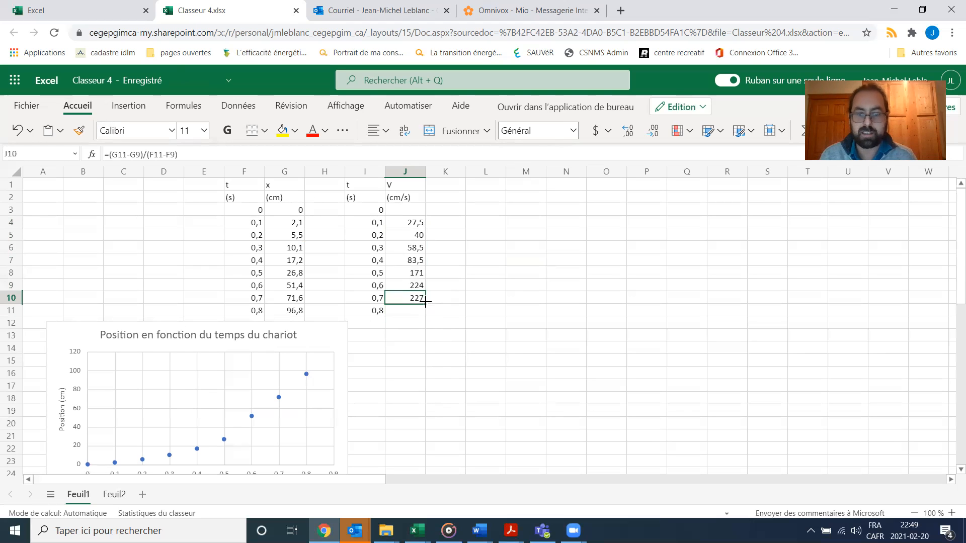
drag(425, 305, 426, 317)
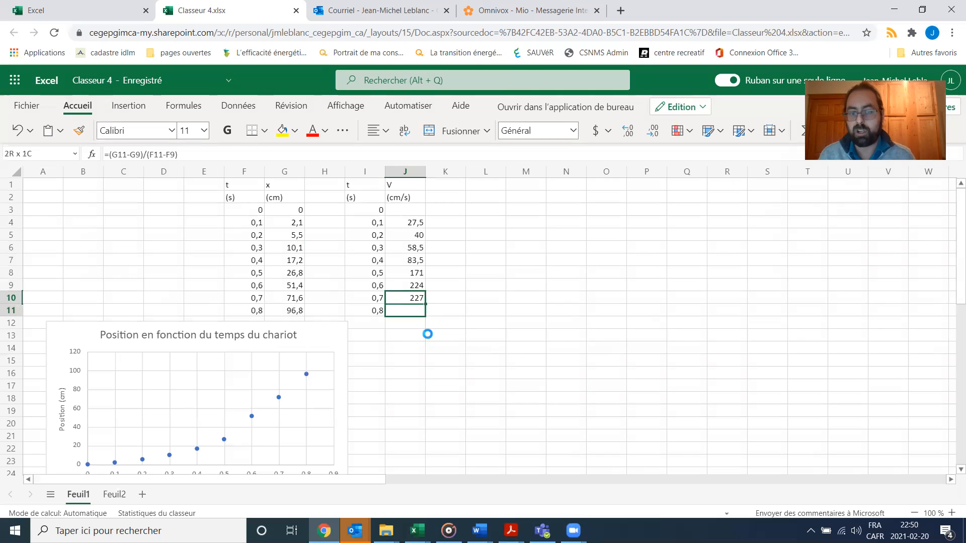
click(407, 312)
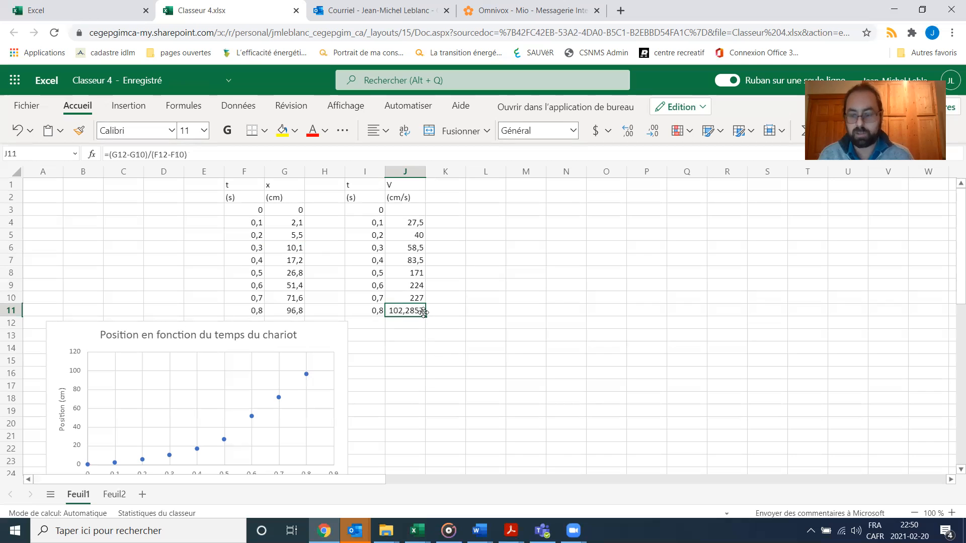
key(BackSpace)
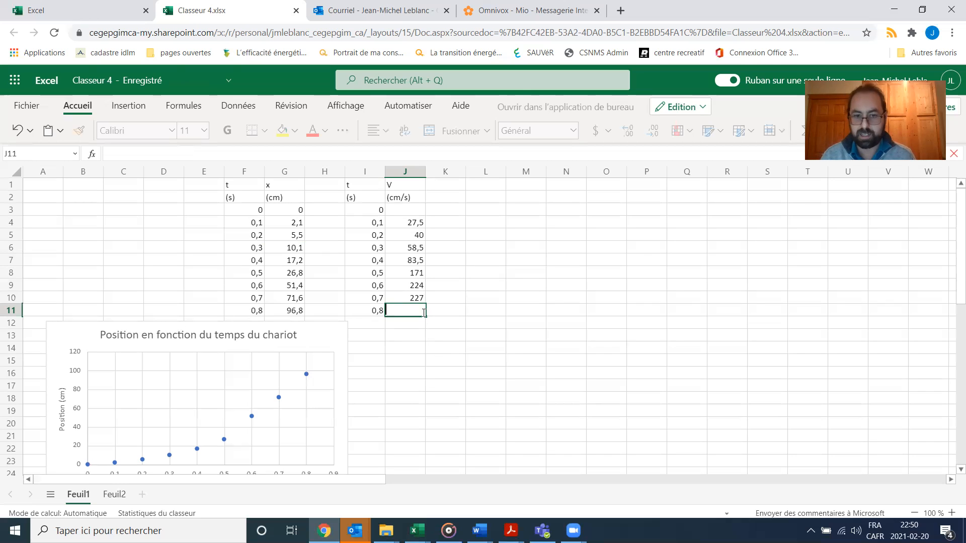
click(520, 341)
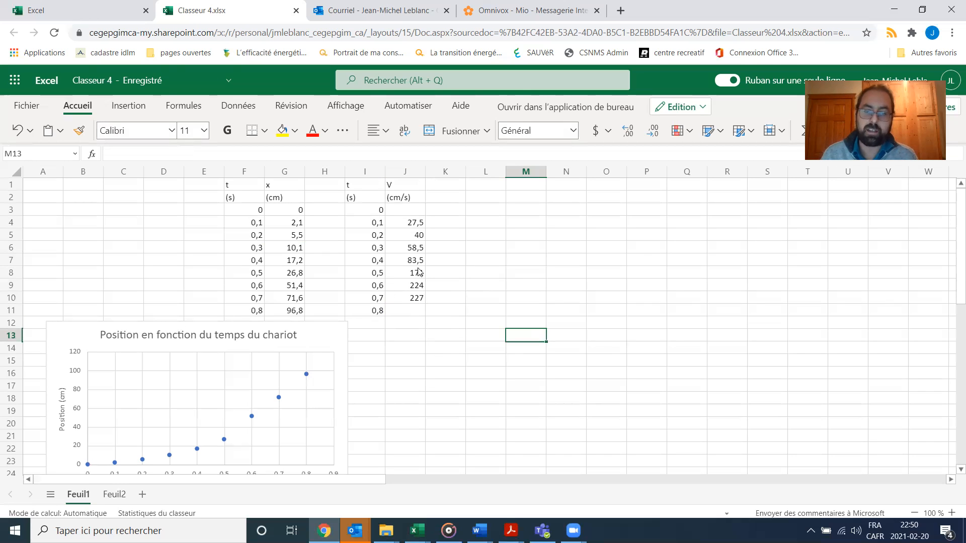
Fill the empty velocity cells J3 and J11 with red to mark the first and last times
click(404, 211)
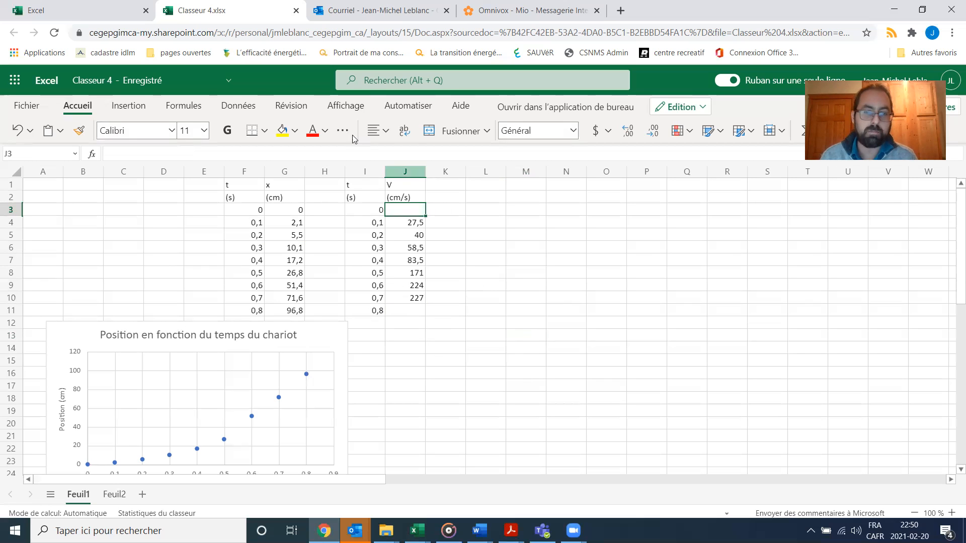
click(295, 142)
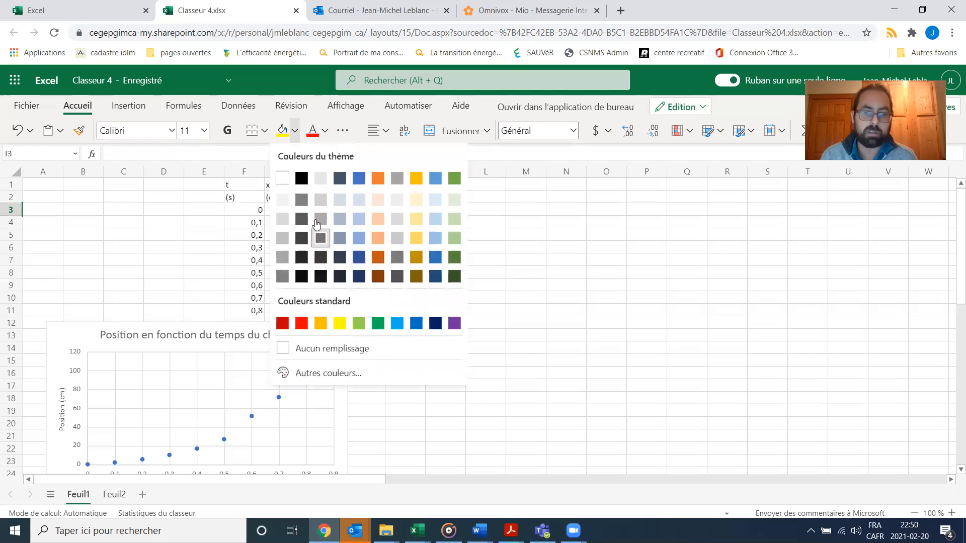
click(301, 322)
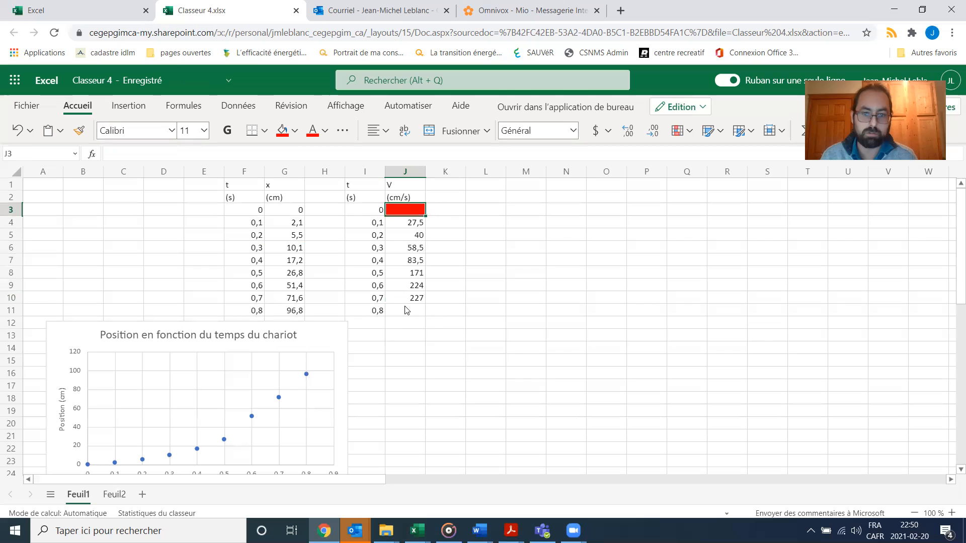
click(405, 310)
click(291, 138)
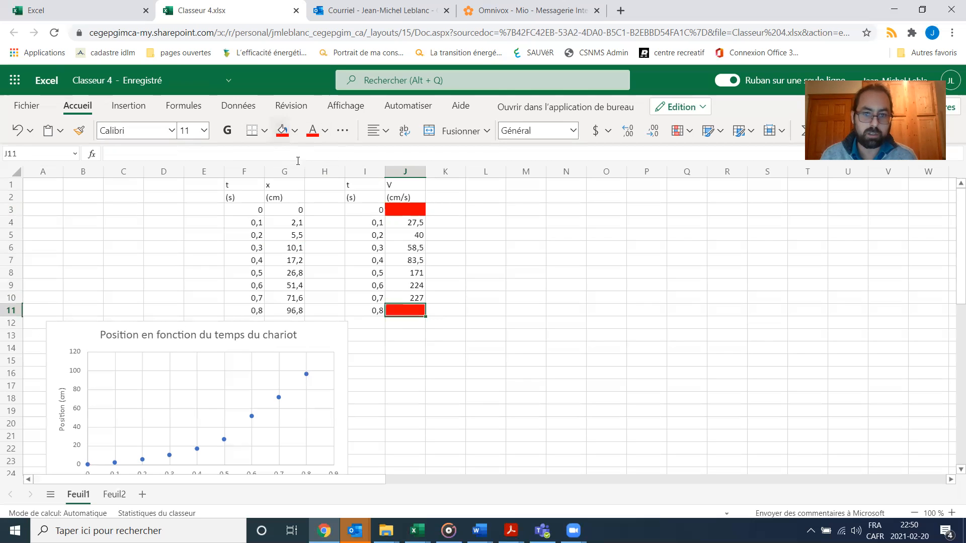
click(455, 377)
Repeat the fill of the velocity formula from J4 down to J10 and check its cell references in J4
click(416, 225)
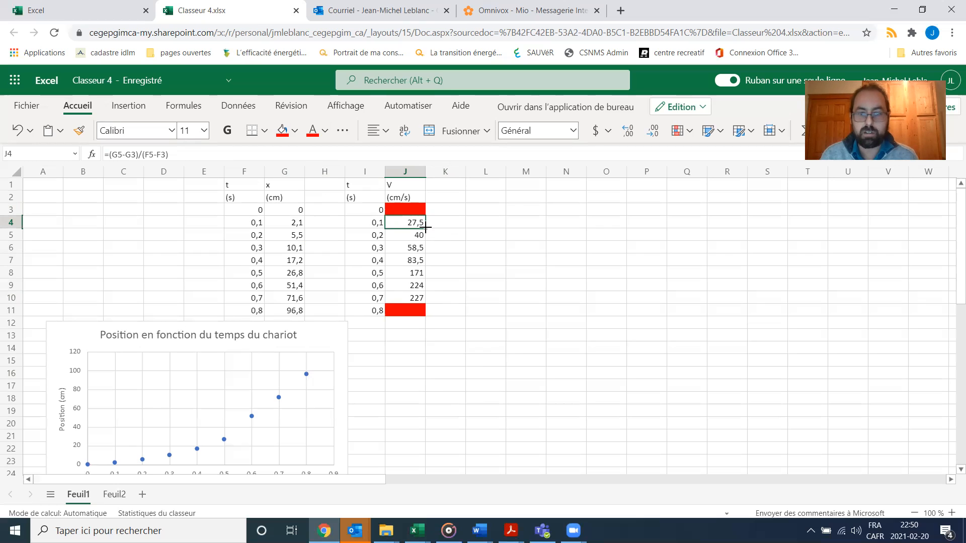
drag(425, 229, 425, 301)
click(457, 384)
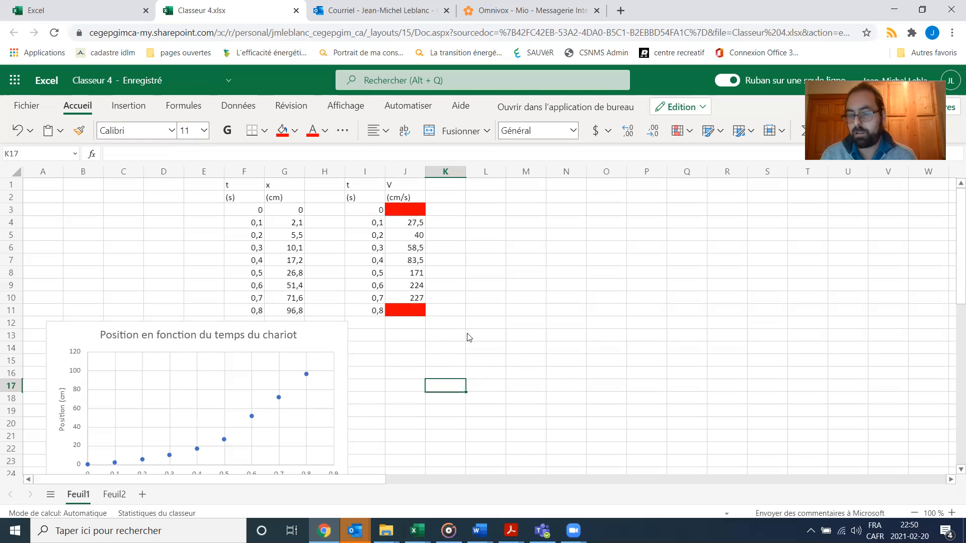
double_click(420, 225)
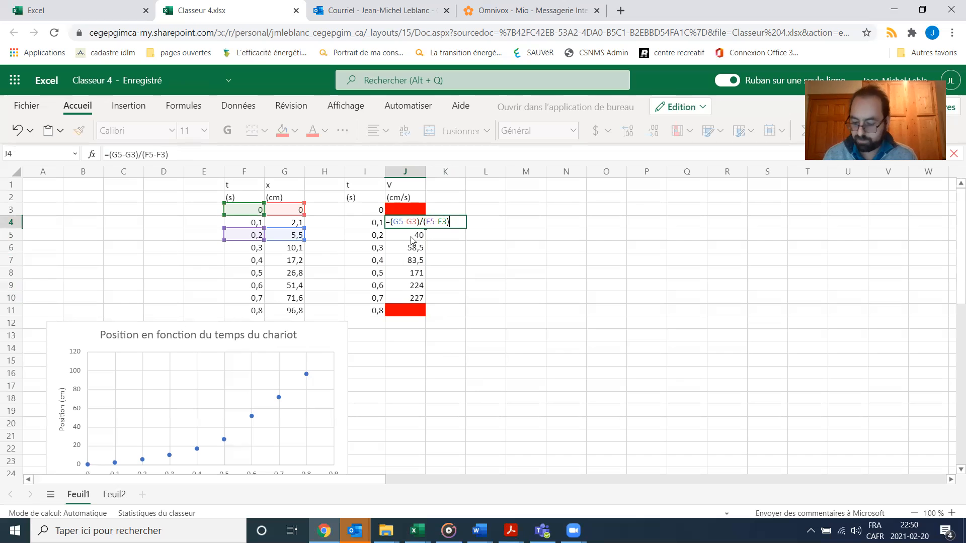
key(Return)
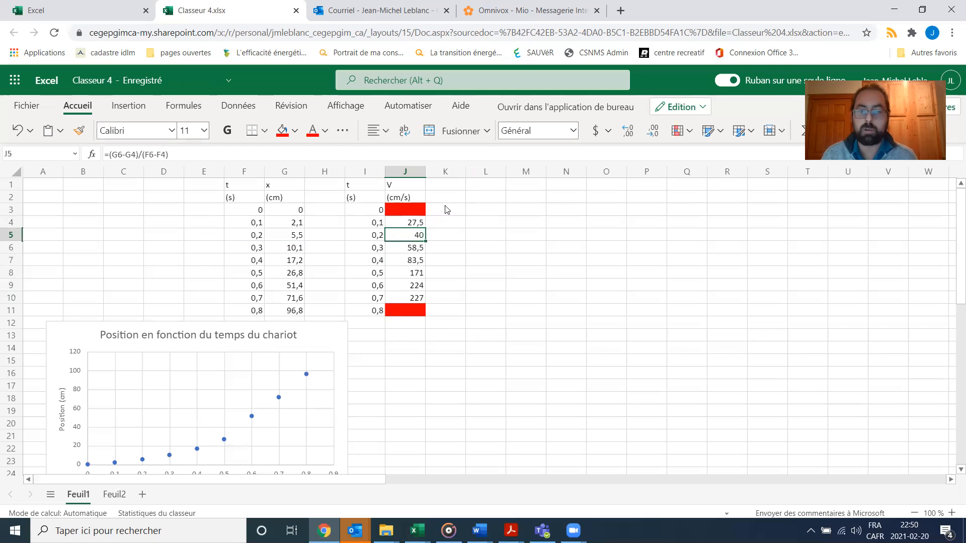
click(422, 224)
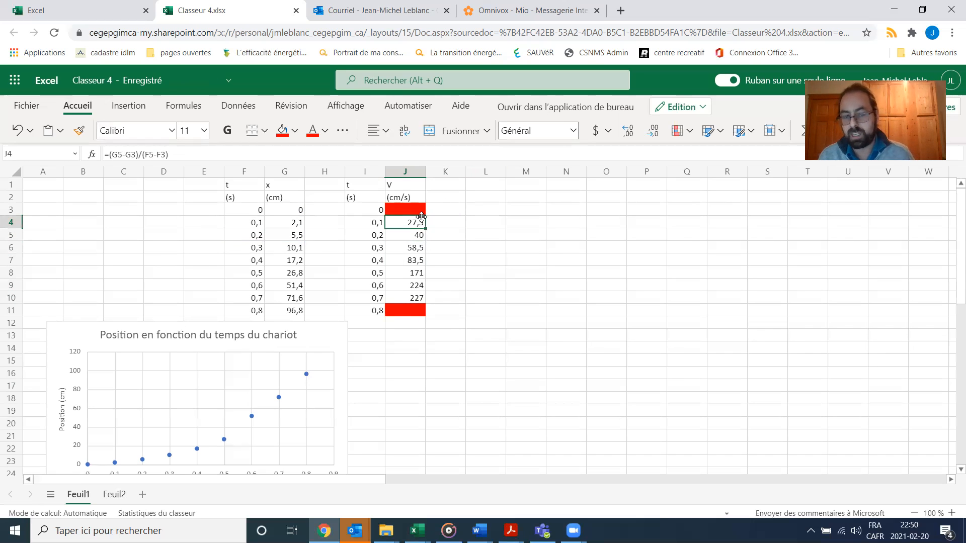
drag(426, 228, 430, 301)
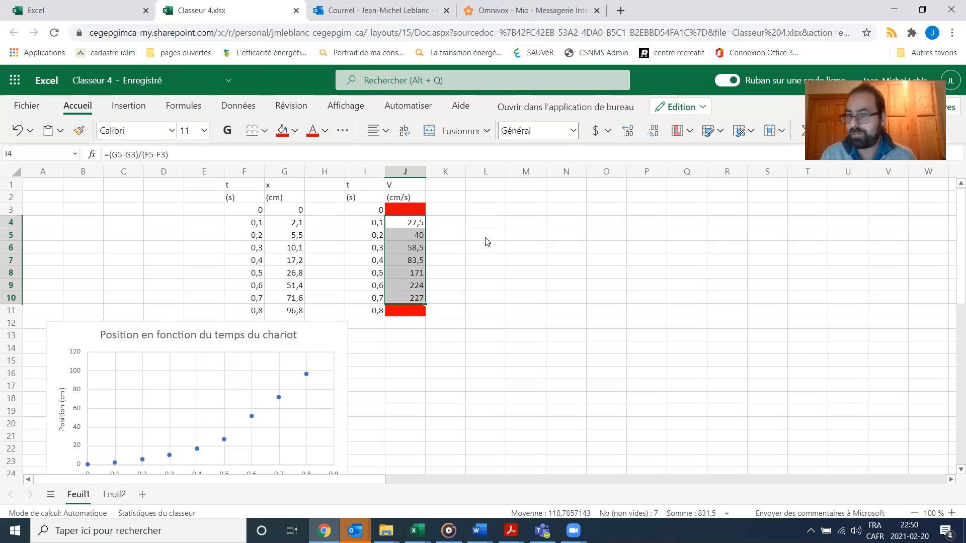
Check the cell references of the velocity formula in cell J9, for time 0,6 s
click(417, 286)
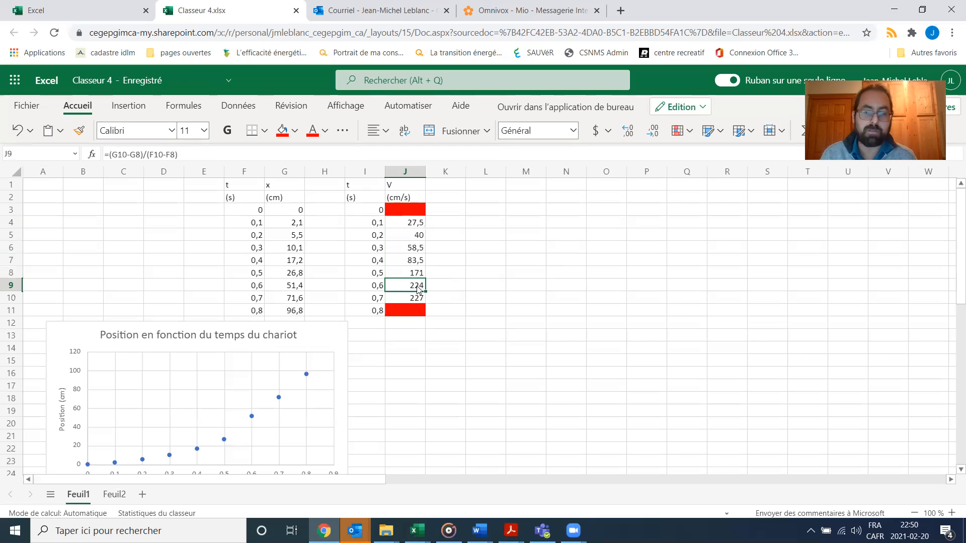
double_click(417, 286)
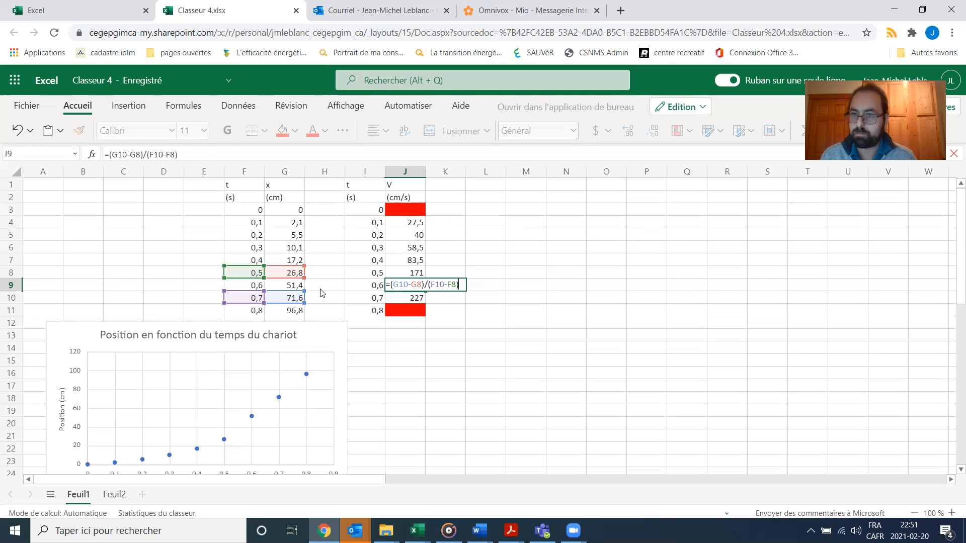
key(Return)
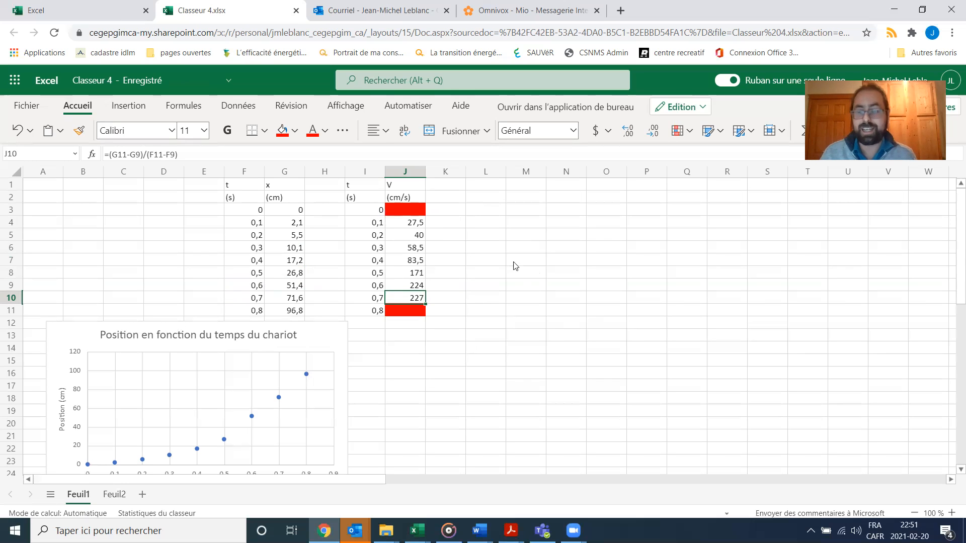
click(540, 275)
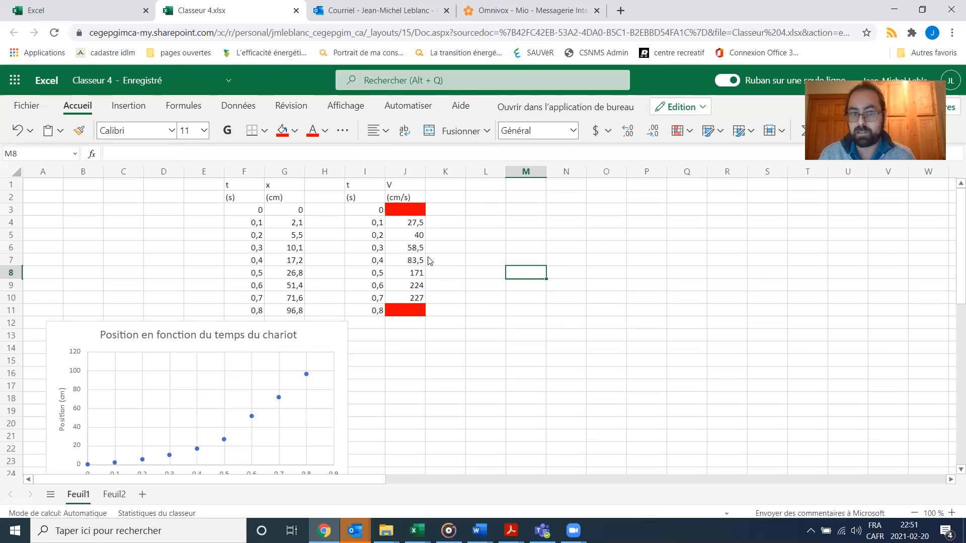
Insert a scatter chart of the time and velocity data I4:J10 and place it in the empty area beside the table
drag(367, 228, 421, 298)
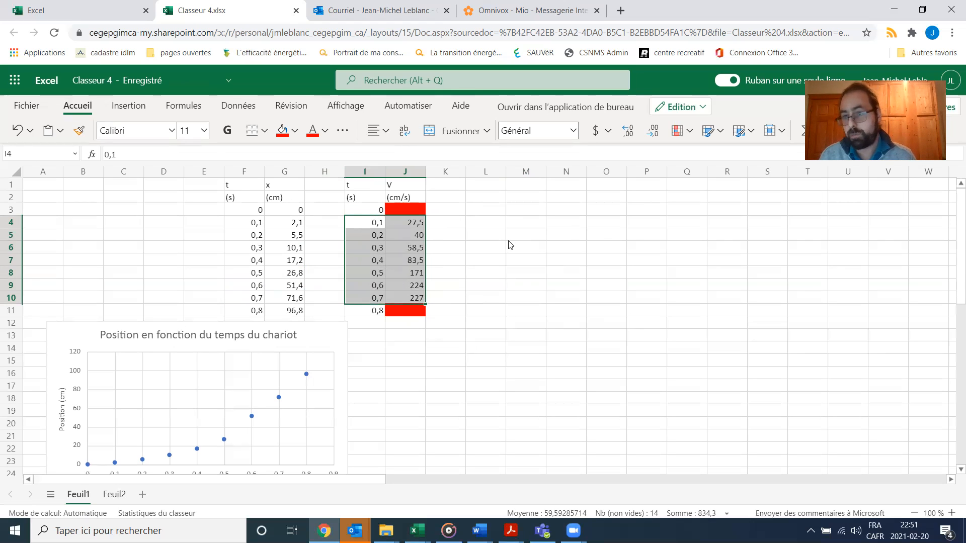
click(519, 249)
drag(370, 224, 416, 299)
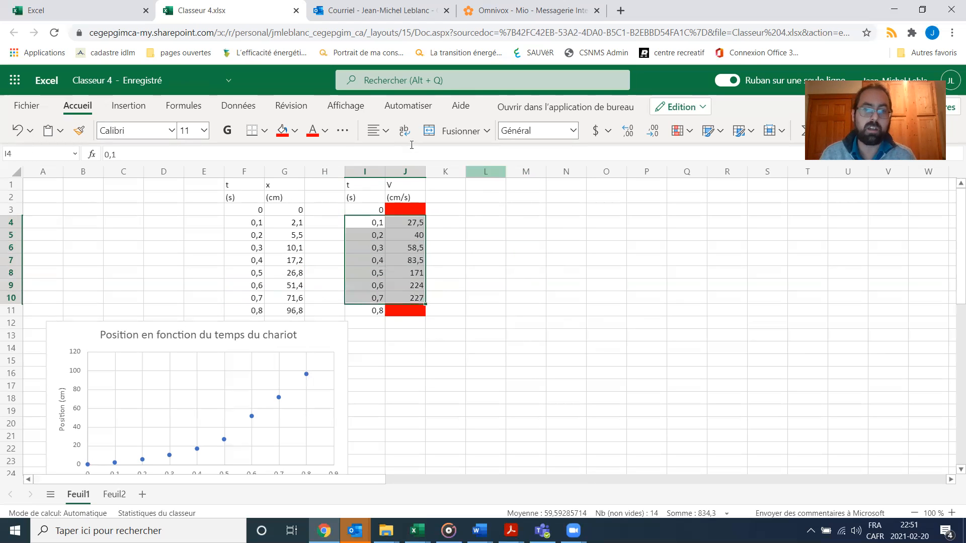
click(129, 107)
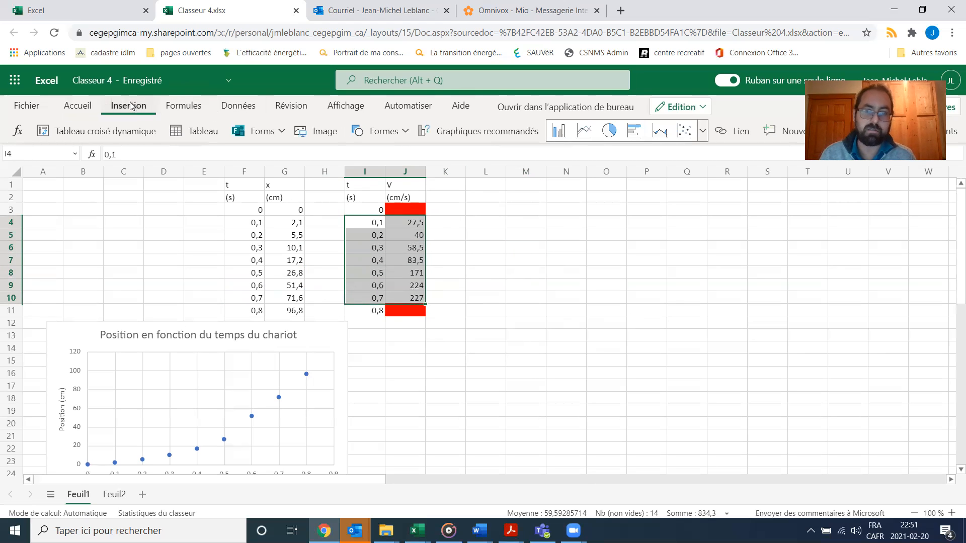
click(686, 132)
drag(583, 262, 837, 242)
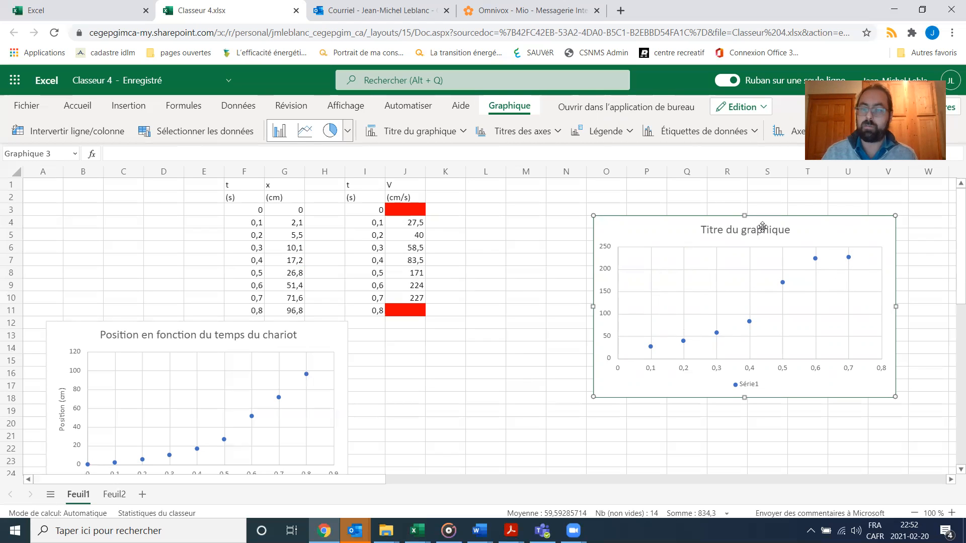
drag(770, 232, 700, 249)
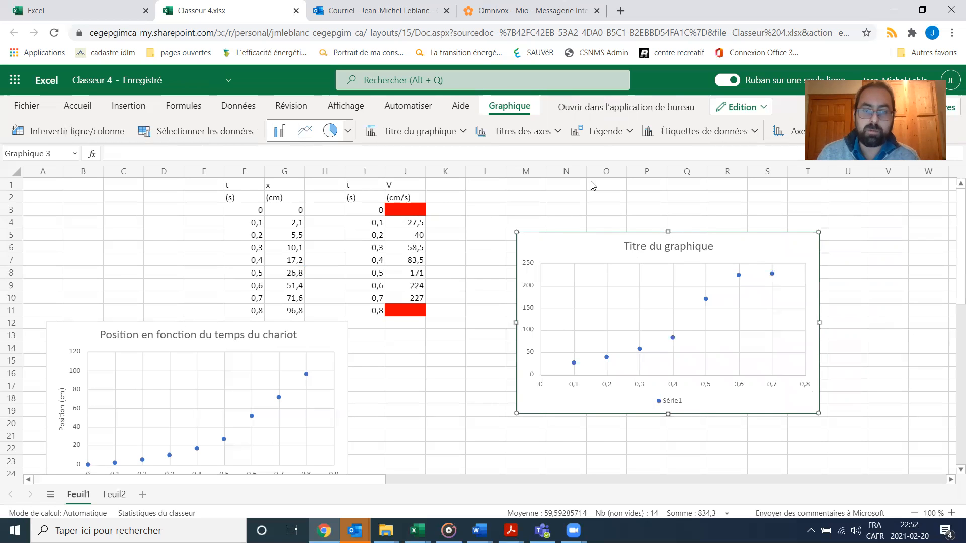
Set the velocity chart's title to "Vitesse en fonction du temps"
click(417, 142)
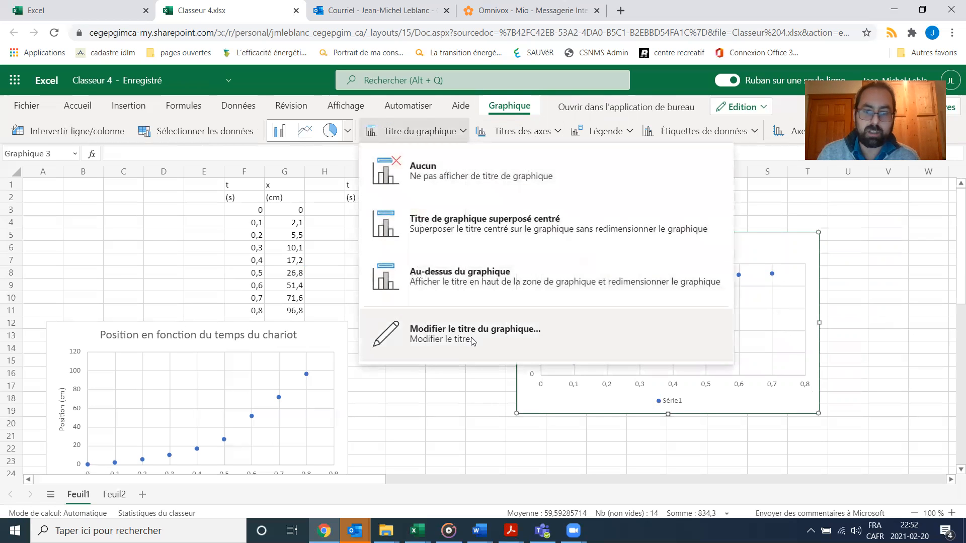
click(474, 340)
text(V)
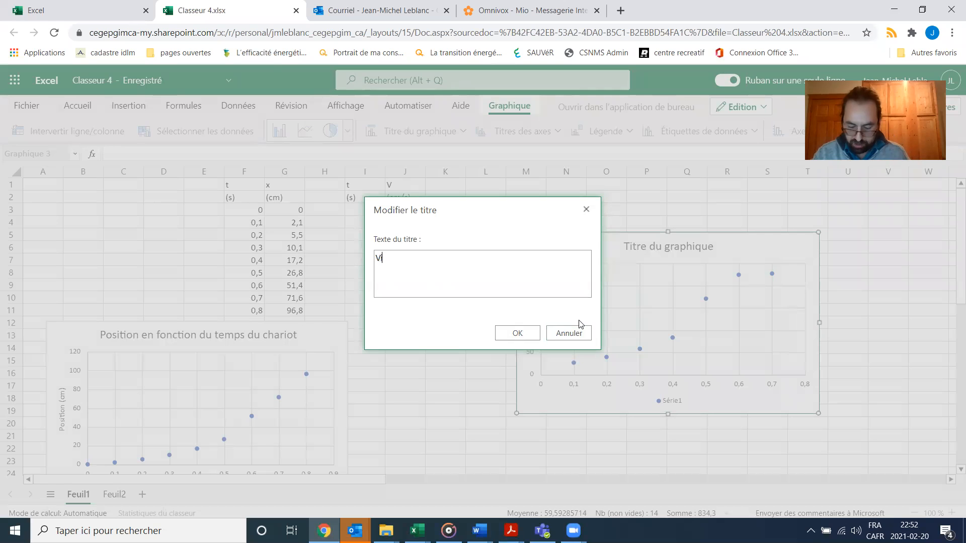
text(itesse en fonction du temps)
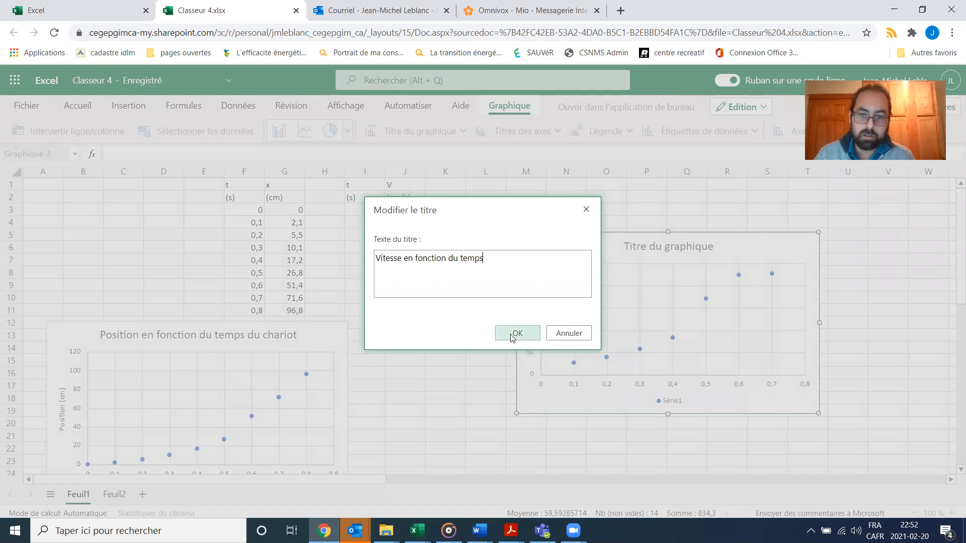
click(516, 333)
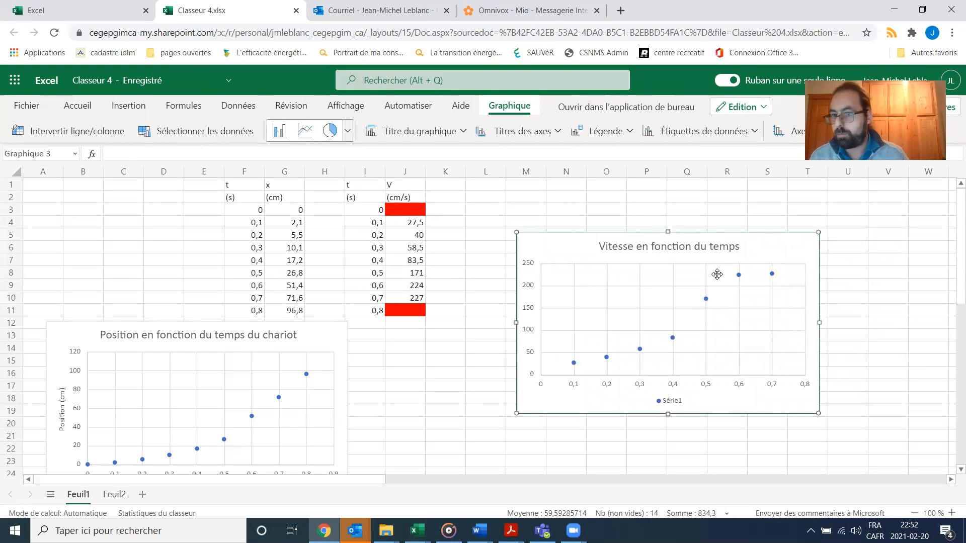
Move the velocity chart slightly up beside the table and remove its legend
drag(711, 261, 735, 225)
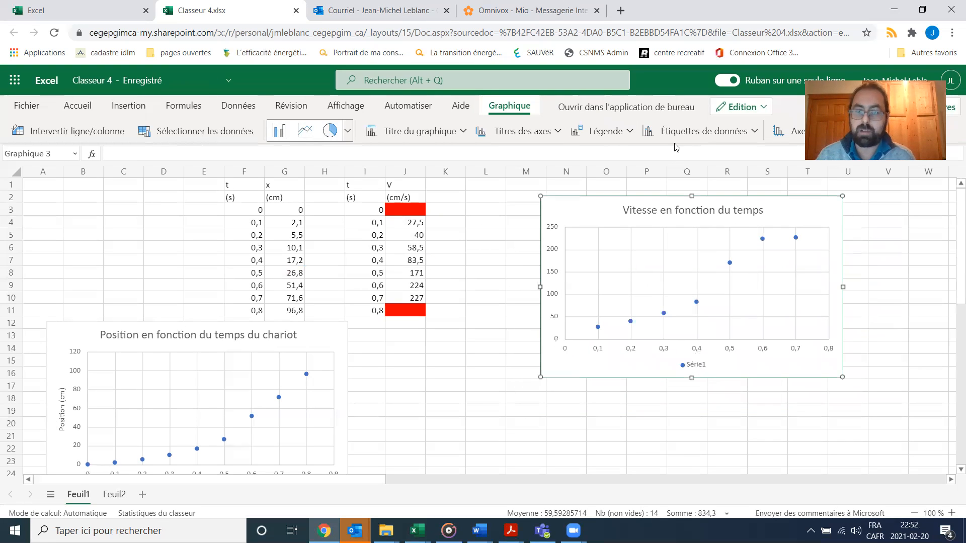
click(599, 132)
click(626, 166)
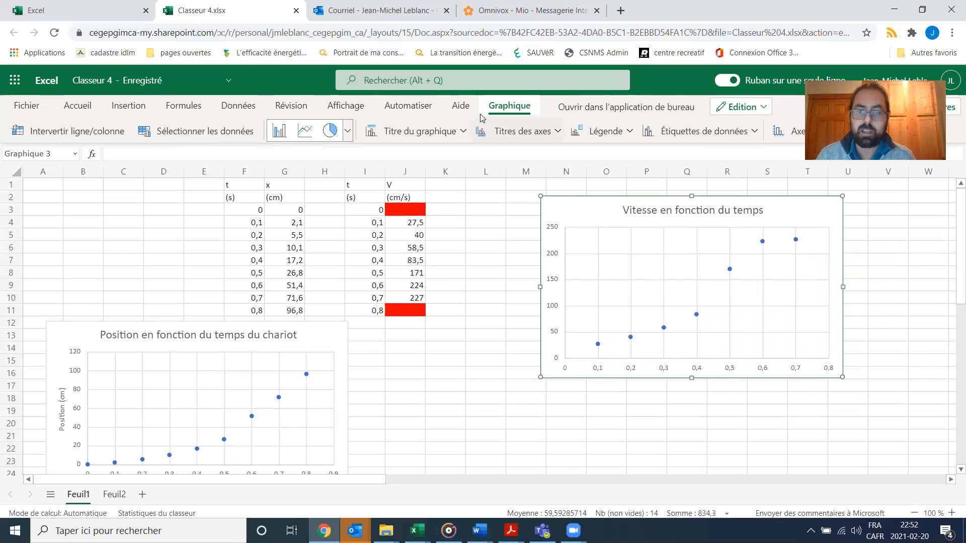
Move the velocity chart down and closer to the velocity table, level with the table's lower rows
click(547, 135)
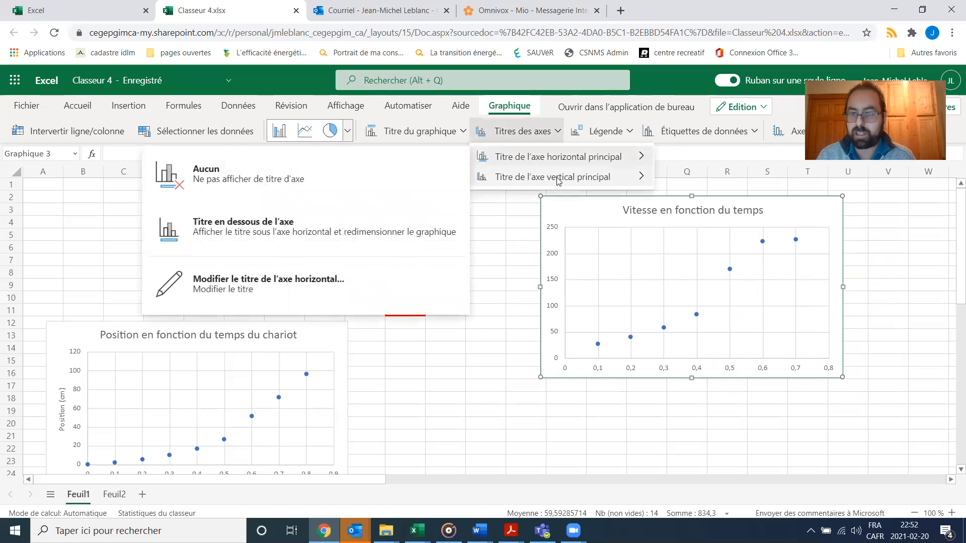
click(711, 437)
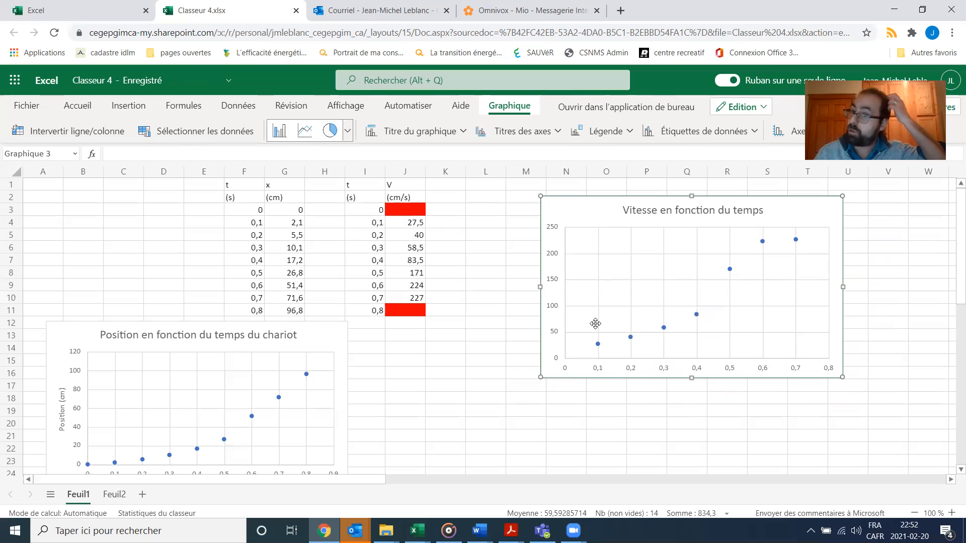
drag(802, 213, 793, 281)
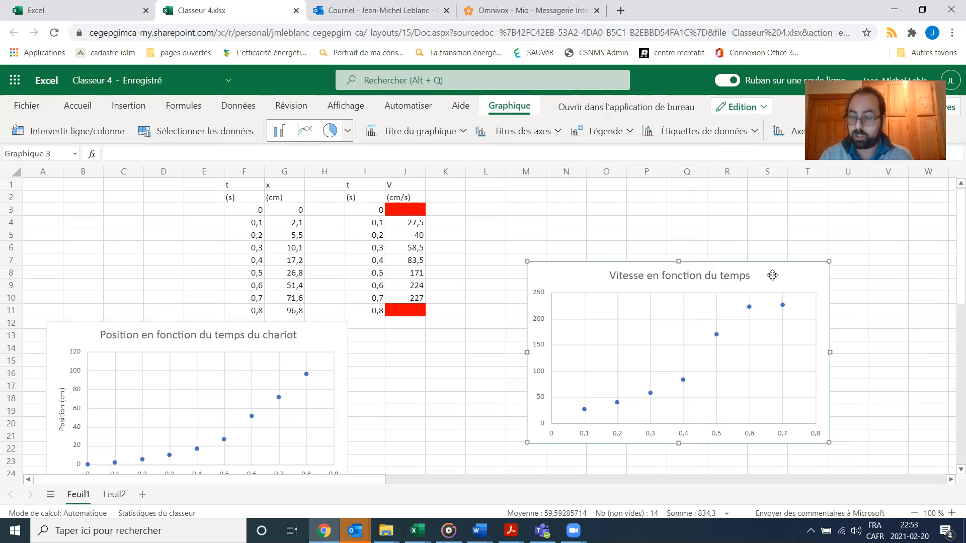
drag(772, 275, 749, 253)
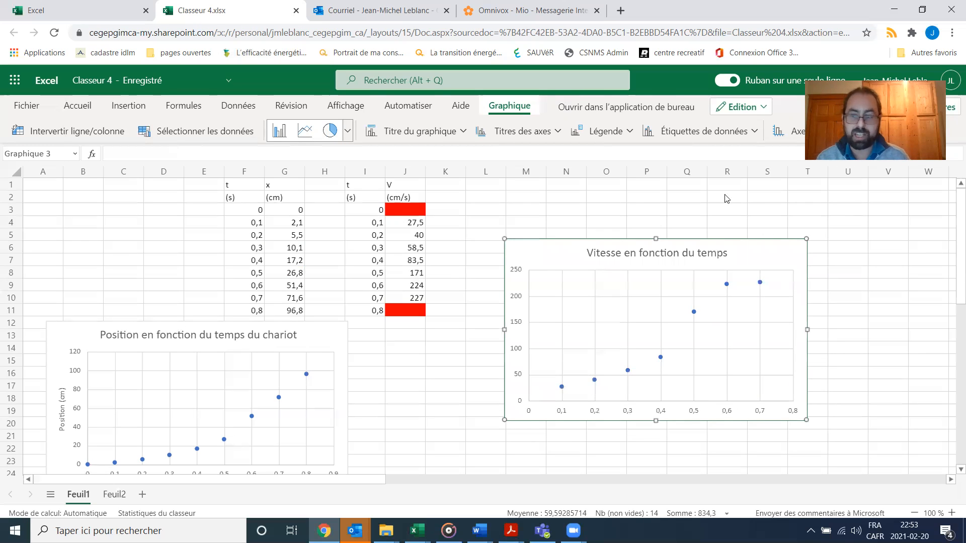
click(462, 385)
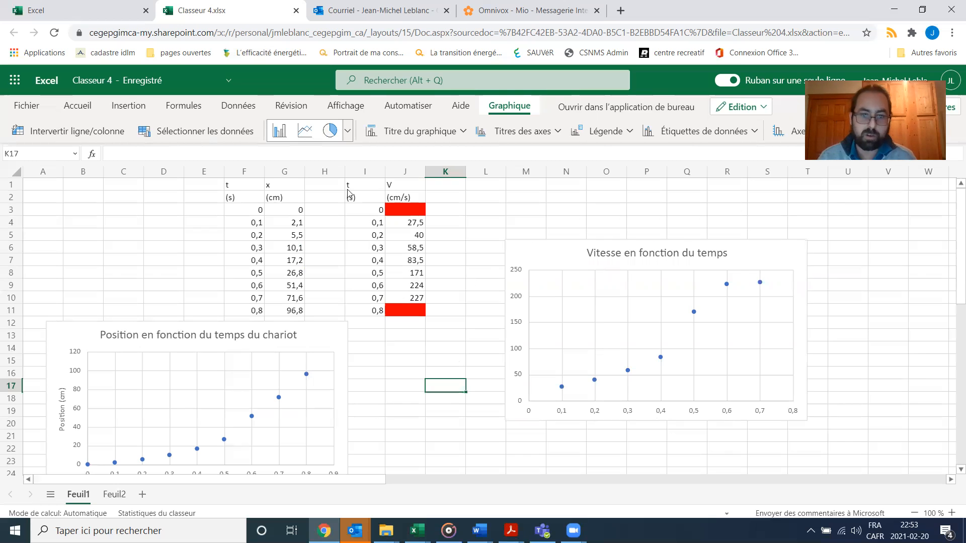
Copy the time and velocity table I1:J11 and switch to the desktop Excel workbook "client service conseil -2020-12-12.xlsb"
drag(358, 188, 408, 314)
key(ctrl+c)
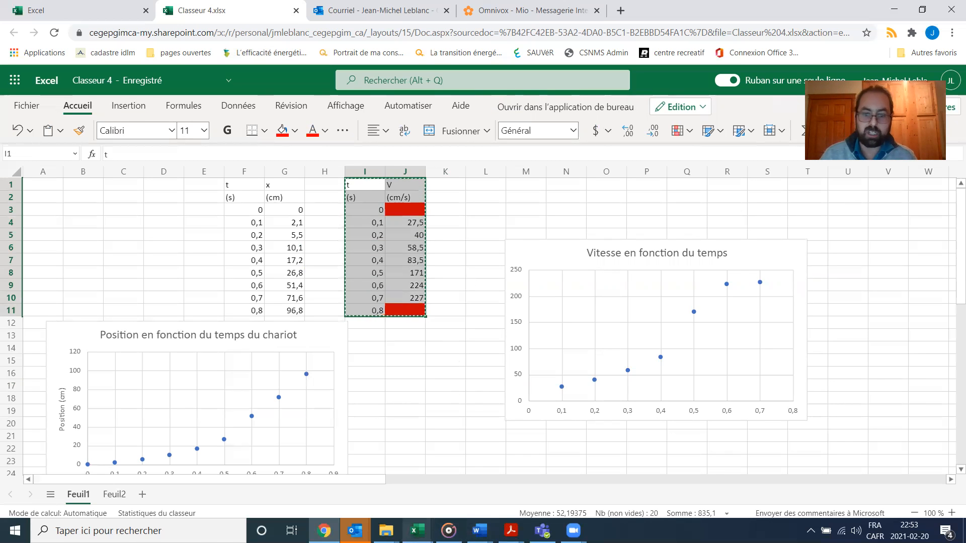
click(417, 531)
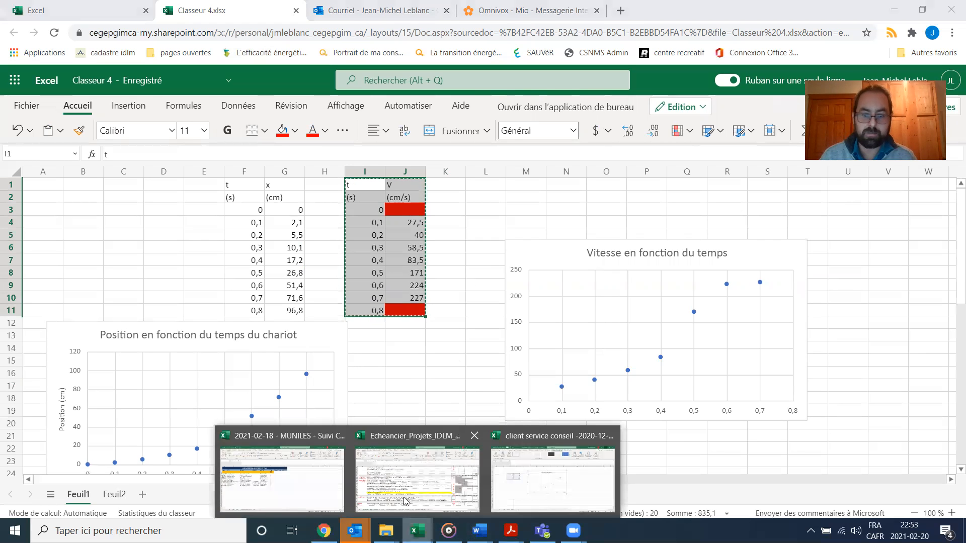
click(540, 481)
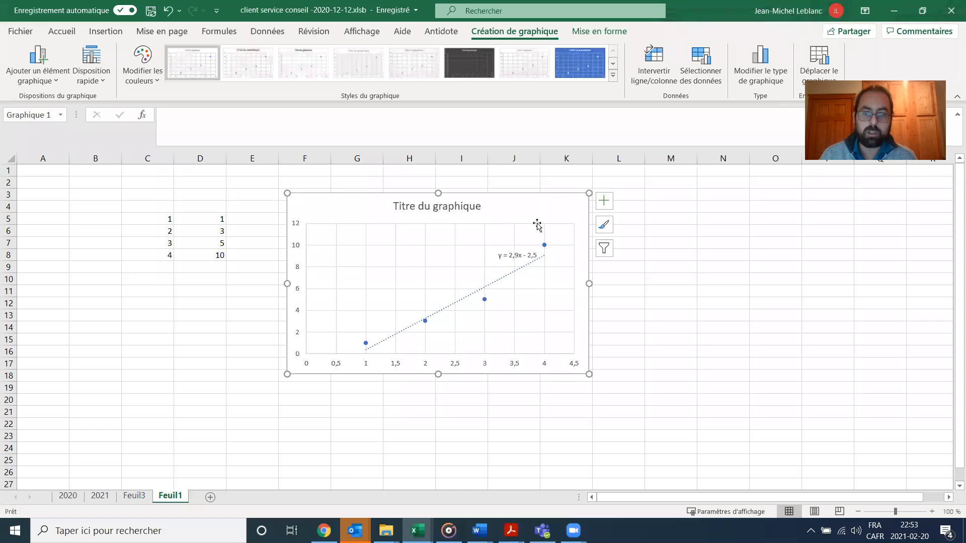
Delete the existing chart on Feuil1 and paste the copied time and velocity table over C3:D13
key(Delete)
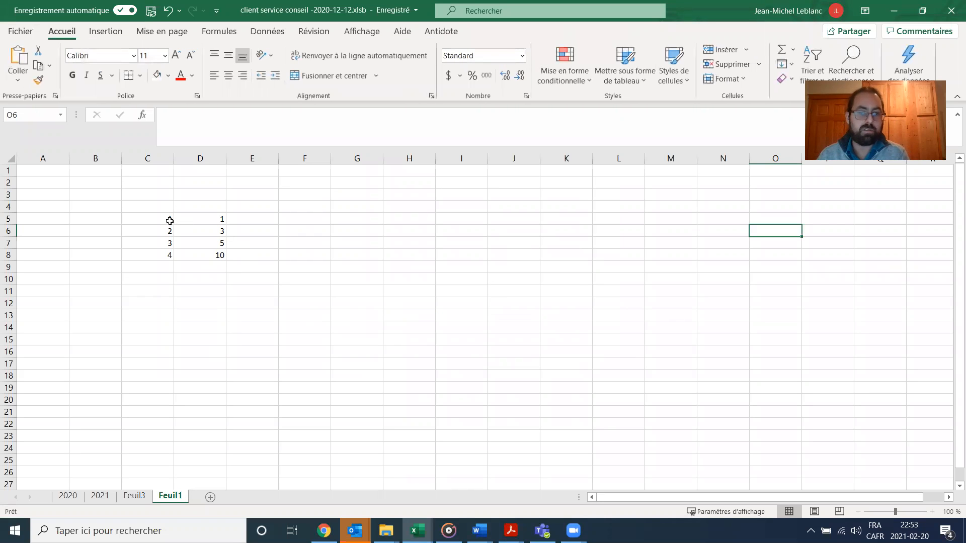
drag(154, 200, 221, 315)
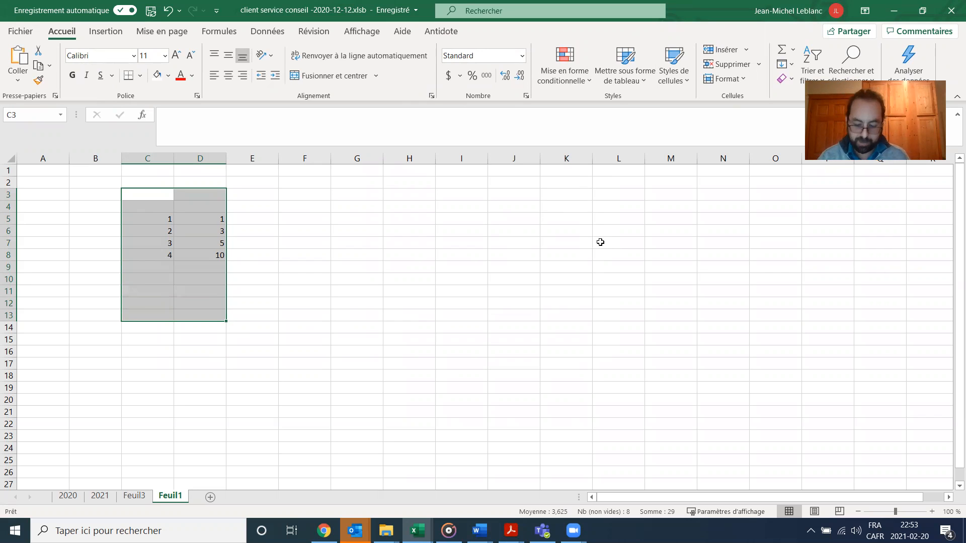
key(ctrl+v)
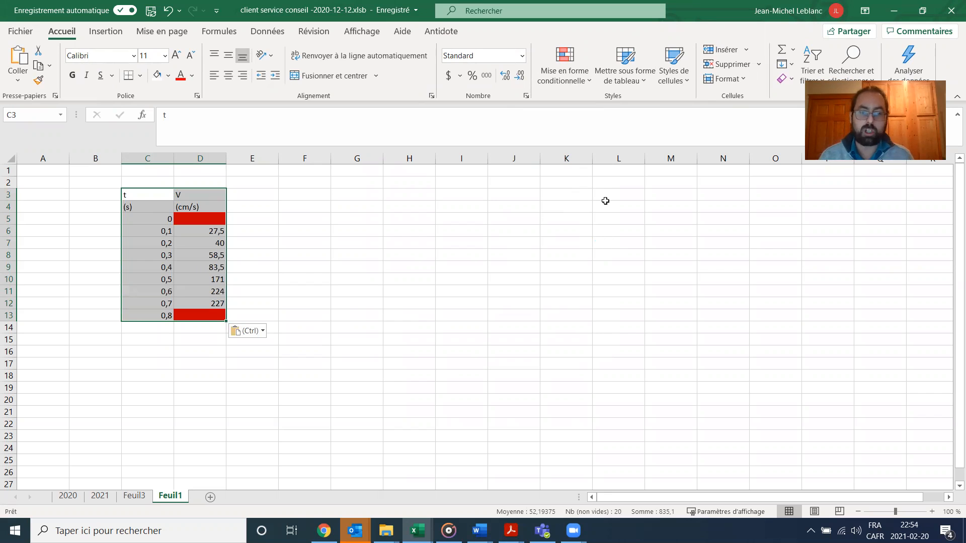
click(568, 313)
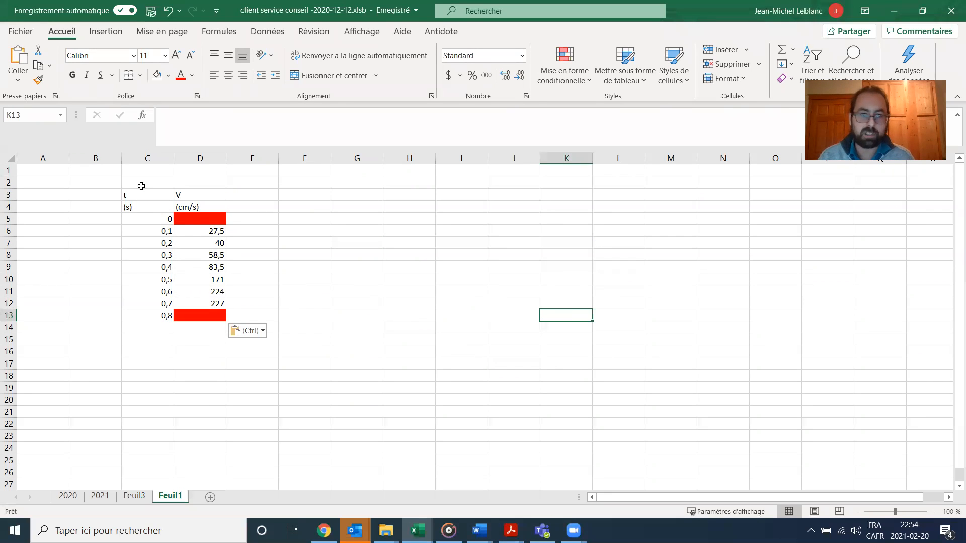
Insert a markers-only scatter chart of the time and velocity data in C3:D13
drag(145, 198, 221, 316)
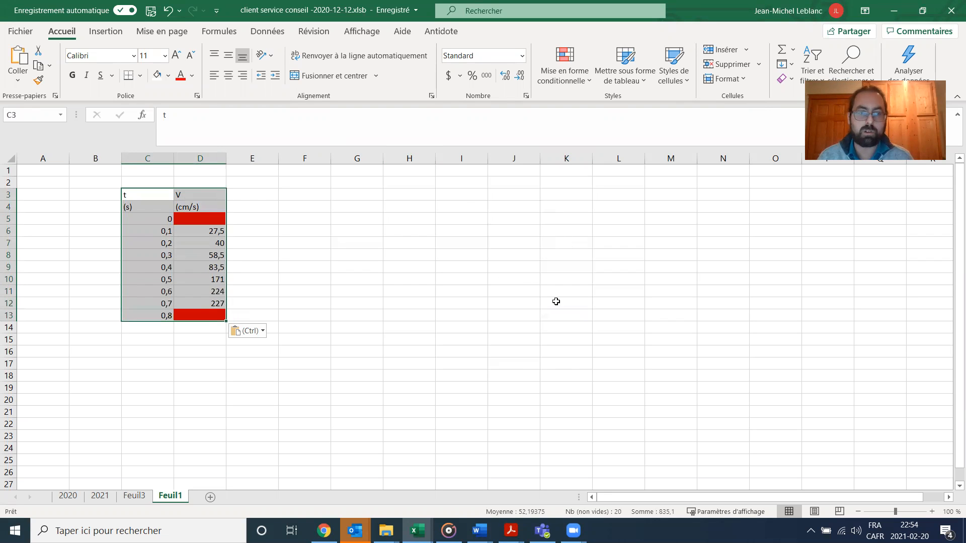
click(105, 32)
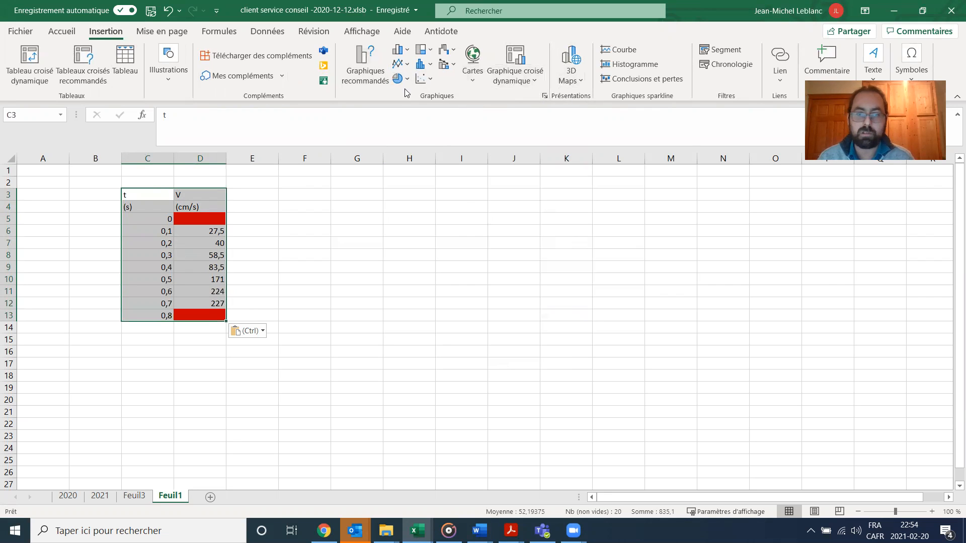
click(422, 81)
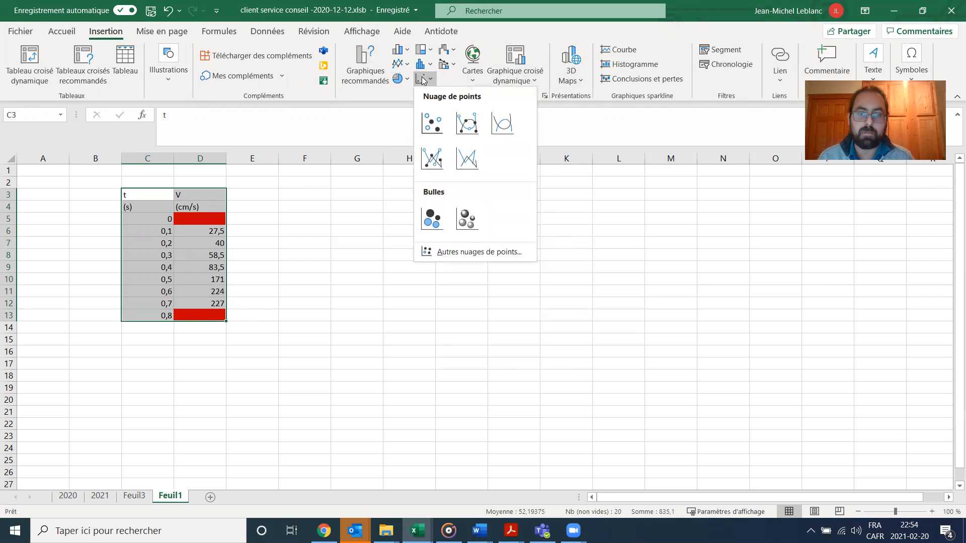
click(431, 122)
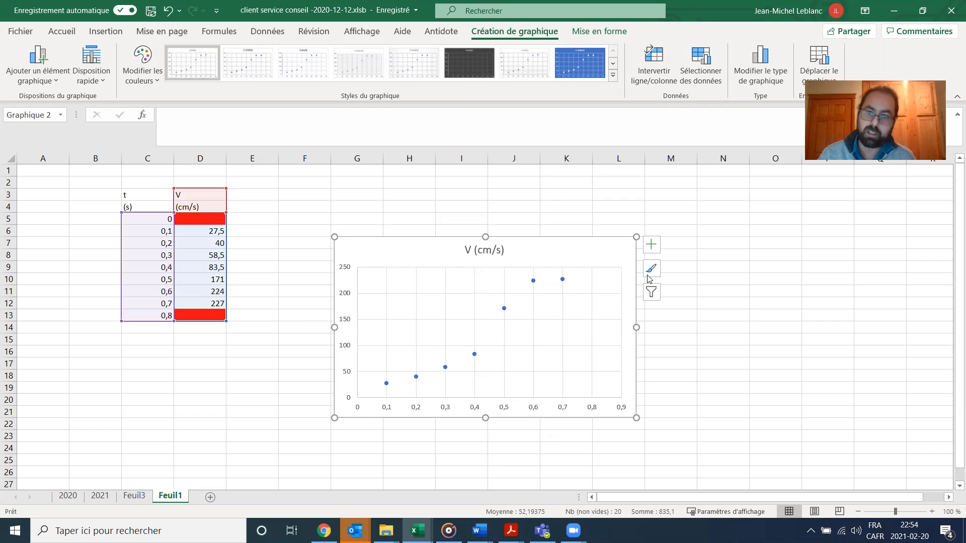
Add a trendline to the V (cm/s) scatter chart
click(653, 248)
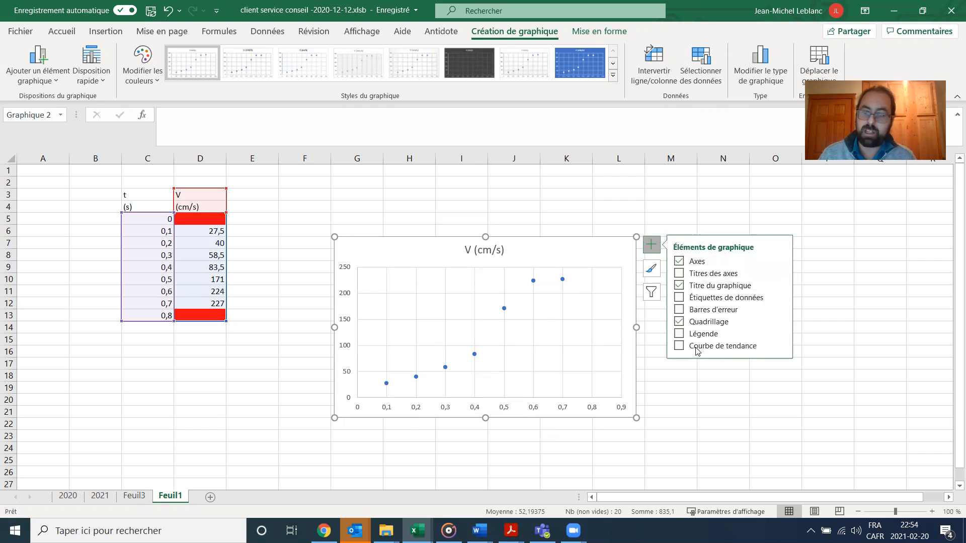
click(679, 346)
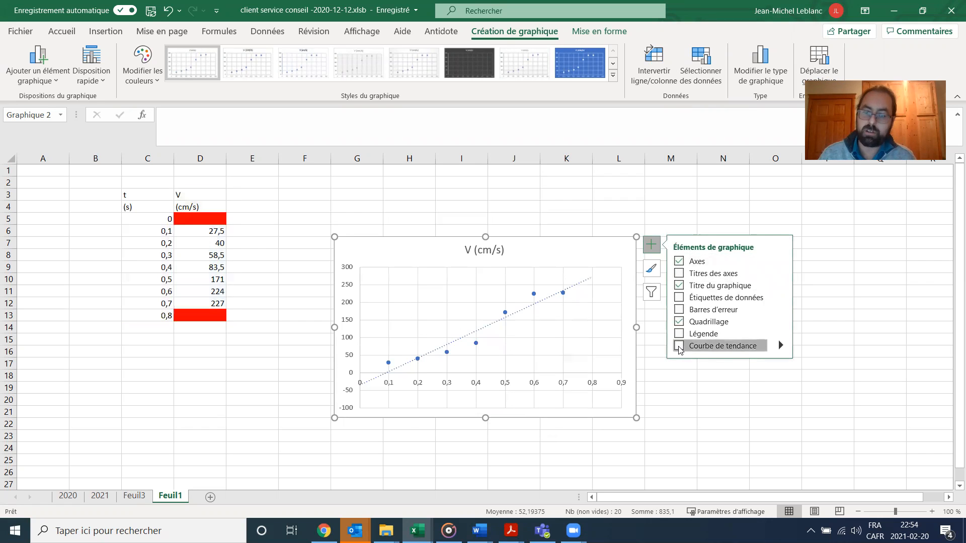
click(708, 417)
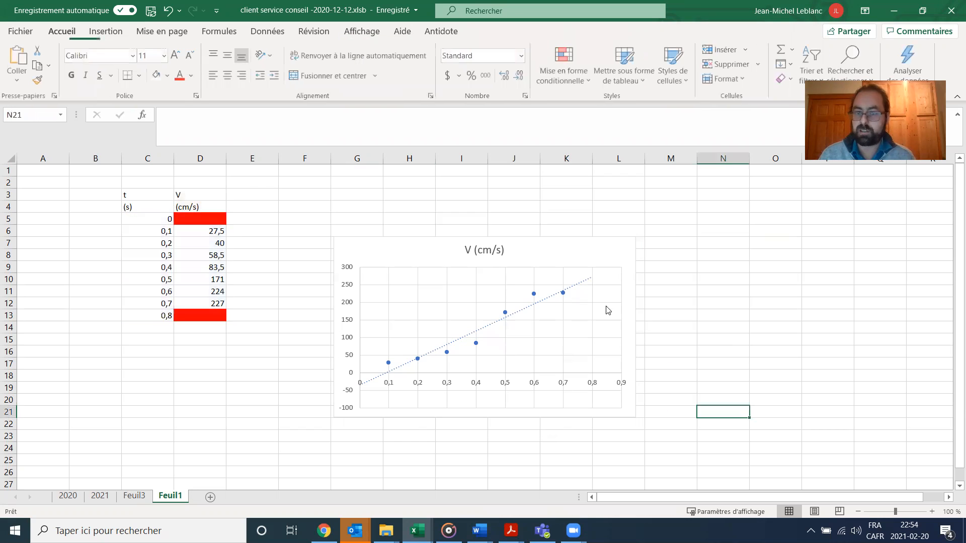
click(612, 246)
click(740, 391)
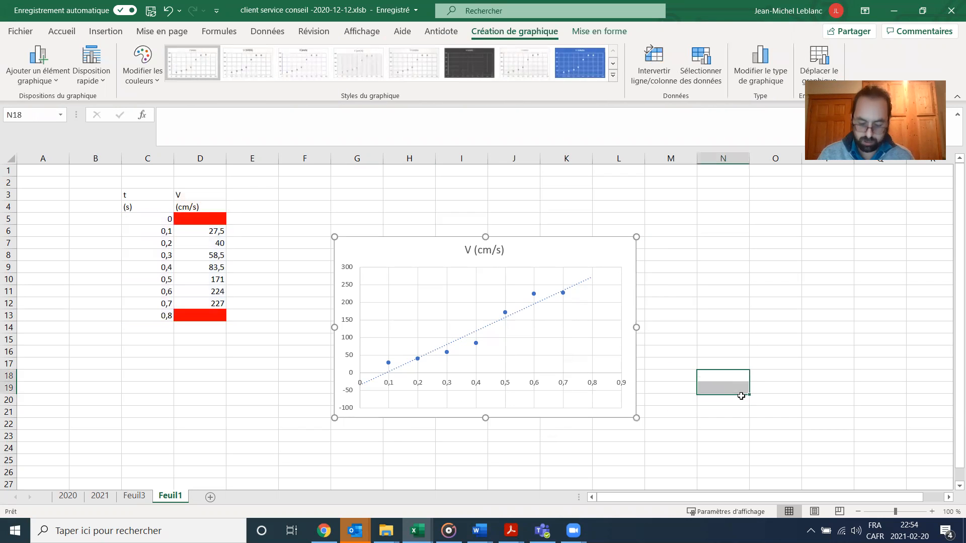
Undo and redo the trendline to compare the chart with and without it, ending with it removed
key(ctrl+z)
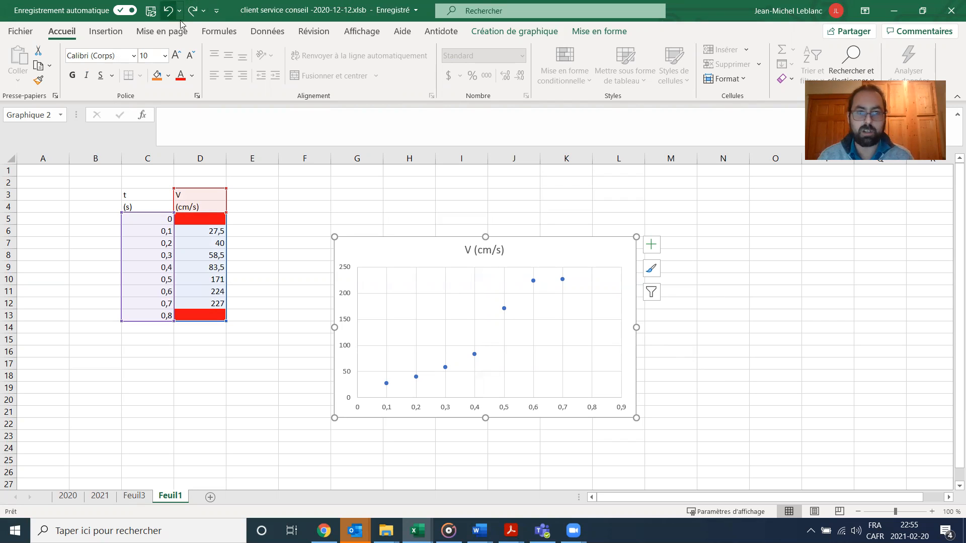
click(192, 11)
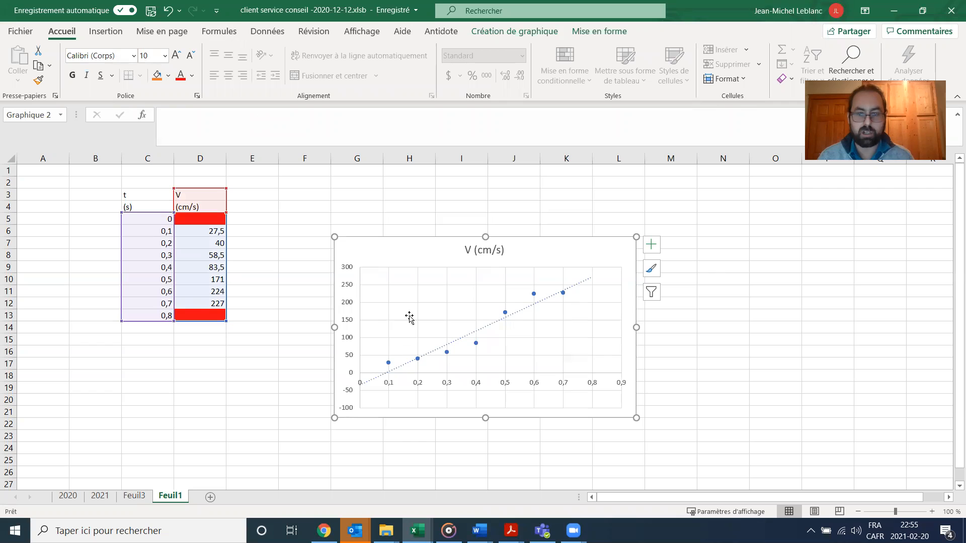
click(168, 11)
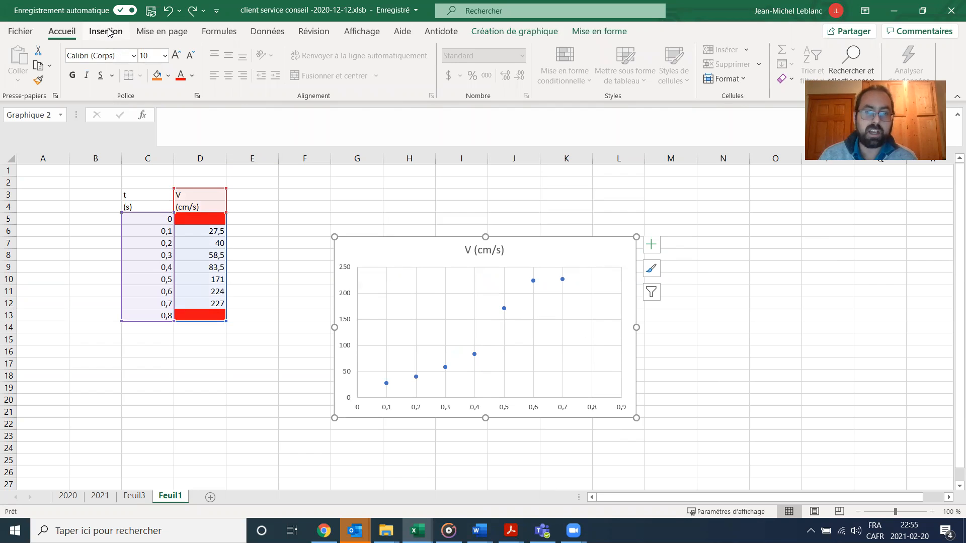
click(518, 32)
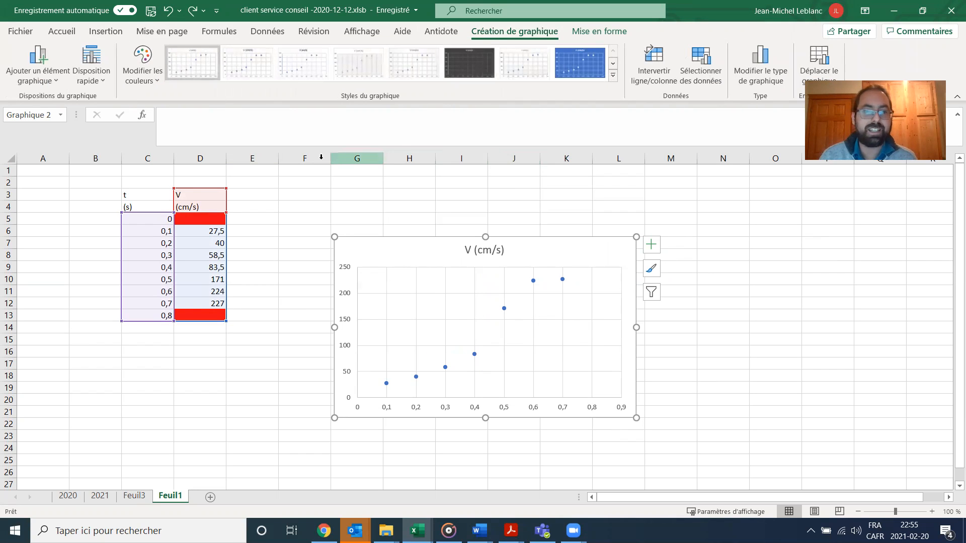
click(58, 87)
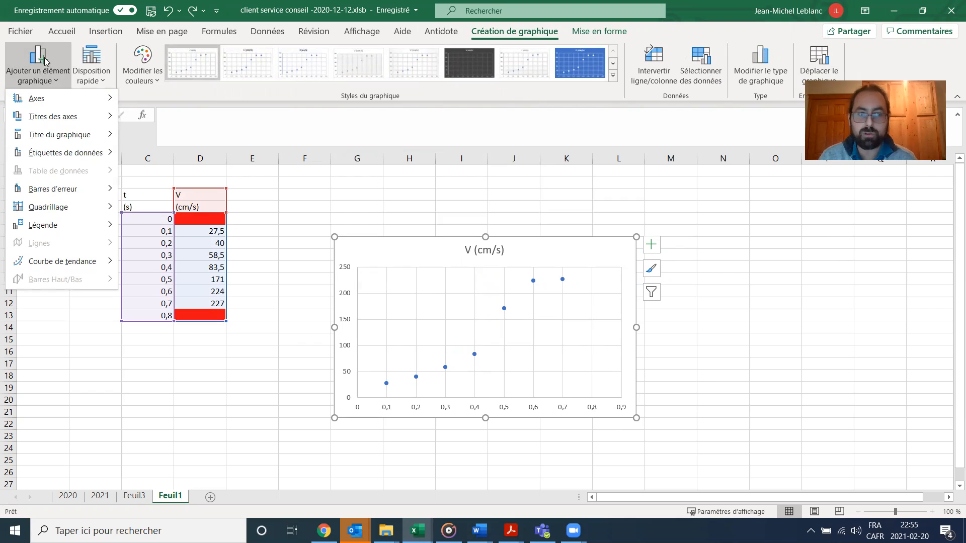
mouse_move(72, 266)
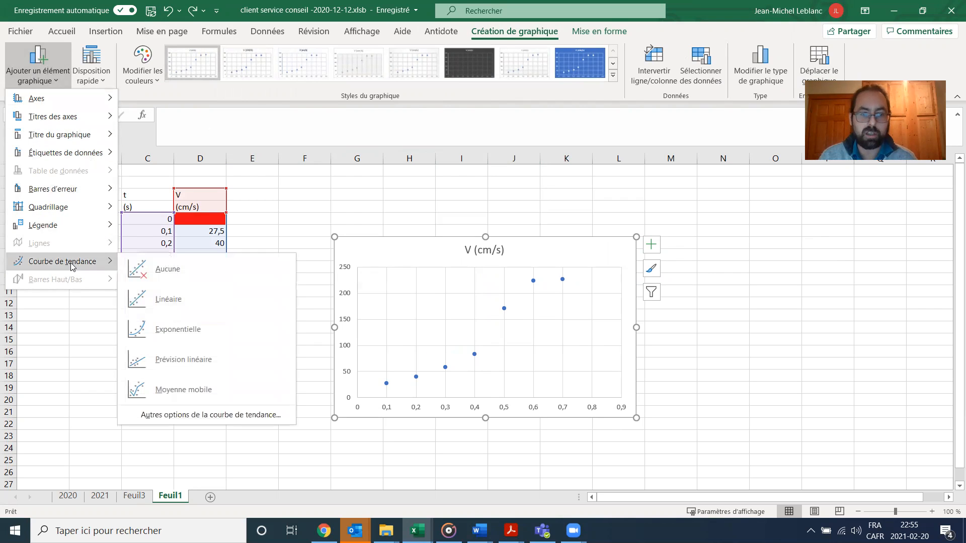
click(784, 351)
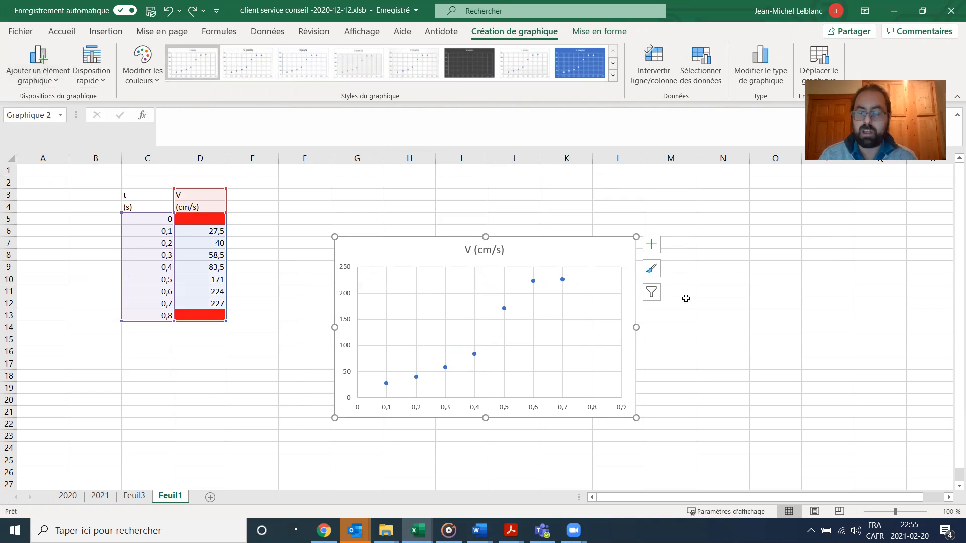
Add a linear trendline to the V (cm/s) chart and display its equation on the chart
click(654, 245)
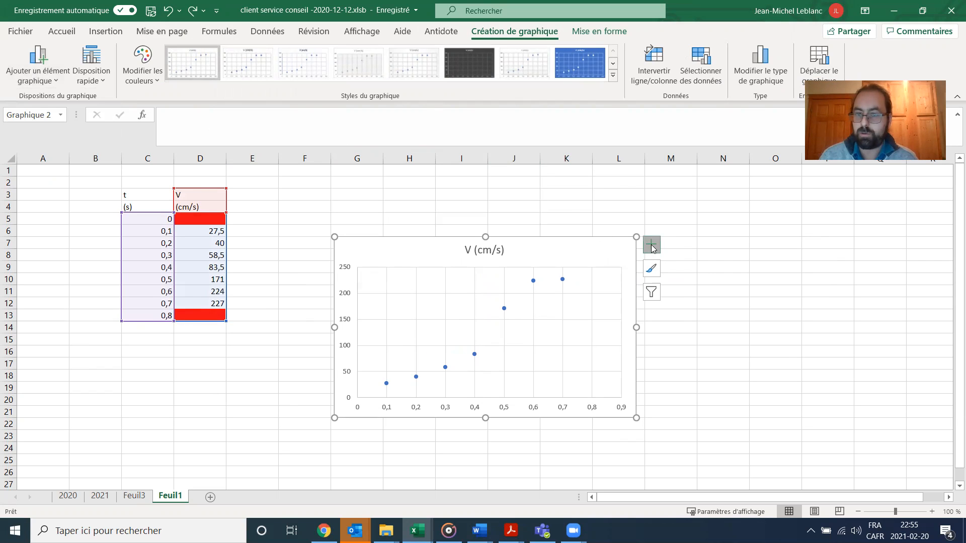
click(678, 346)
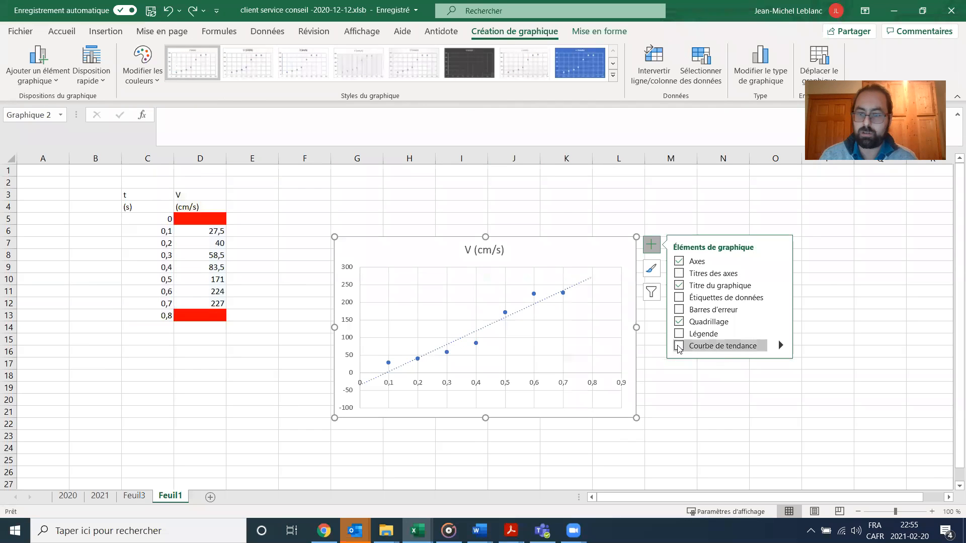
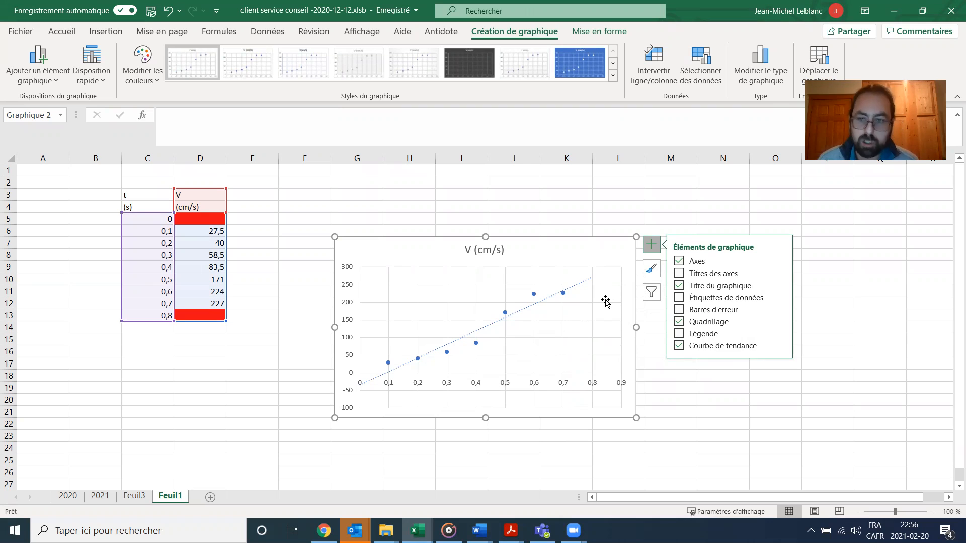
click(780, 346)
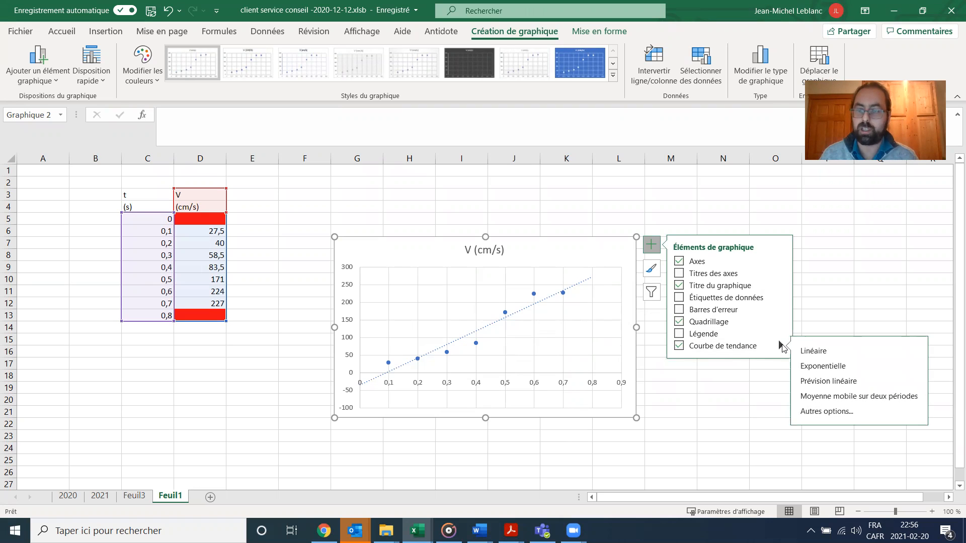
click(830, 412)
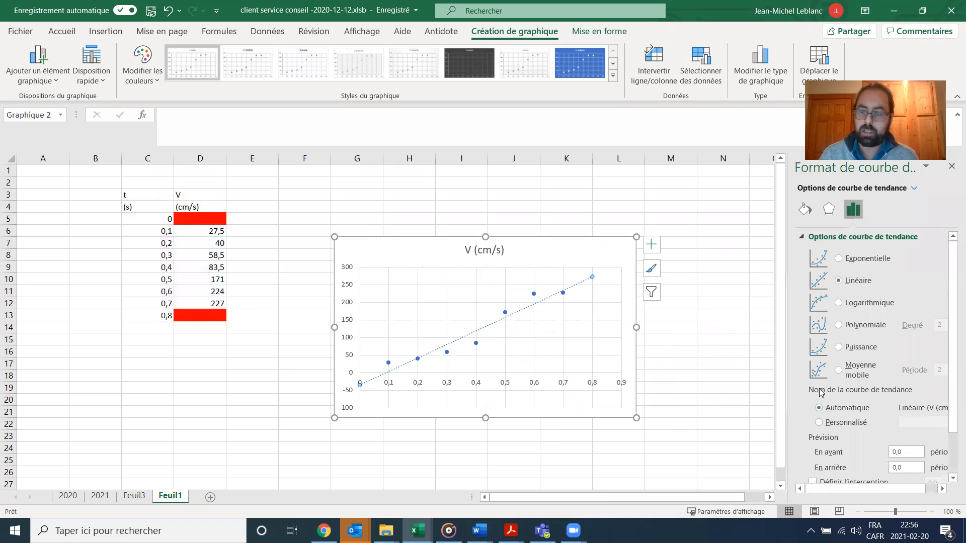
scroll(812, 373, down, 1)
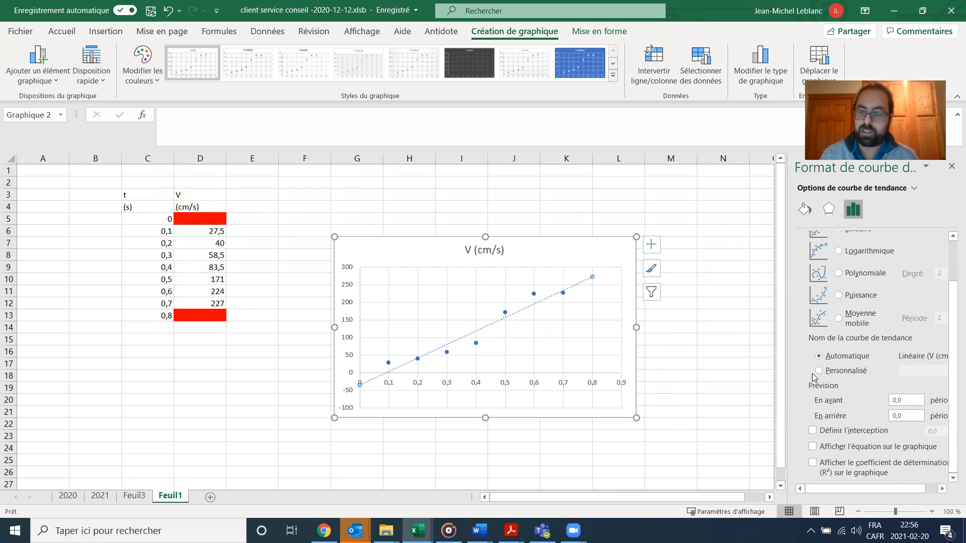
click(812, 448)
click(738, 327)
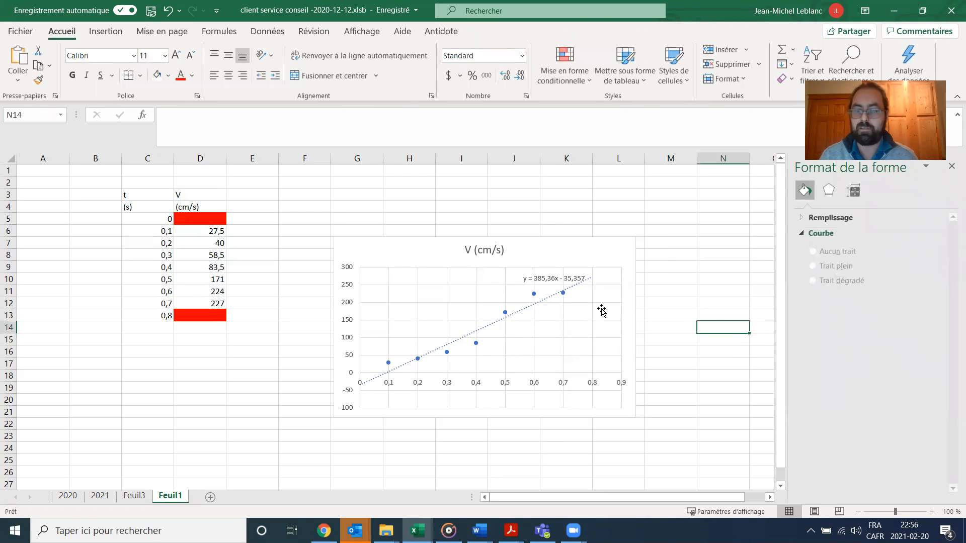
Move the trendline equation label off the line into the empty plot area below its upper end
click(558, 279)
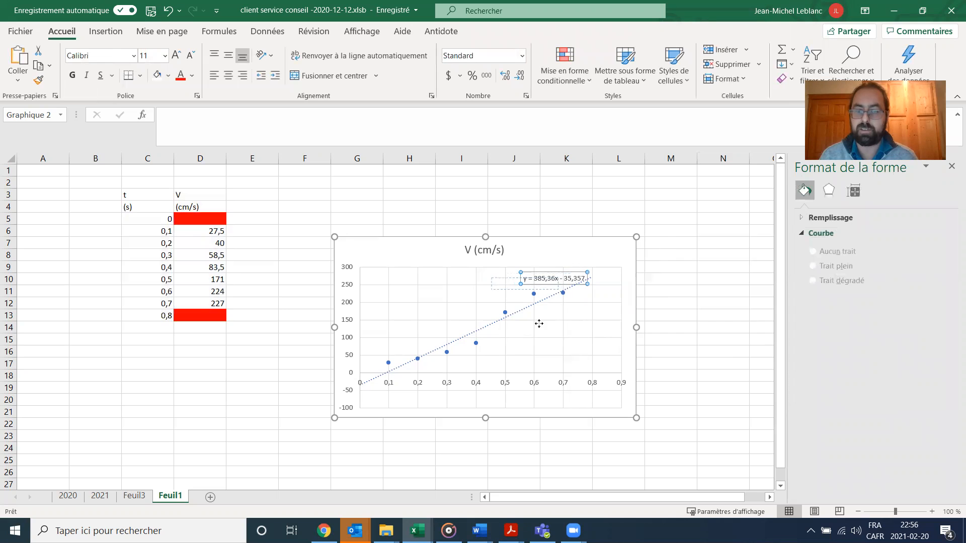
drag(588, 289, 600, 336)
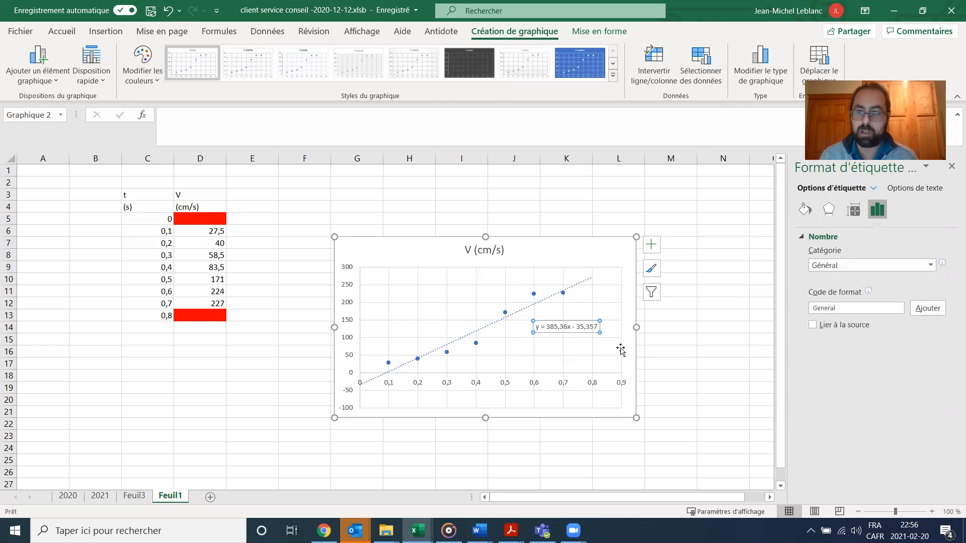
click(598, 295)
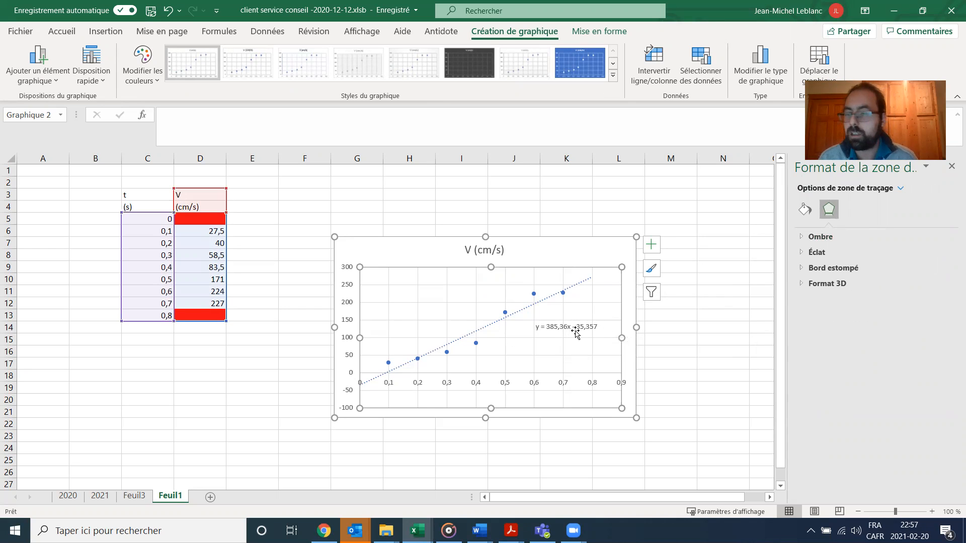
Enter the general line equation y=ax+b in J3 and the slope a=385,36 in J4
click(521, 194)
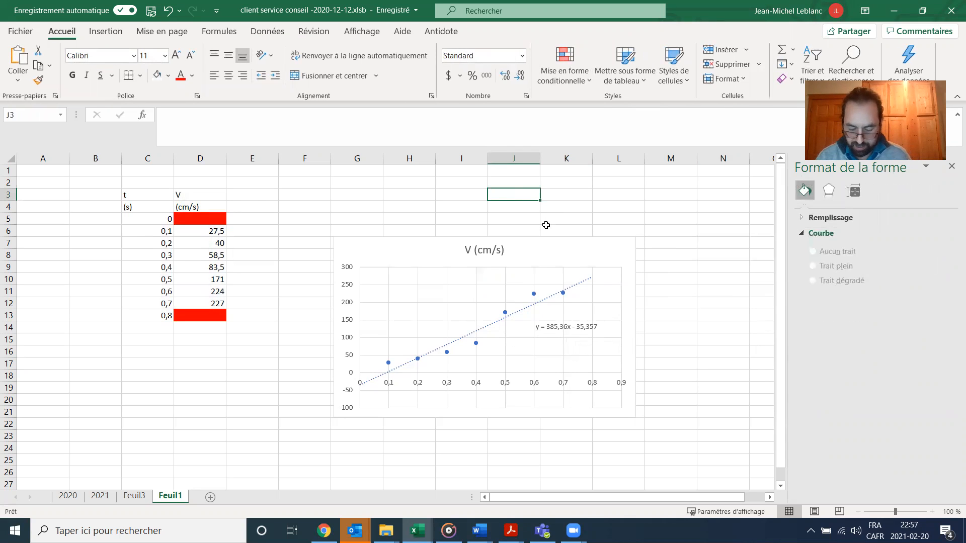
text(y=ax+b)
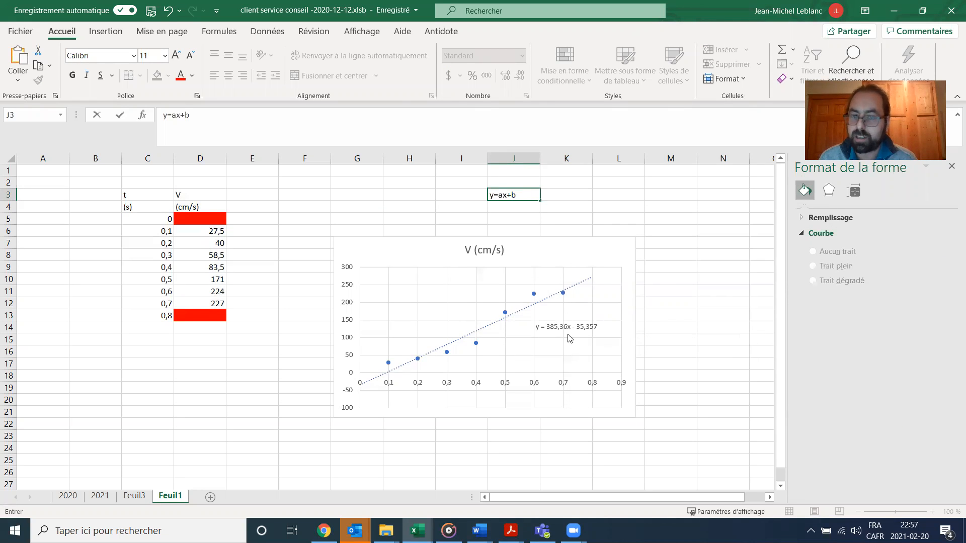
click(507, 208)
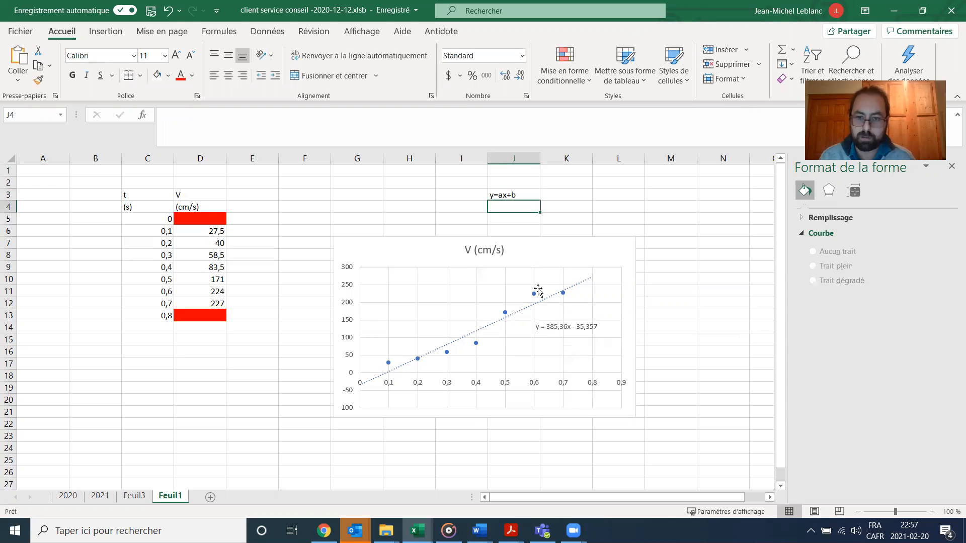
text(a=385,36)
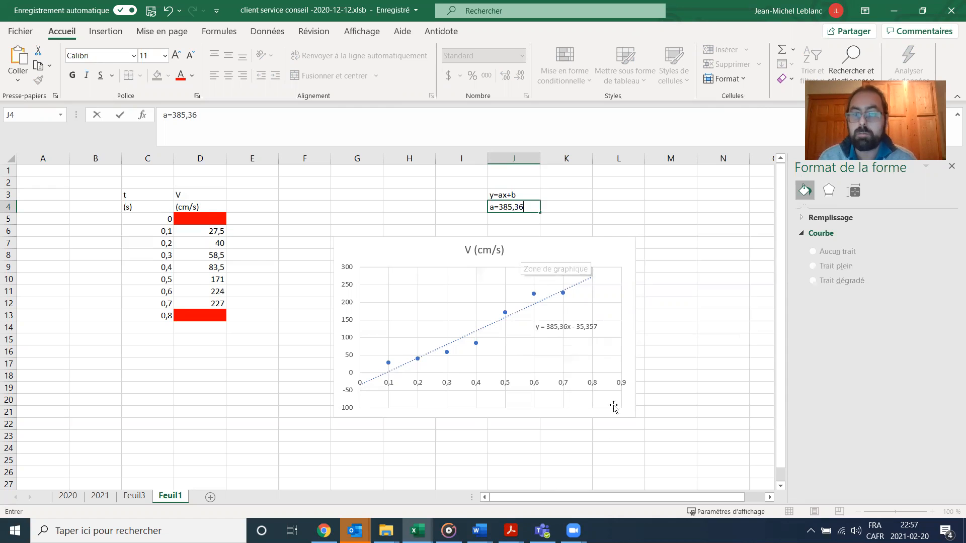
click(616, 436)
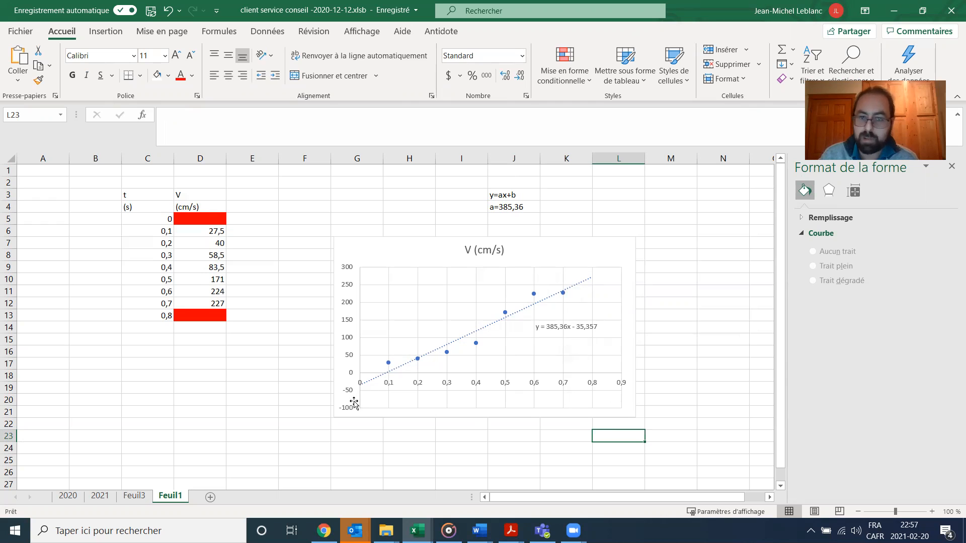
Clear the general line equation from J3 above the slope
click(509, 206)
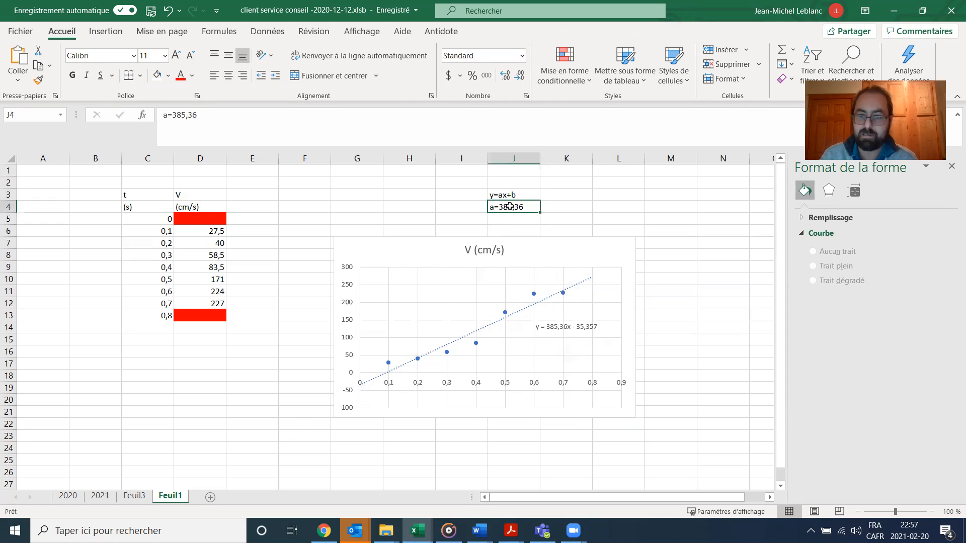
click(525, 197)
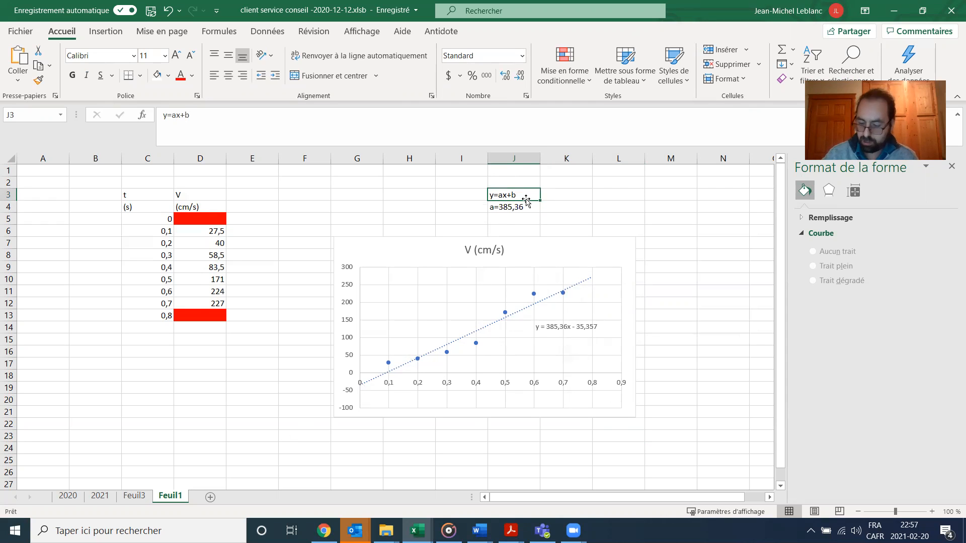
key(BackSpace)
click(693, 195)
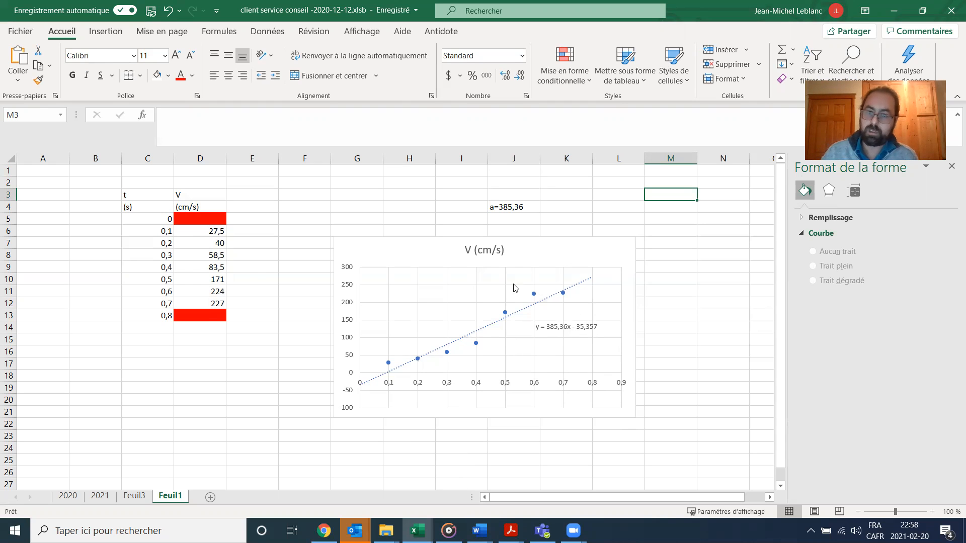
click(502, 210)
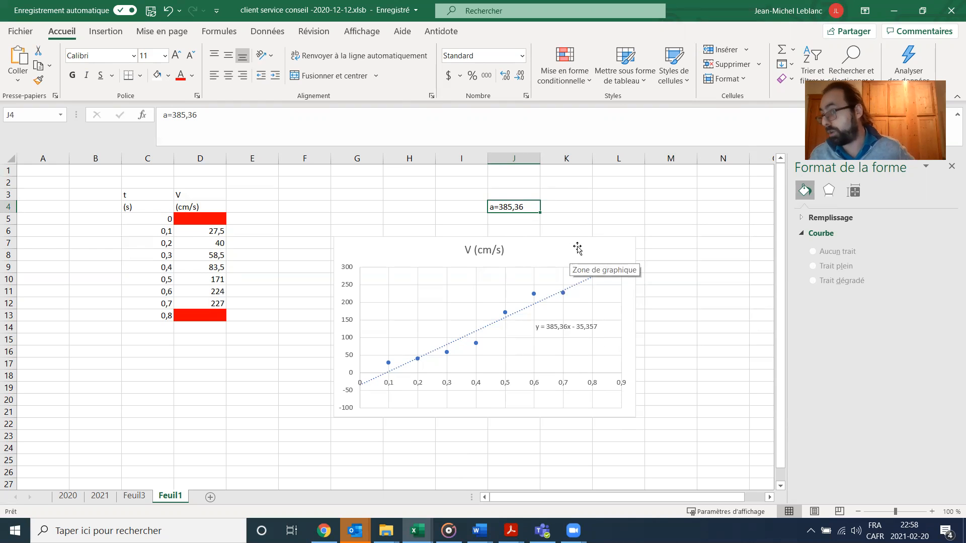
click(577, 219)
click(525, 218)
click(510, 206)
click(537, 229)
click(515, 205)
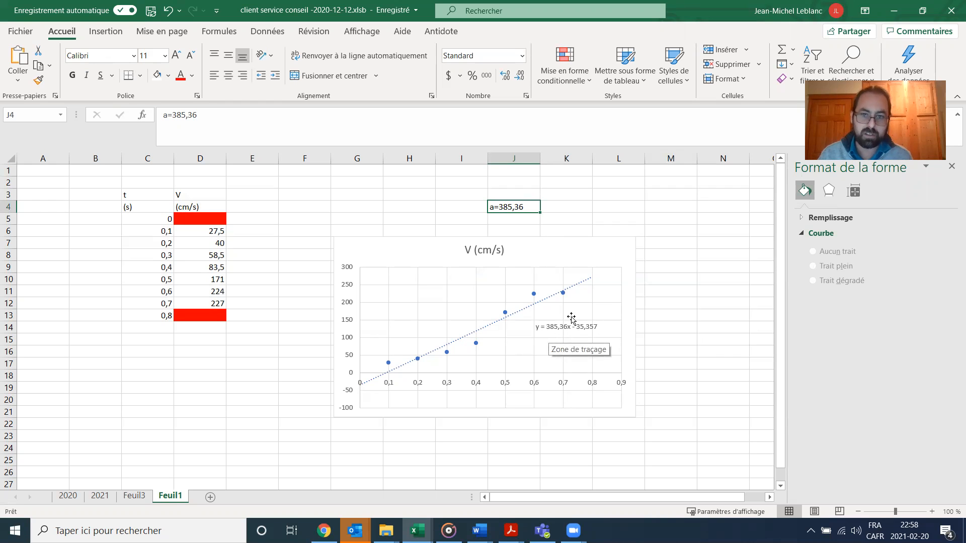
Enter the unit cm/s in K4 beside the slope
click(560, 205)
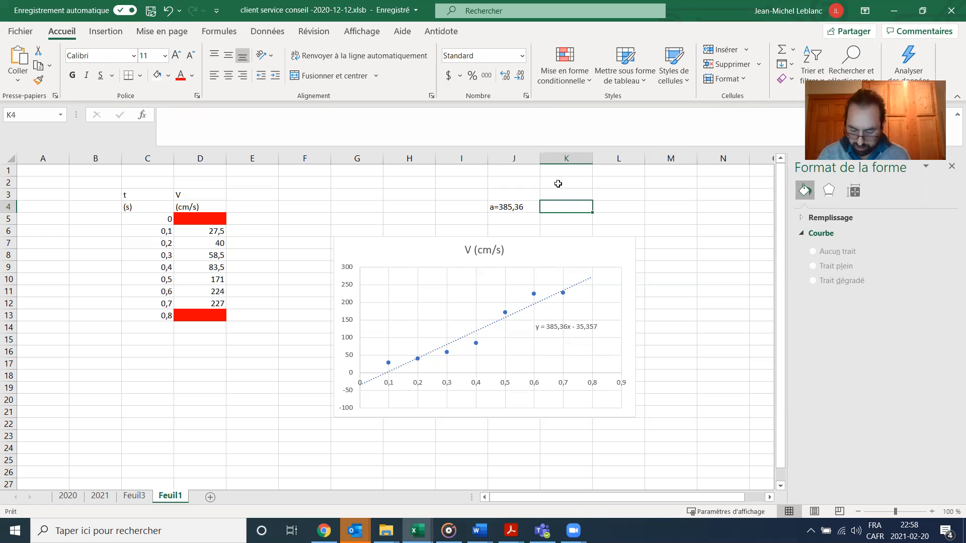
text(c/)
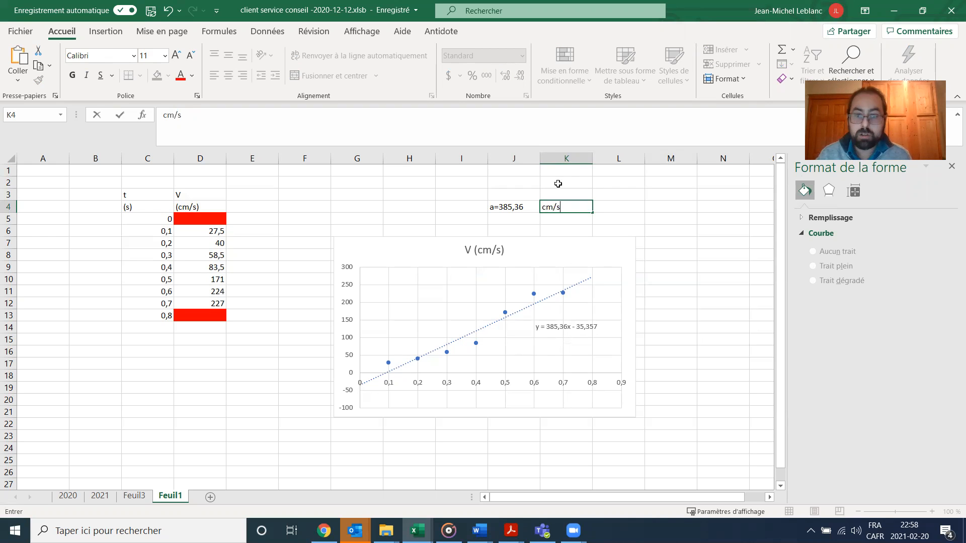
key(Return)
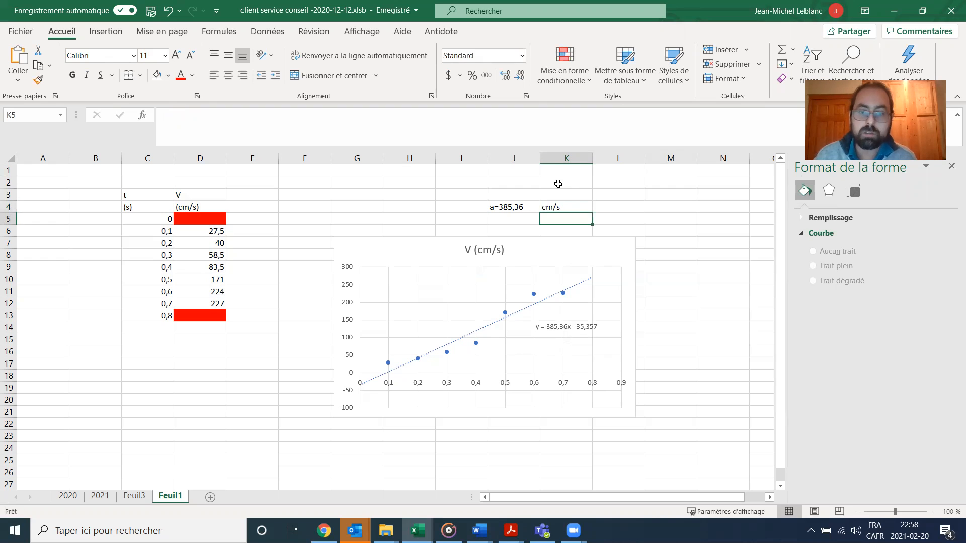
Convert the slope in J5 with the formula =385,36/100 and enter the unit cm/s² beside it in K5
click(526, 218)
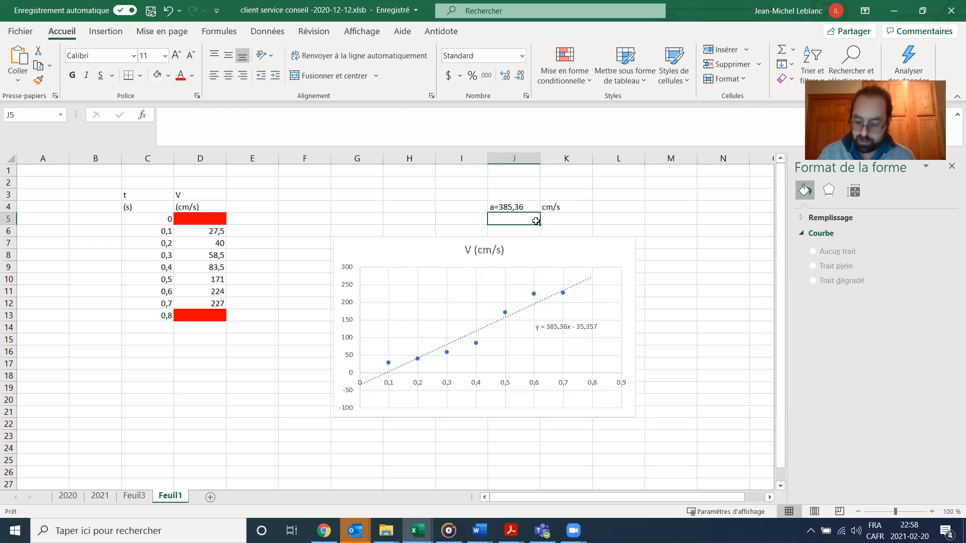
text(=385,36/1)
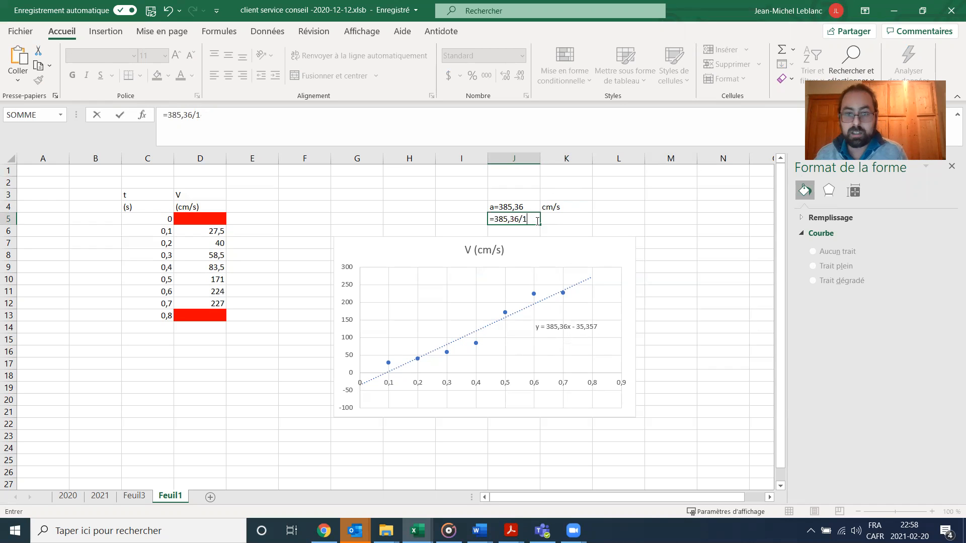
key(Return)
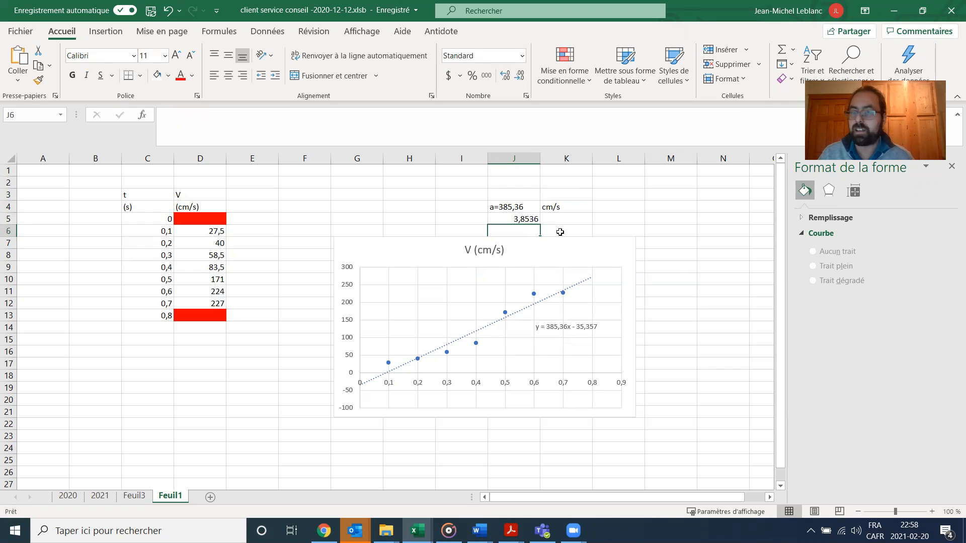
click(567, 217)
text(cm/s²)
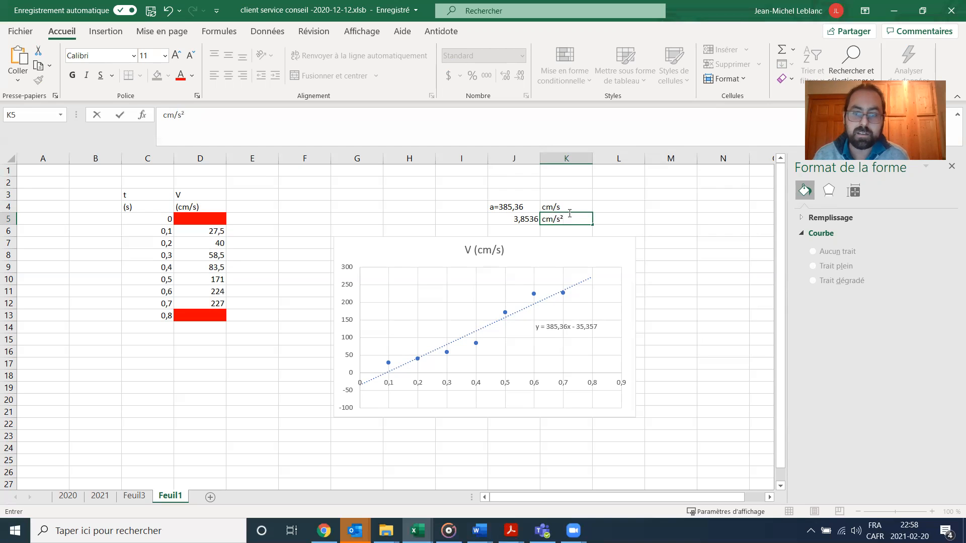
Correct the unit of the slope in K4 to cm/s²
click(572, 208)
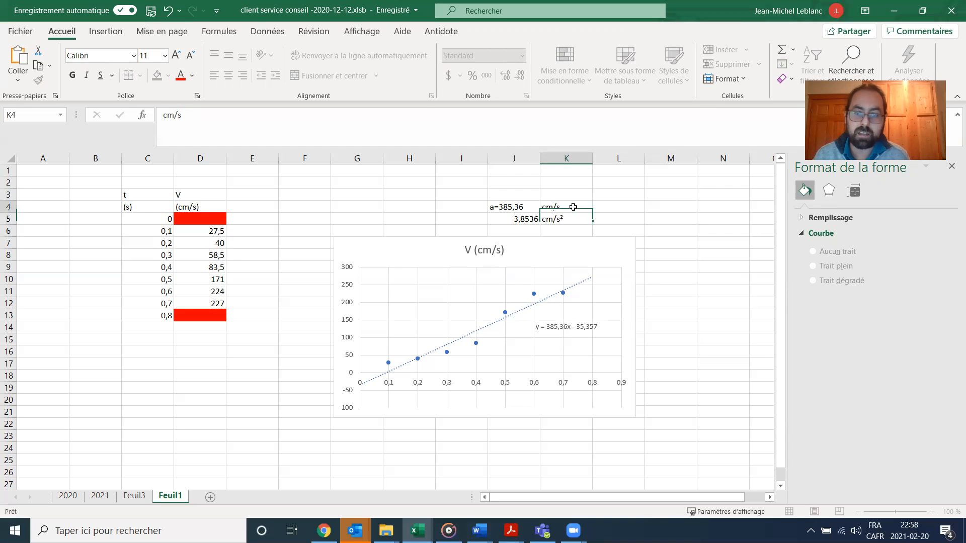
double_click(574, 207)
text(²)
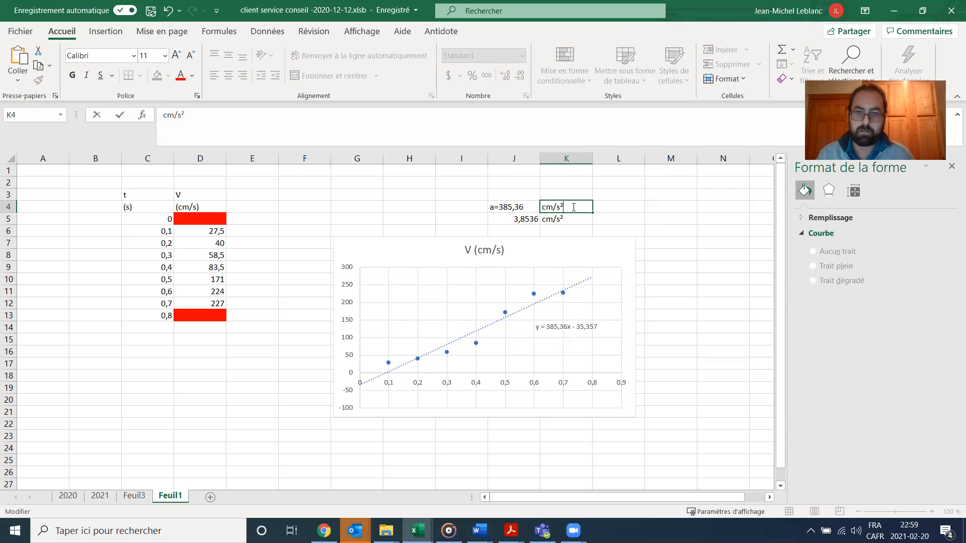
click(676, 239)
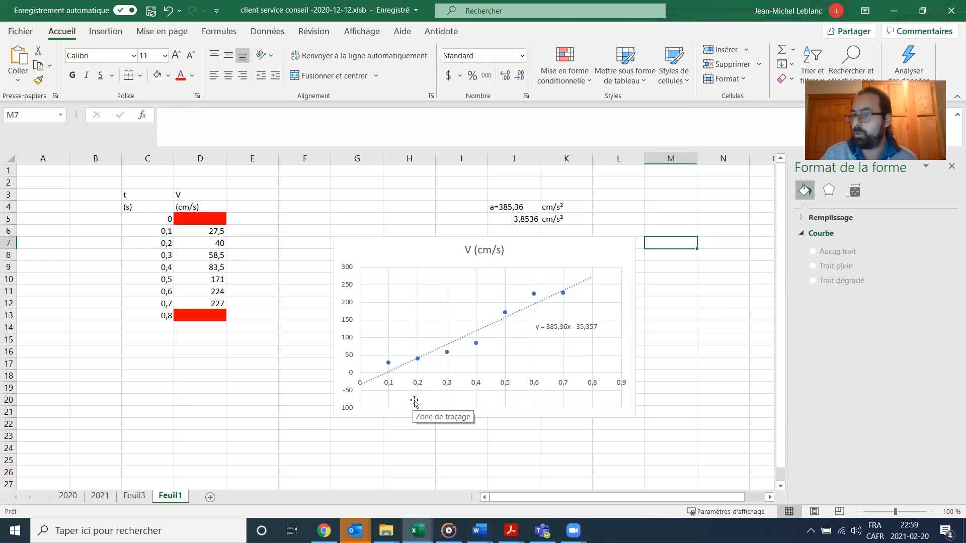
Correct the unit of the converted value in K5 to m/s²
double_click(548, 220)
key(BackSpace)
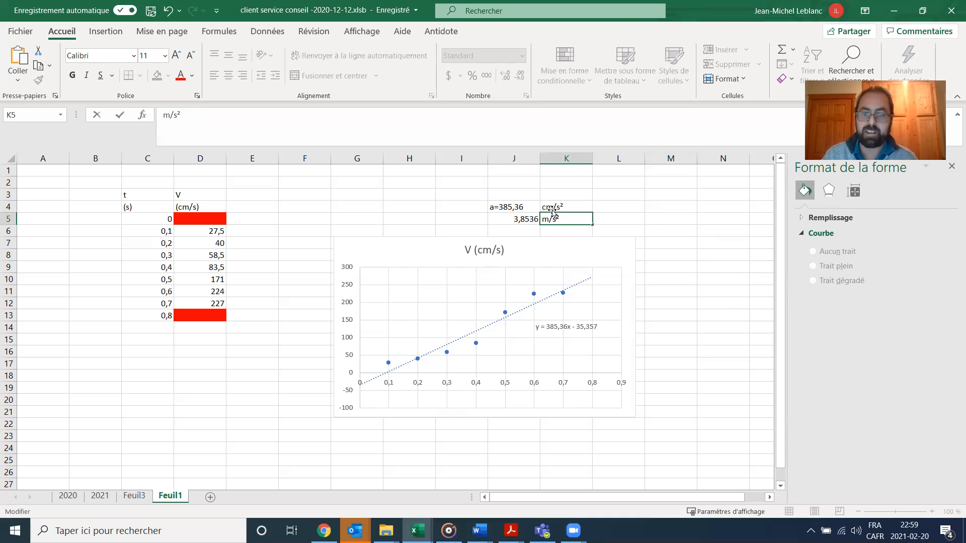
click(657, 206)
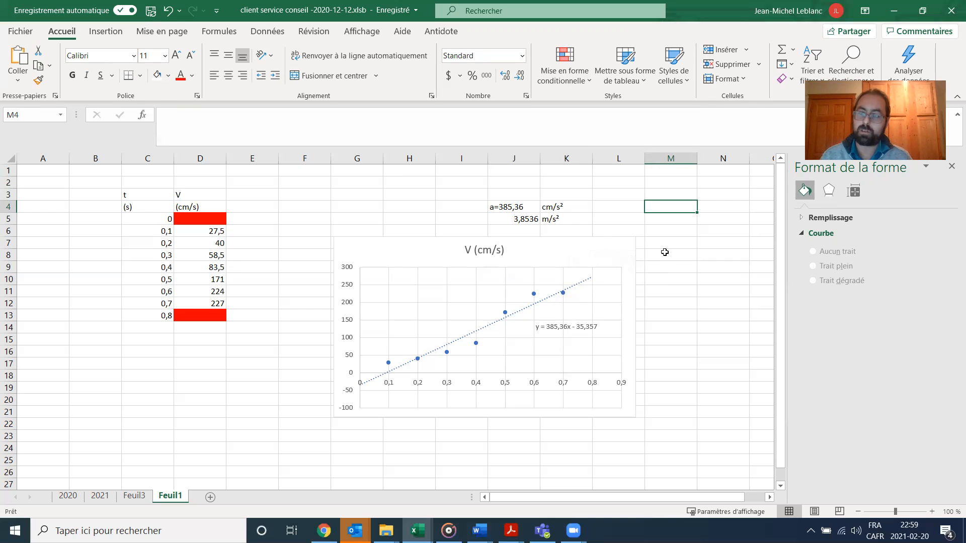
click(495, 208)
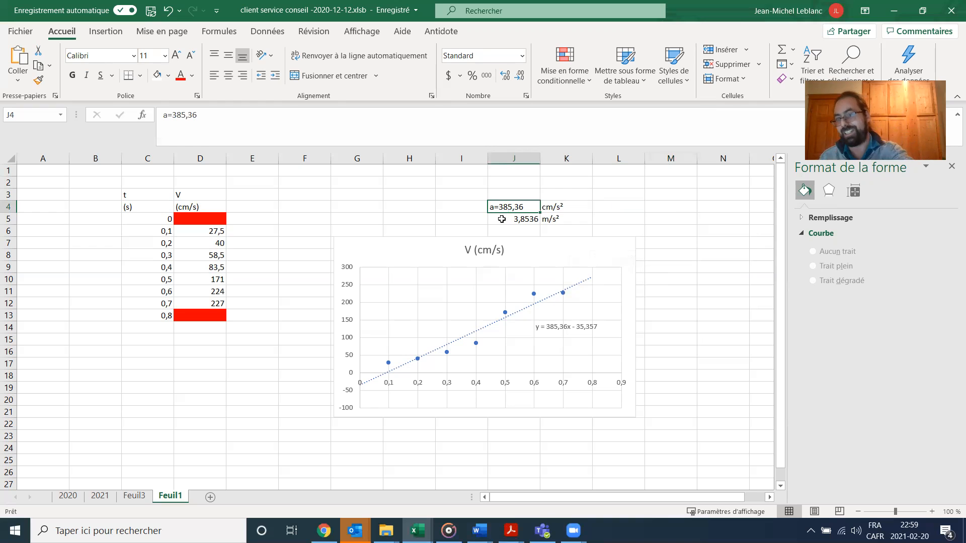